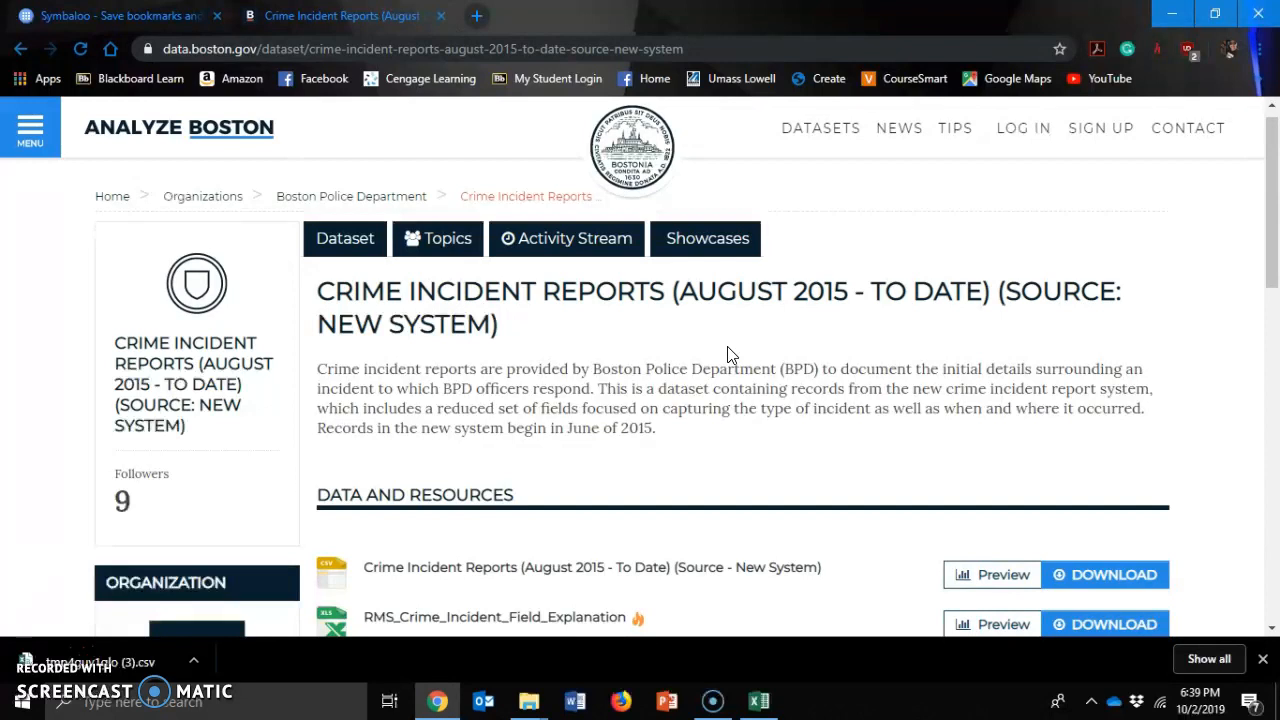
Step: Review the Boston crime incident dataset's description and resources, and switch to the downloaded incident data in Excel
{"action": "scroll", "coordinate": [481, 252], "scroll_direction": "up", "scroll_amount": 1}
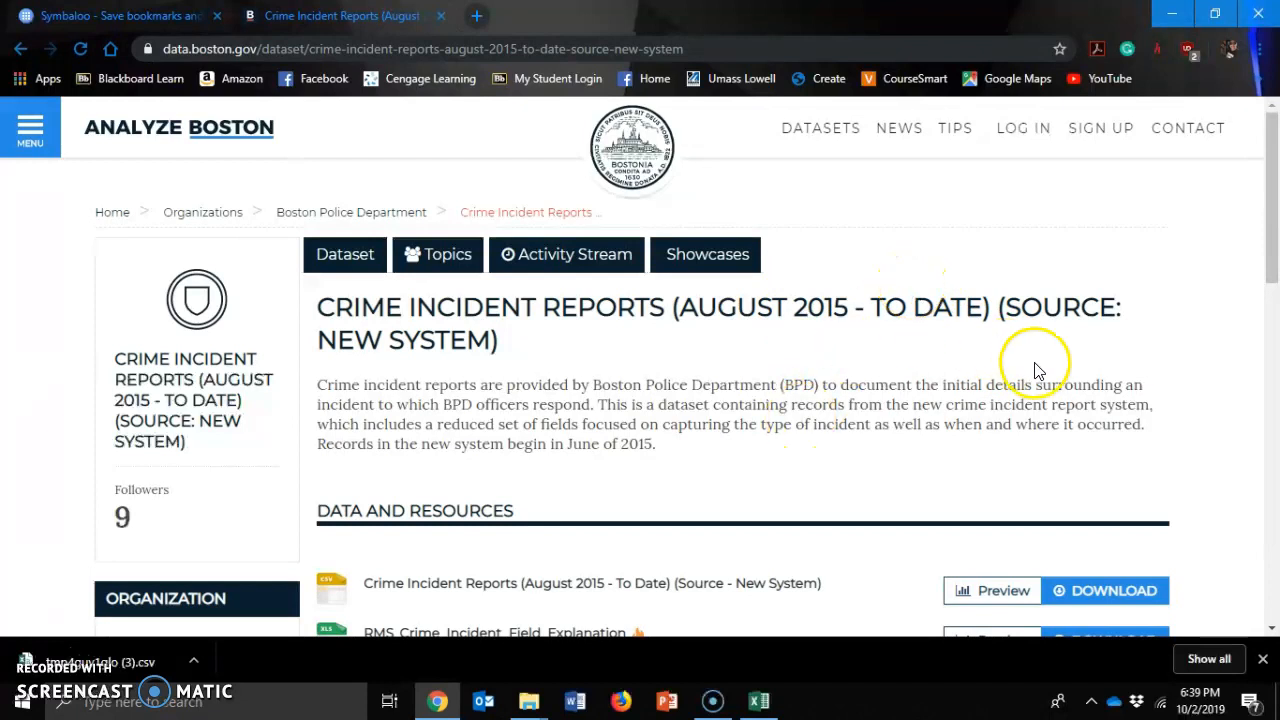
{"action": "scroll", "coordinate": [800, 365], "scroll_direction": "down", "scroll_amount": 2}
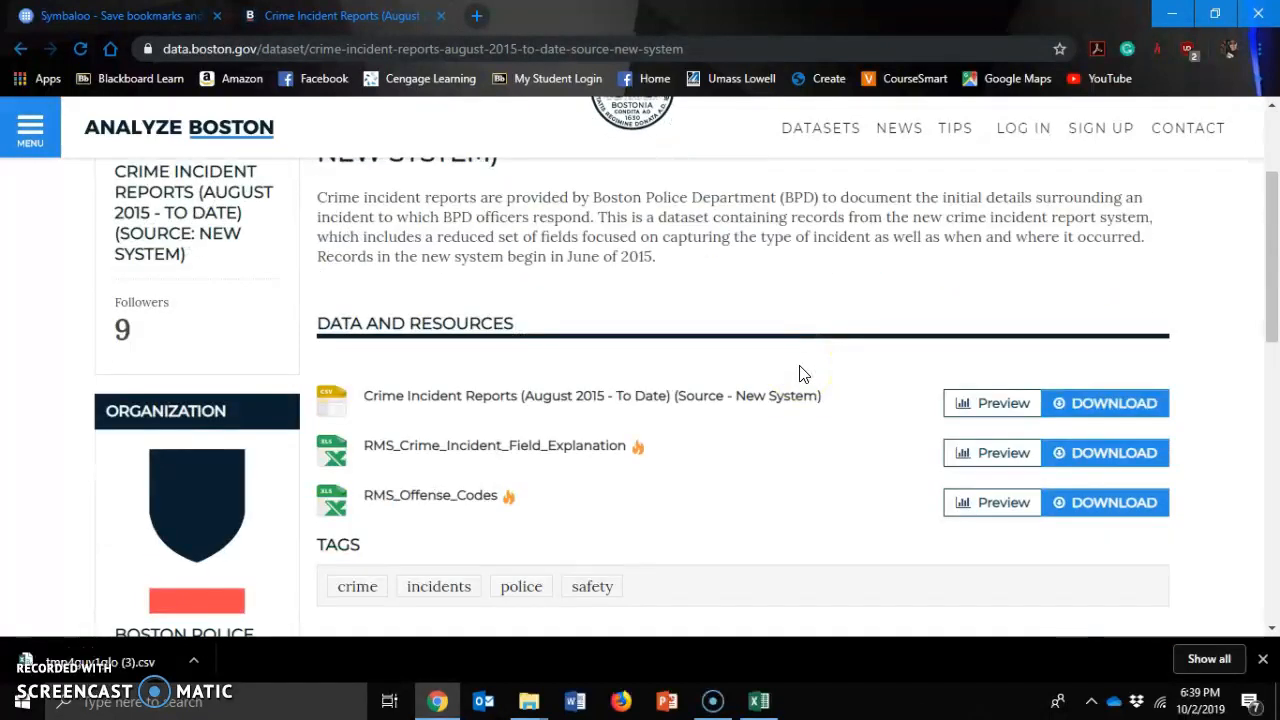
{"action": "scroll", "coordinate": [800, 372], "scroll_direction": "up", "scroll_amount": 1}
{"action": "scroll", "coordinate": [802, 374], "scroll_direction": "down", "scroll_amount": 2}
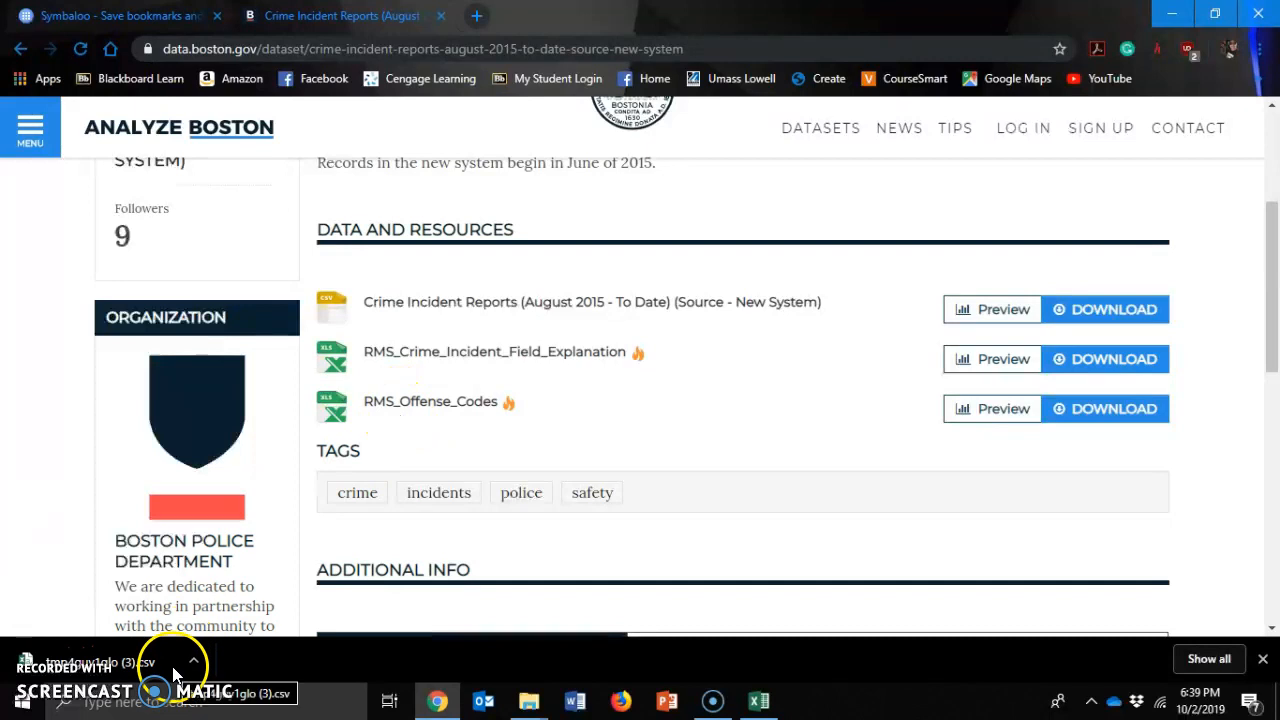
{"action": "left_click", "coordinate": [758, 702]}
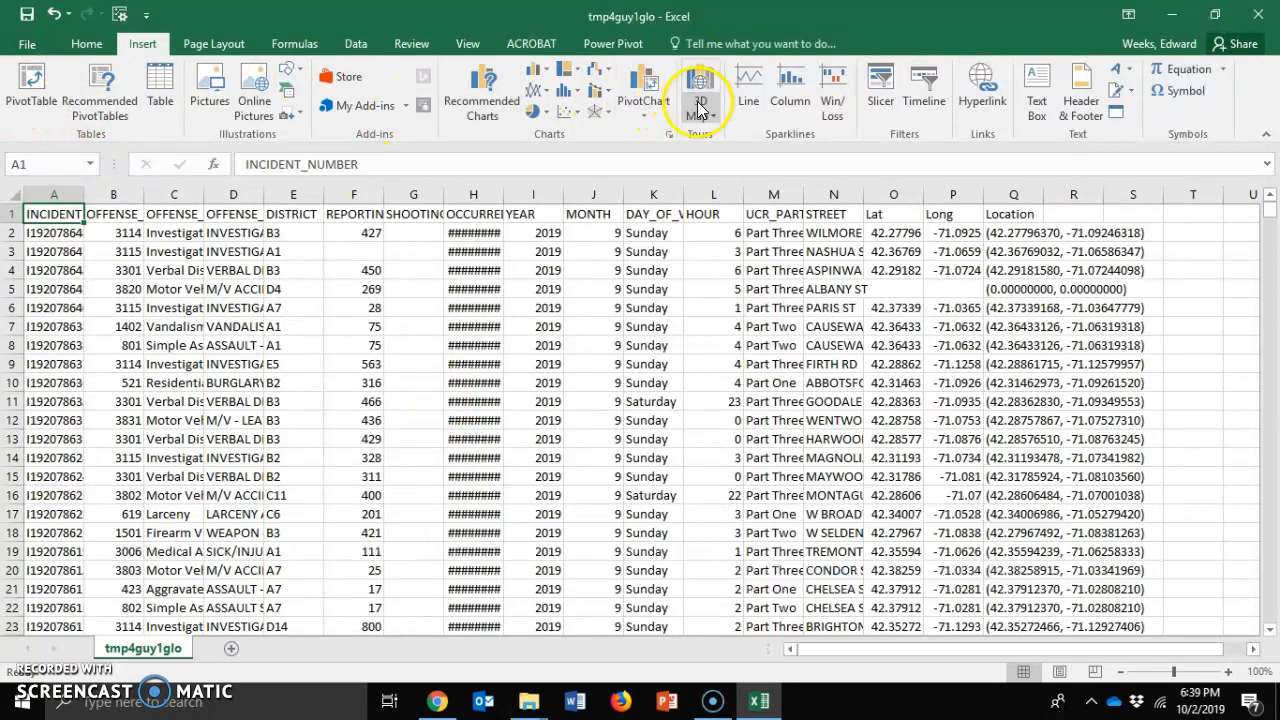
{"action": "left_click", "coordinate": [25, 46]}
{"action": "left_click", "coordinate": [50, 232]}
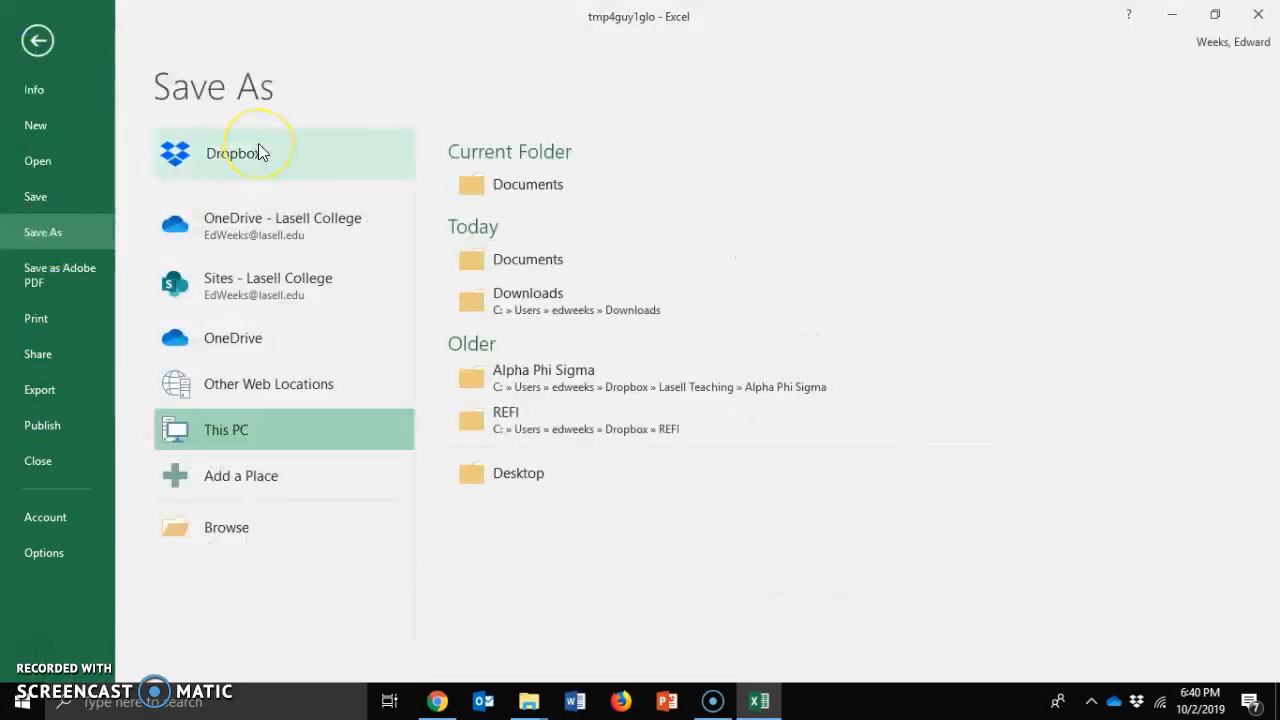
{"action": "left_click", "coordinate": [466, 185]}
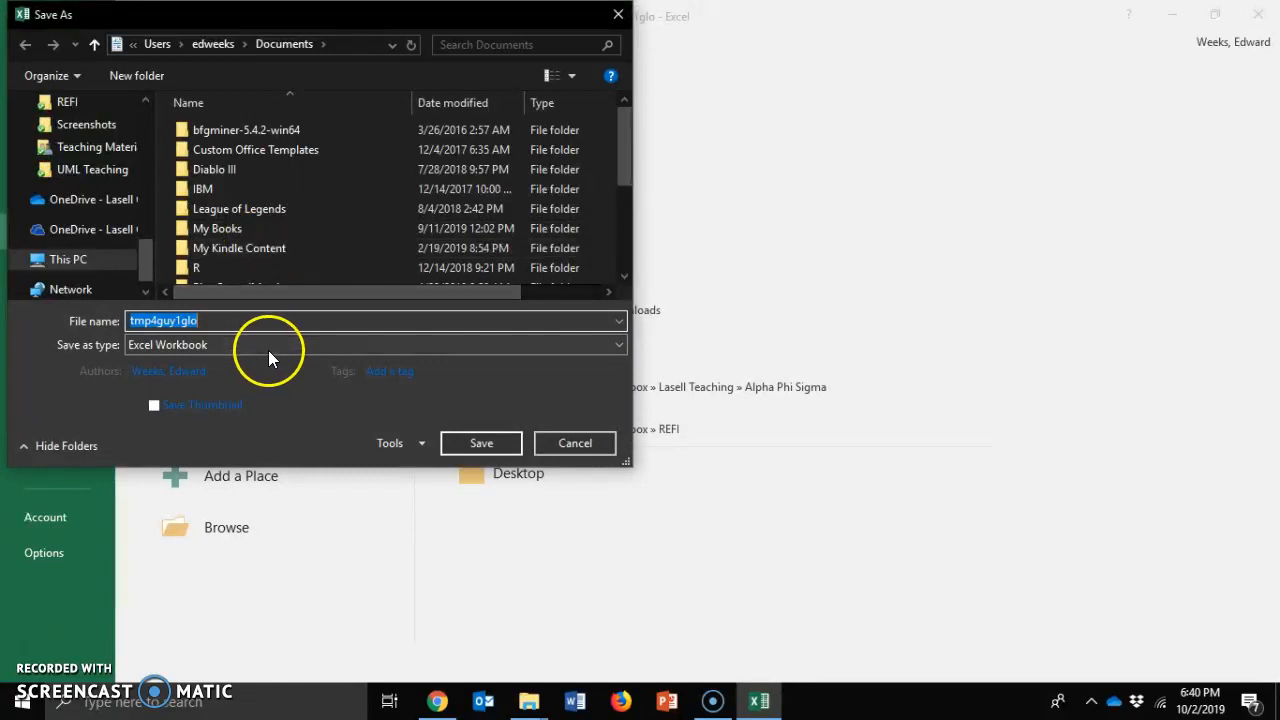
{"action": "left_click", "coordinate": [268, 350]}
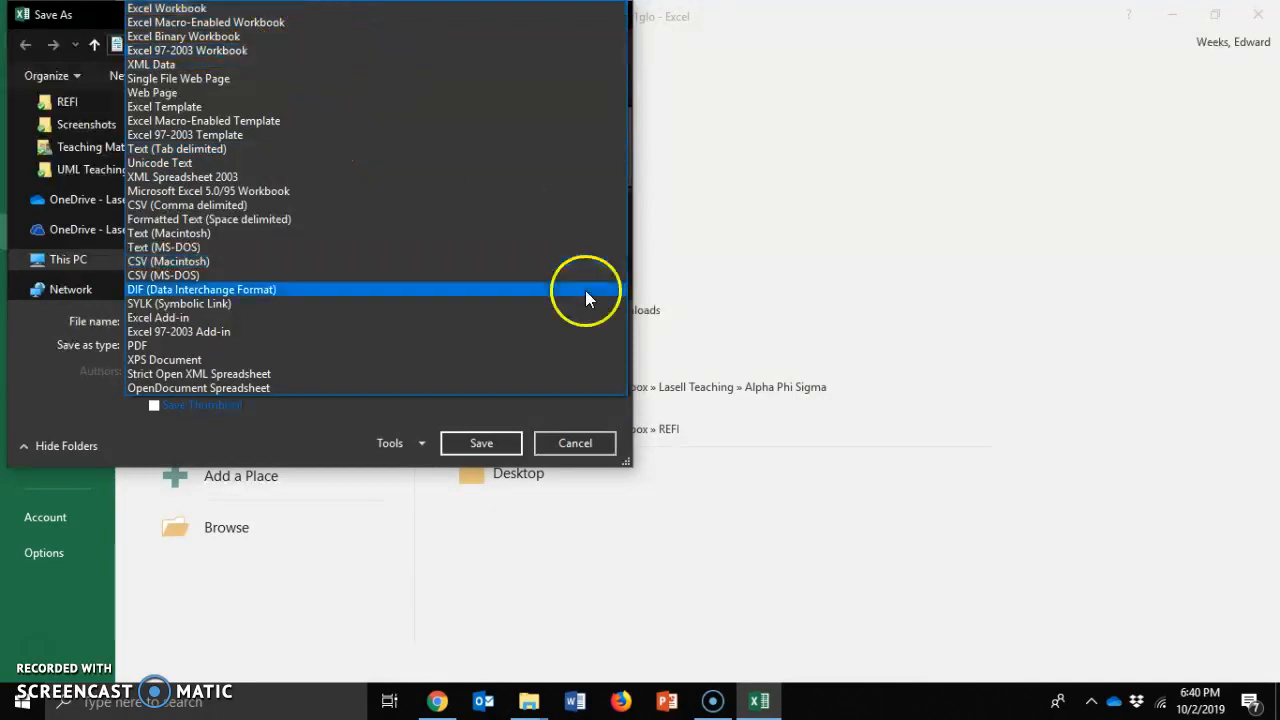
{"action": "left_click", "coordinate": [583, 446]}
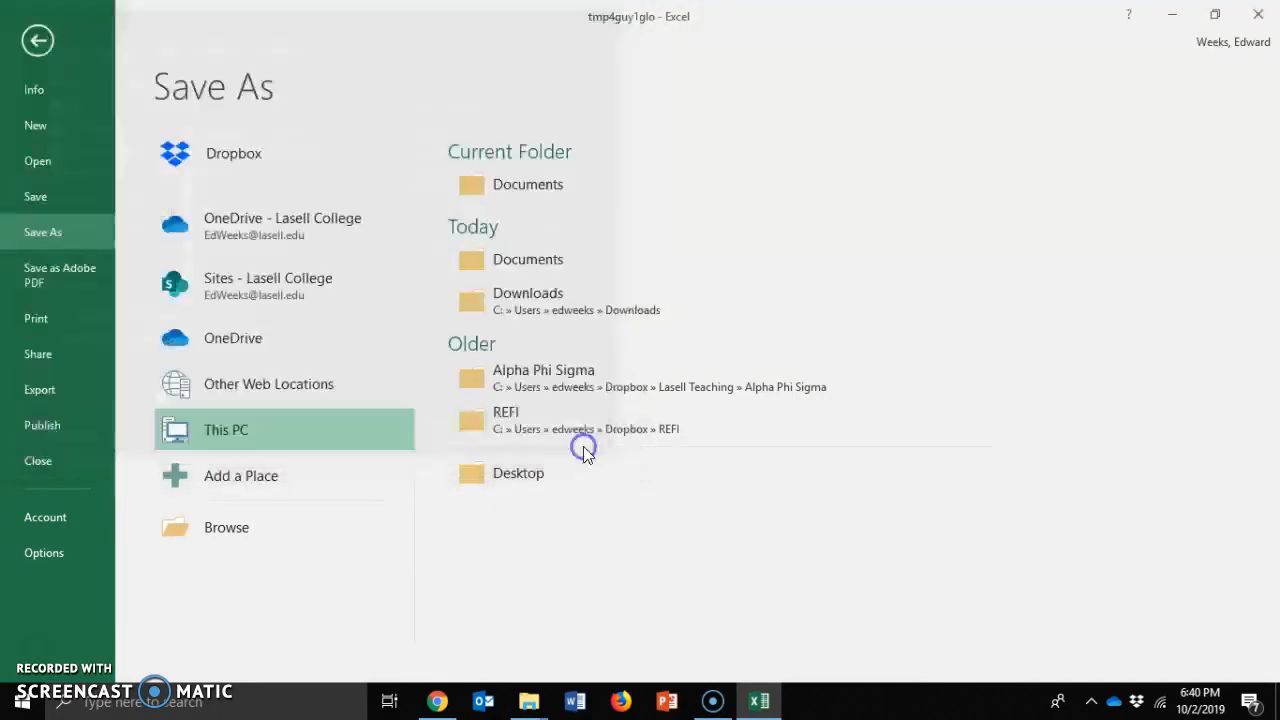
{"action": "left_click", "coordinate": [42, 42]}
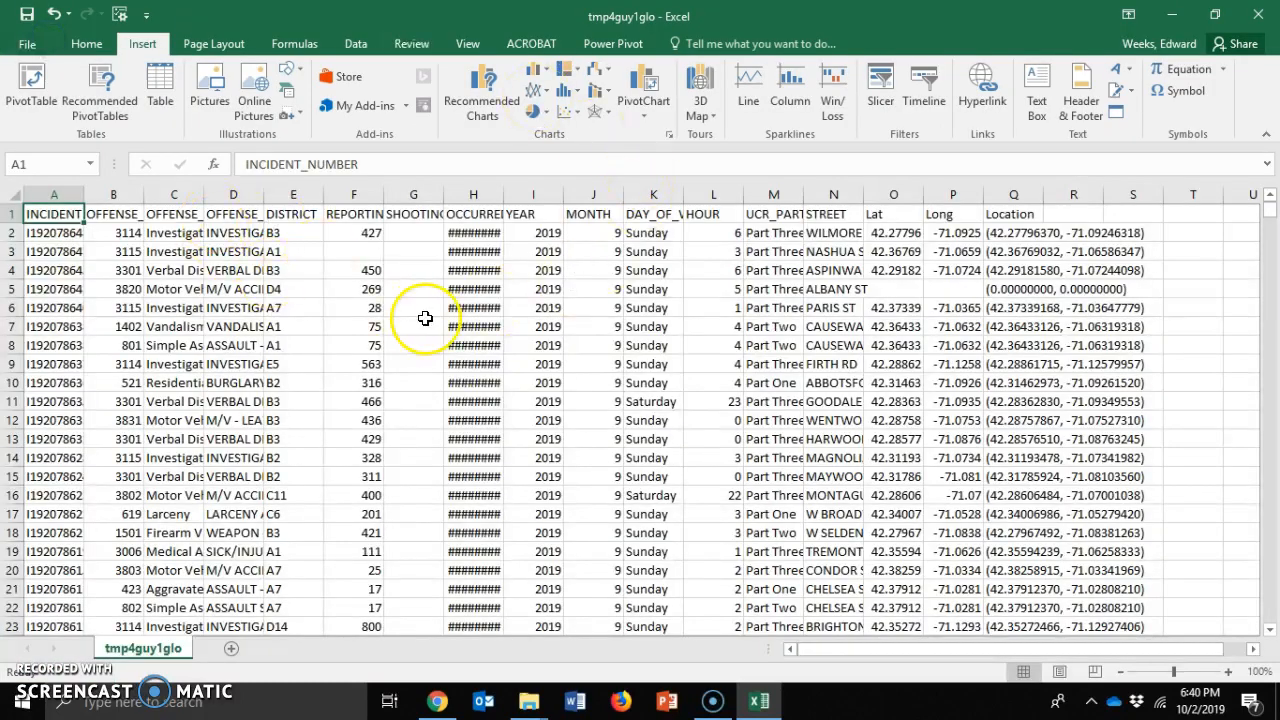
Step: Widen the incident number, offense code and offense code group columns
{"action": "left_click_drag", "start_coordinate": [84, 200], "coordinate": [135, 198]}
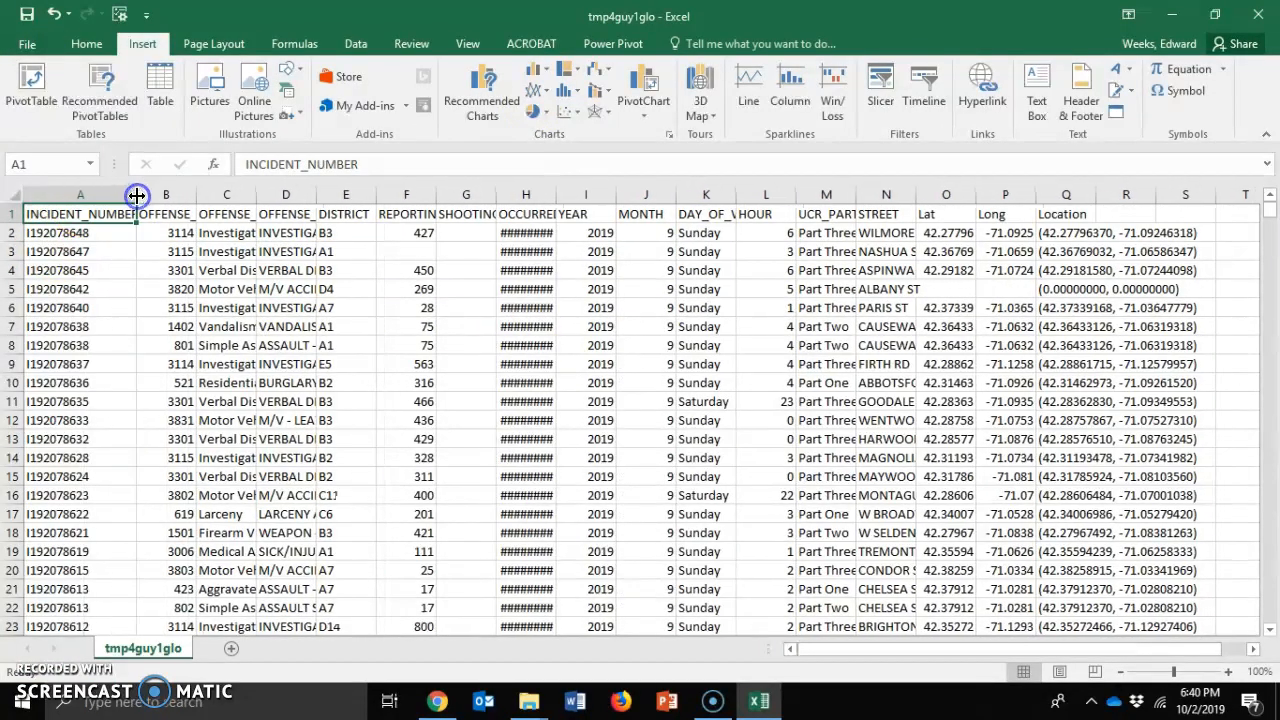
{"action": "double_click", "coordinate": [195, 196]}
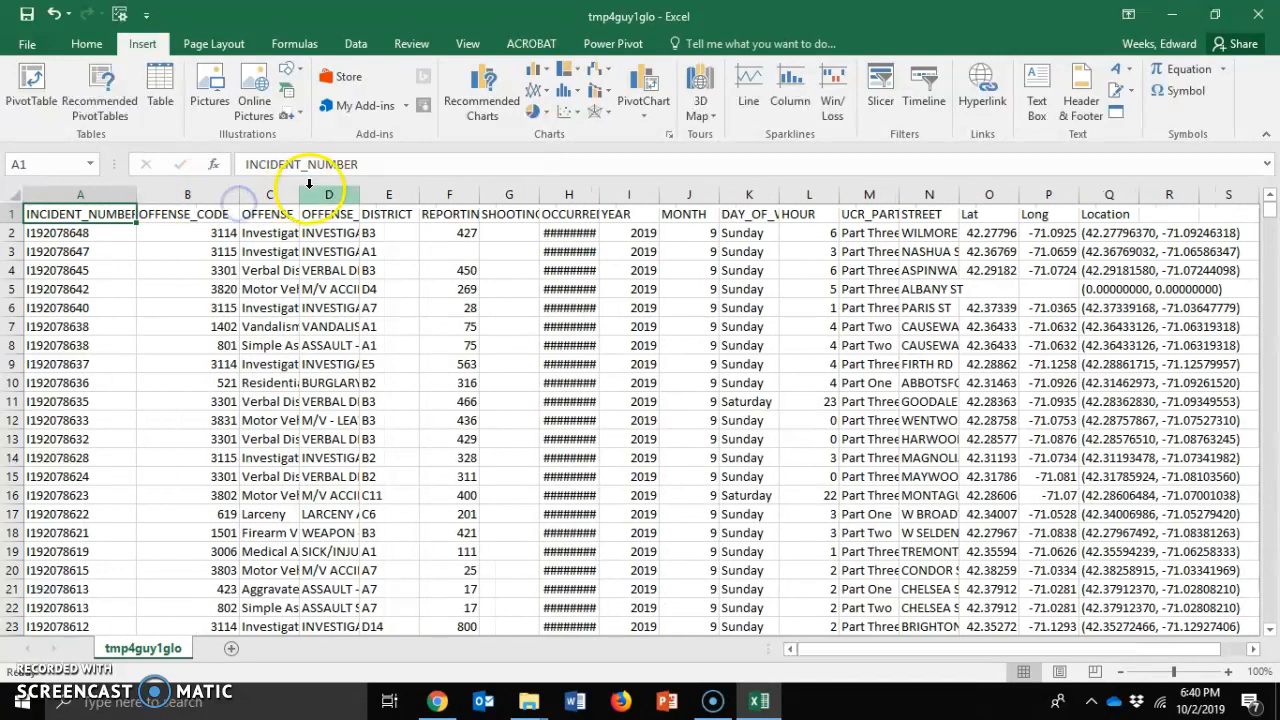
{"action": "left_click_drag", "start_coordinate": [300, 196], "coordinate": [342, 195]}
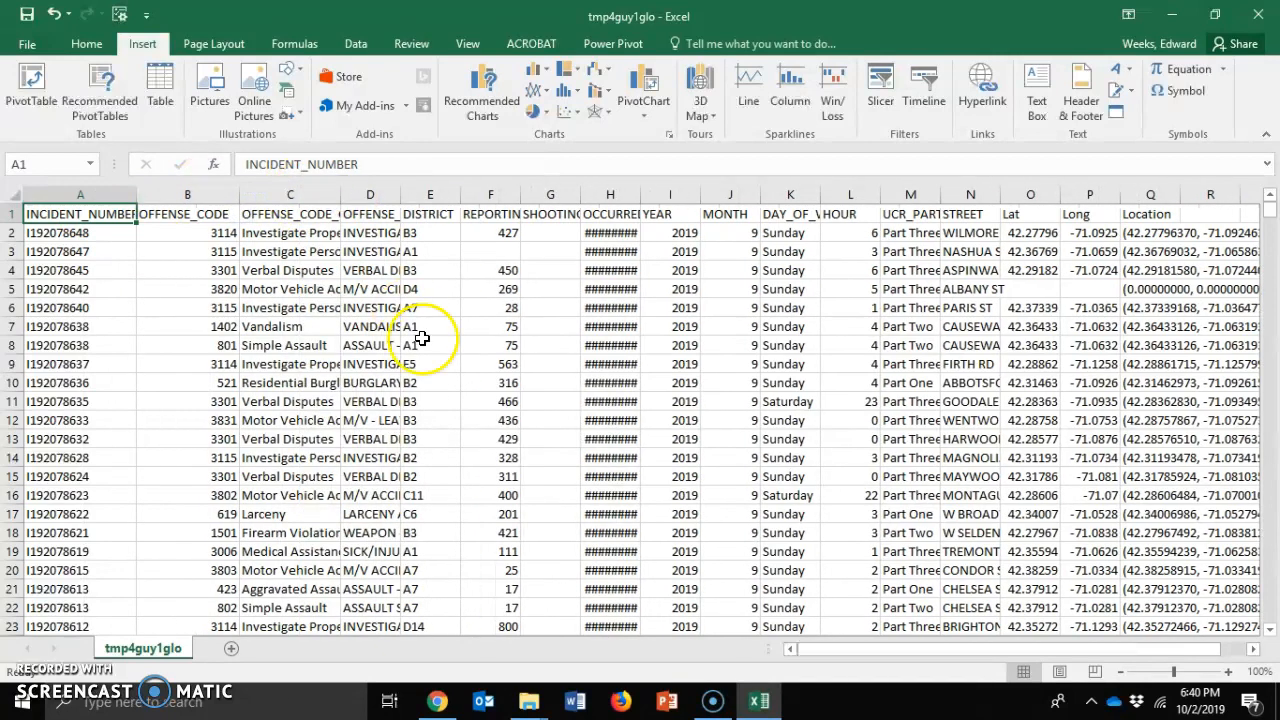
Step: Look over the extent of the records and widen columns C, D, F, G and H so their contents are readable
{"action": "left_click_drag", "start_coordinate": [1273, 228], "coordinate": [1271, 615]}
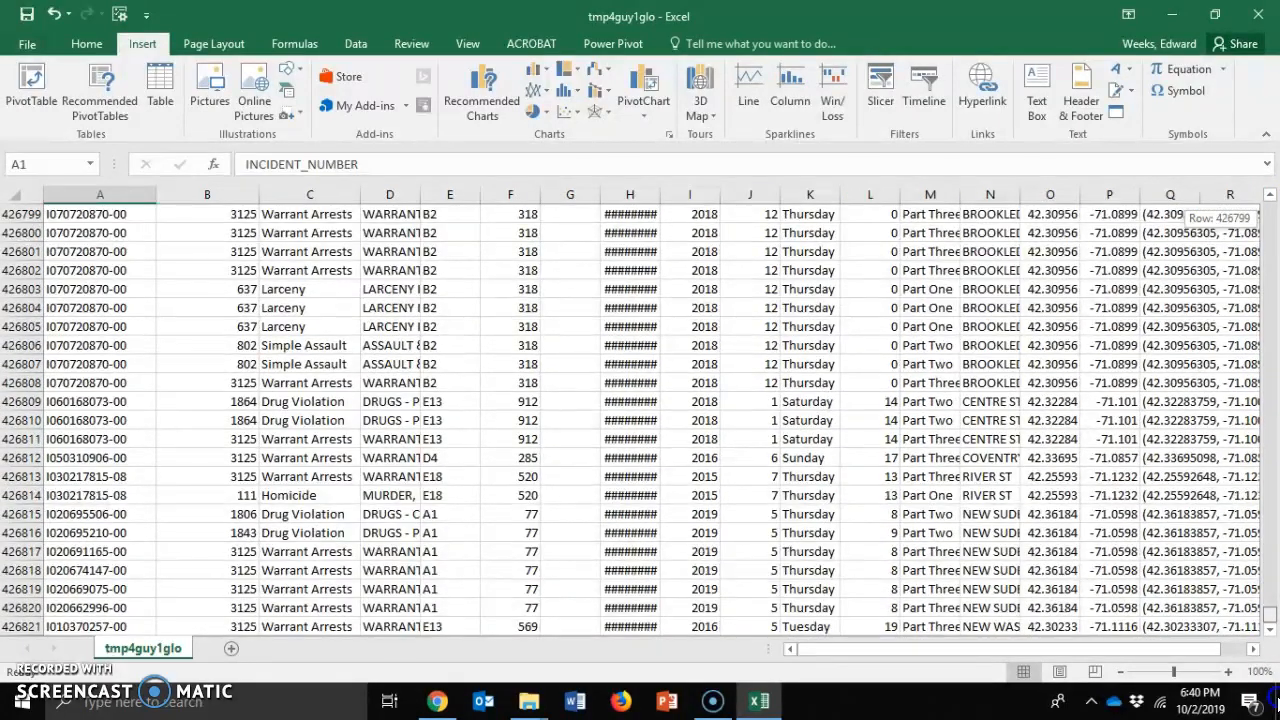
{"action": "left_click_drag", "start_coordinate": [1276, 578], "coordinate": [1263, 195]}
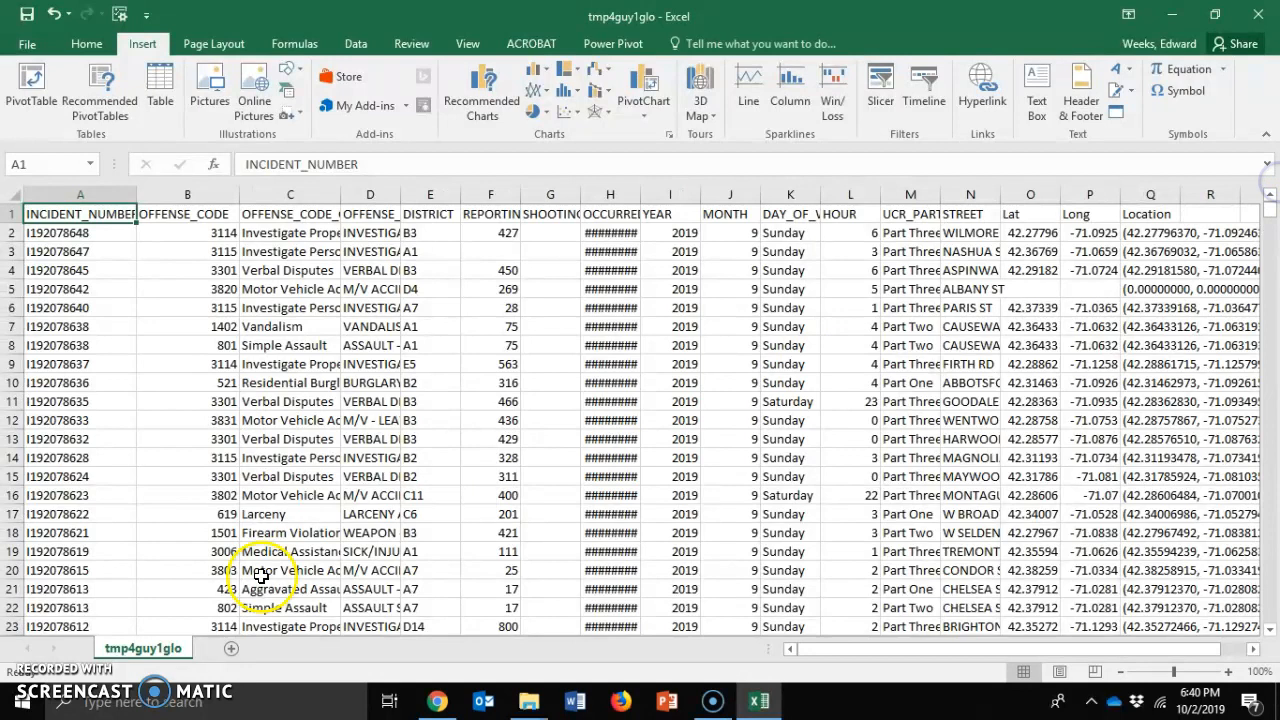
{"action": "scroll", "coordinate": [901, 449], "scroll_direction": "right", "scroll_amount": 4}
{"action": "scroll", "coordinate": [901, 449], "scroll_direction": "left", "scroll_amount": 4}
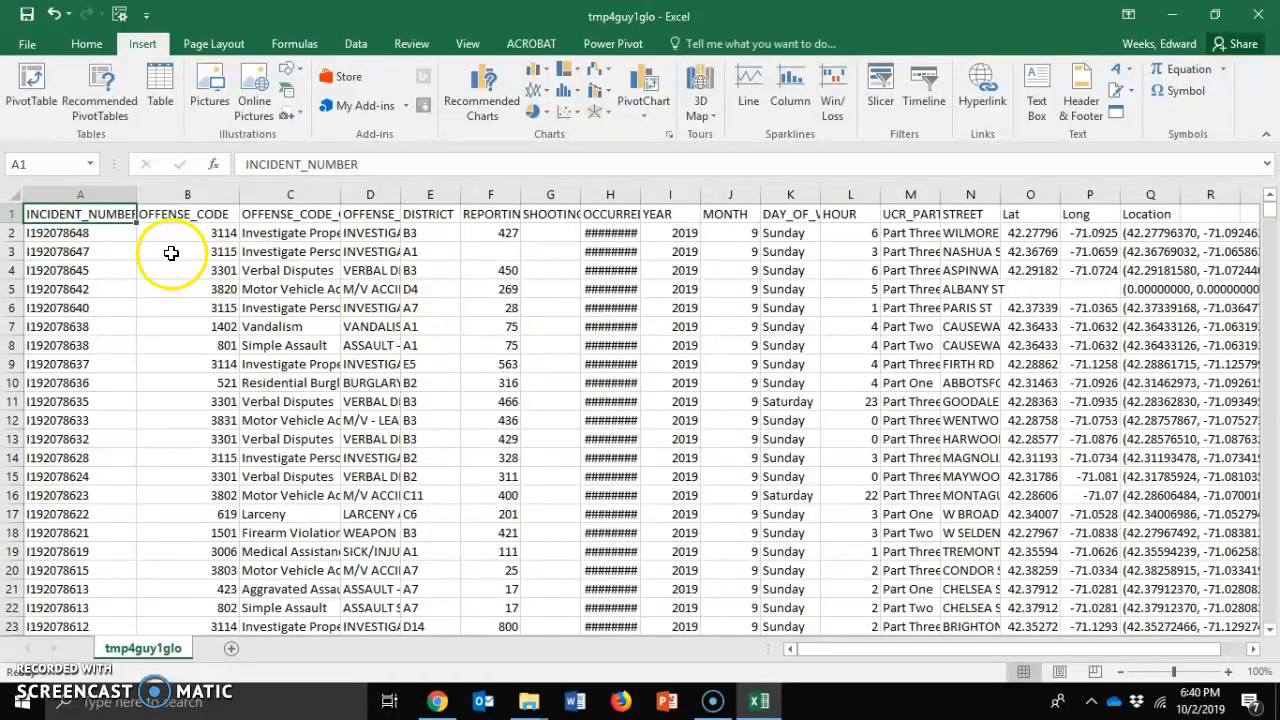
{"action": "left_click_drag", "start_coordinate": [341, 195], "coordinate": [466, 195]}
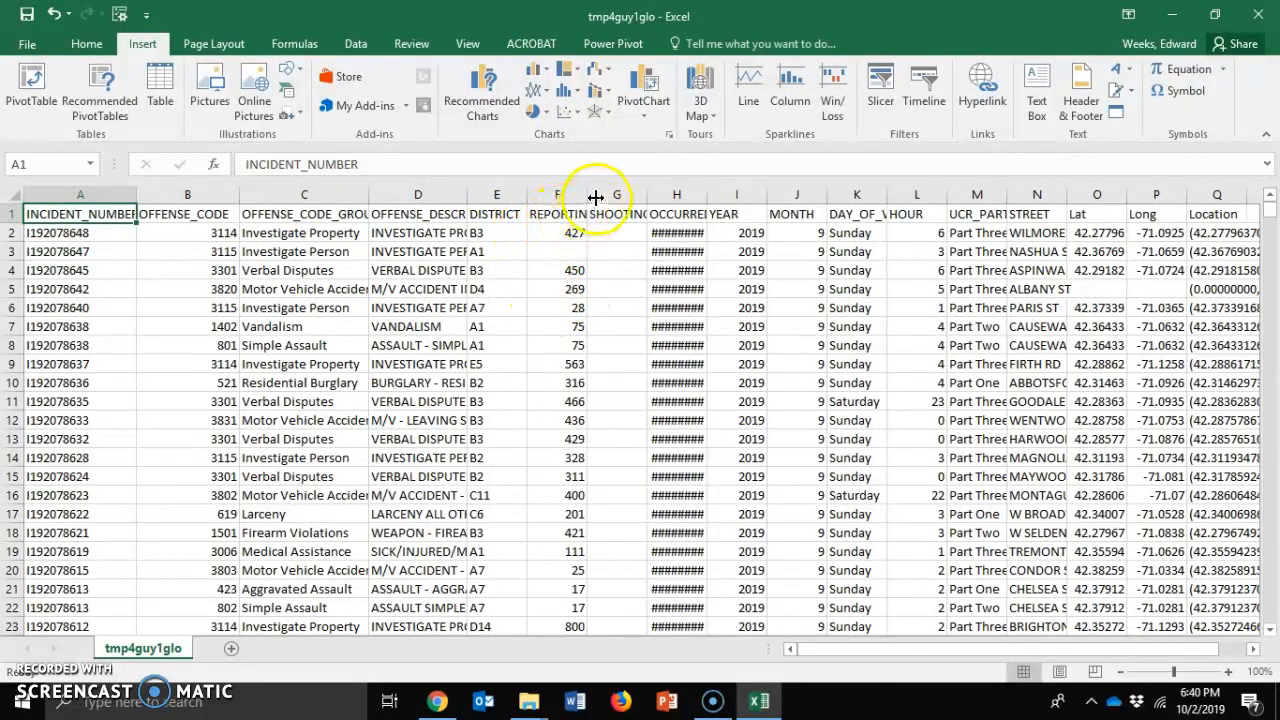
{"action": "left_click_drag", "start_coordinate": [588, 195], "coordinate": [685, 197]}
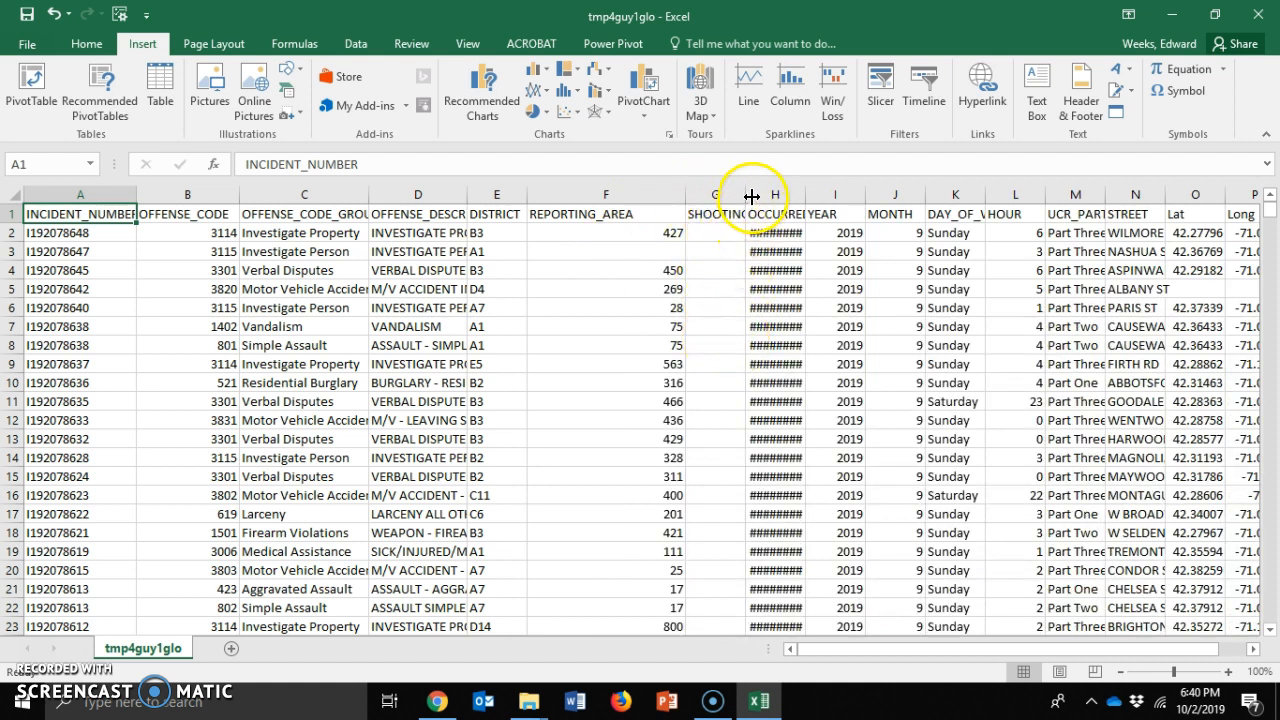
{"action": "left_click_drag", "start_coordinate": [745, 194], "coordinate": [884, 196]}
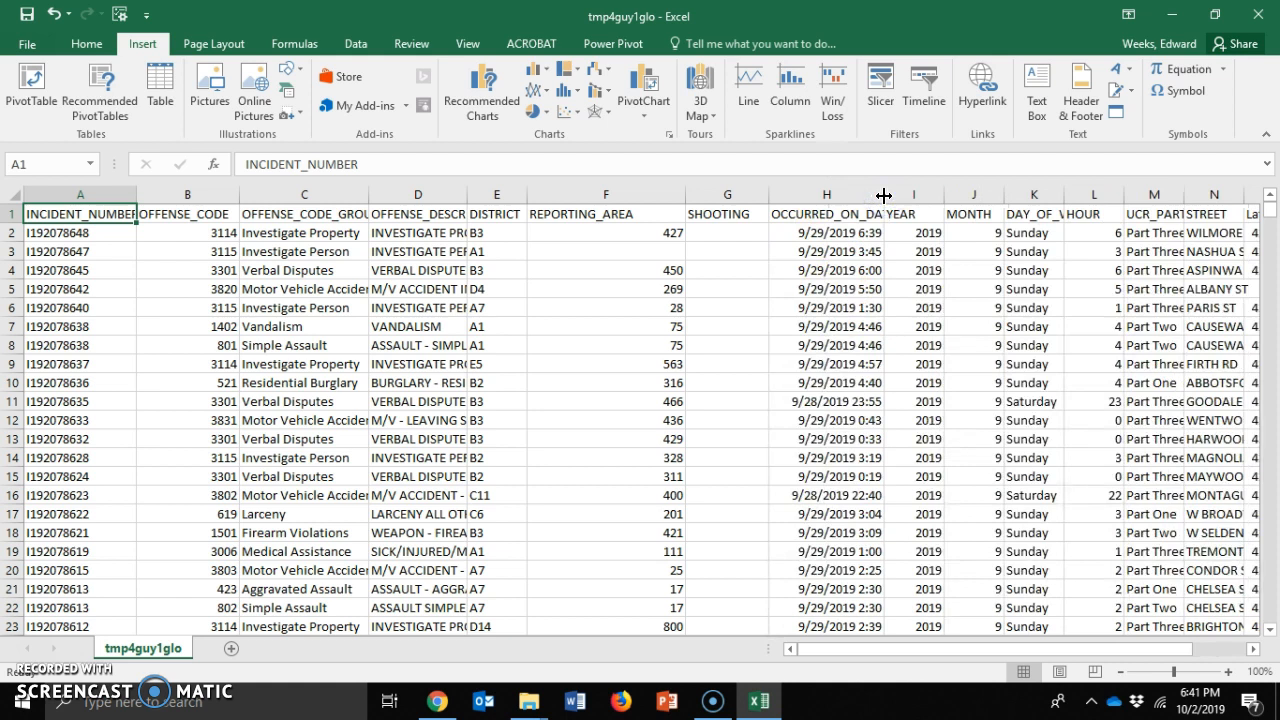
Step: Check the latitude, longitude and location columns and open the incident data in a 3D Map
{"action": "left_click_drag", "start_coordinate": [853, 652], "coordinate": [932, 669]}
{"action": "left_click_drag", "start_coordinate": [1051, 662], "coordinate": [1051, 663]}
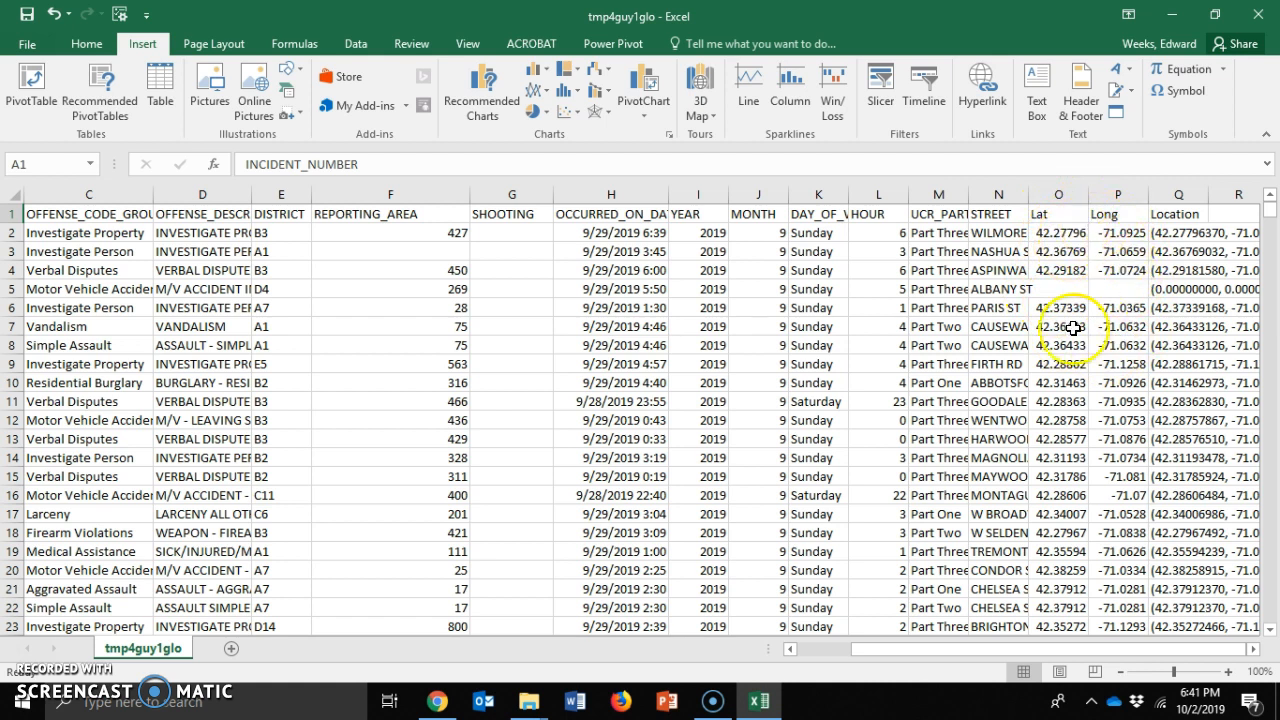
{"action": "left_click_drag", "start_coordinate": [1037, 648], "coordinate": [685, 670]}
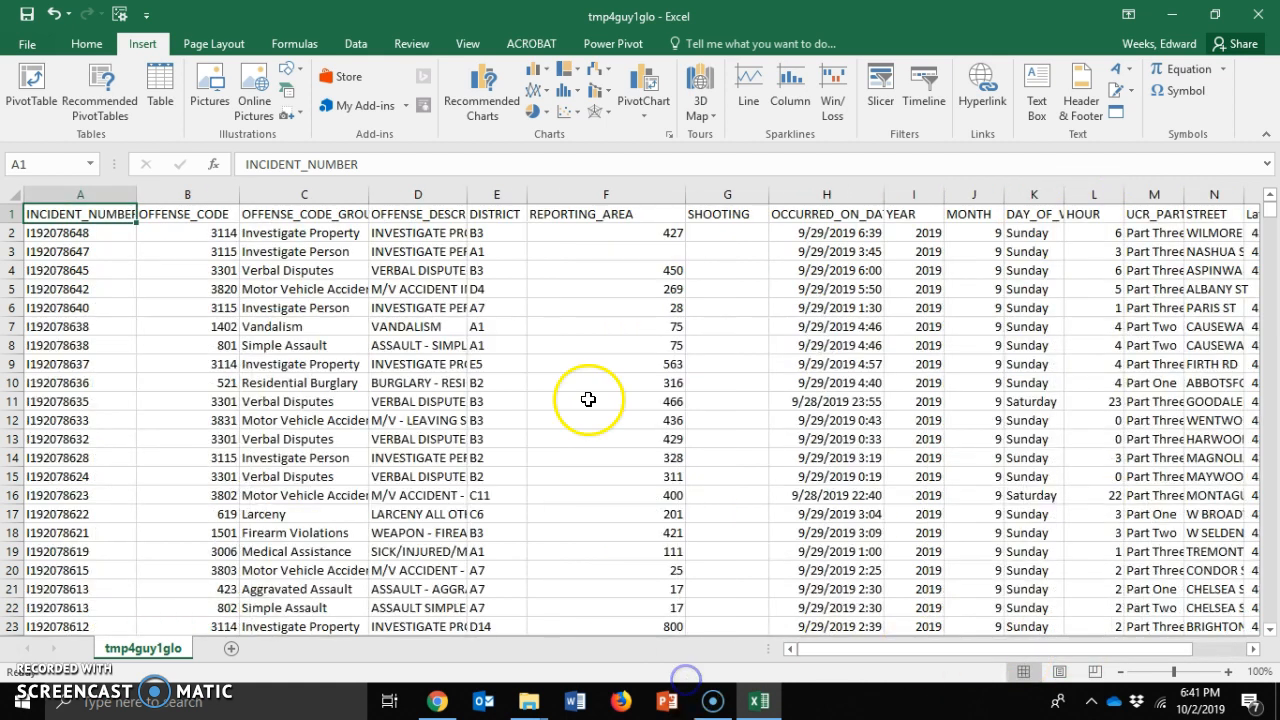
{"action": "left_click", "coordinate": [145, 46]}
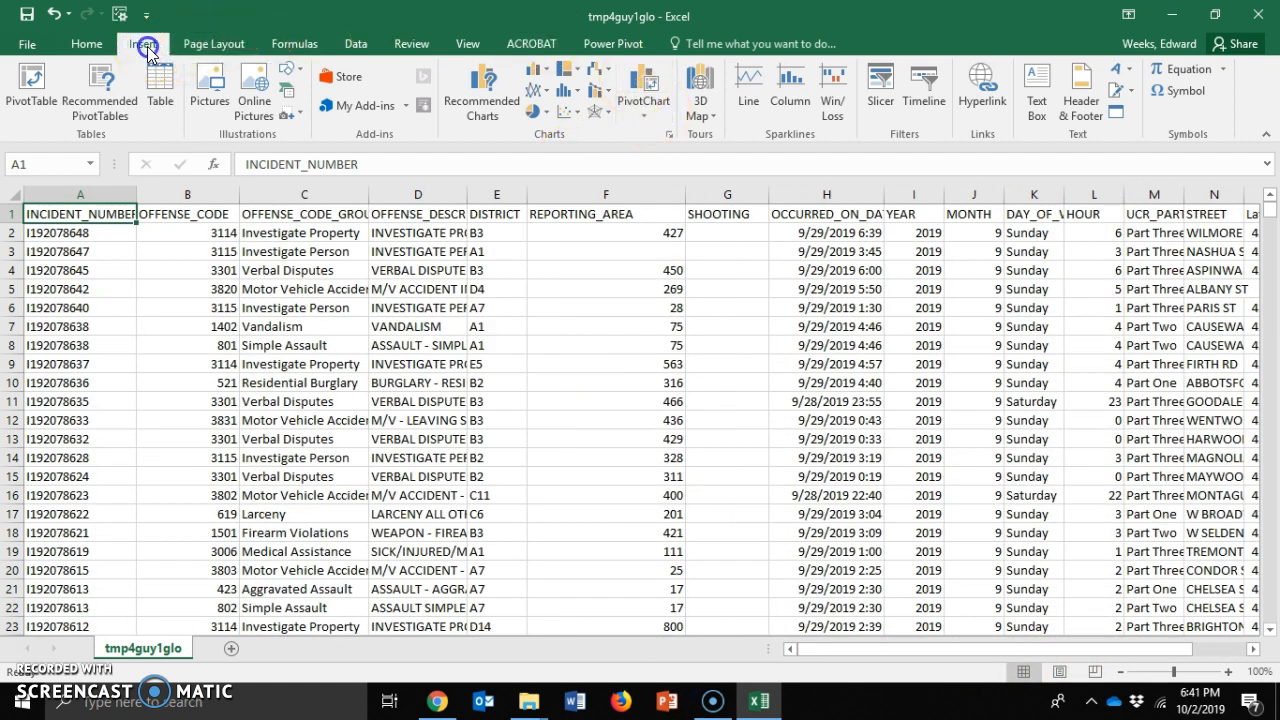
{"action": "left_click", "coordinate": [27, 44]}
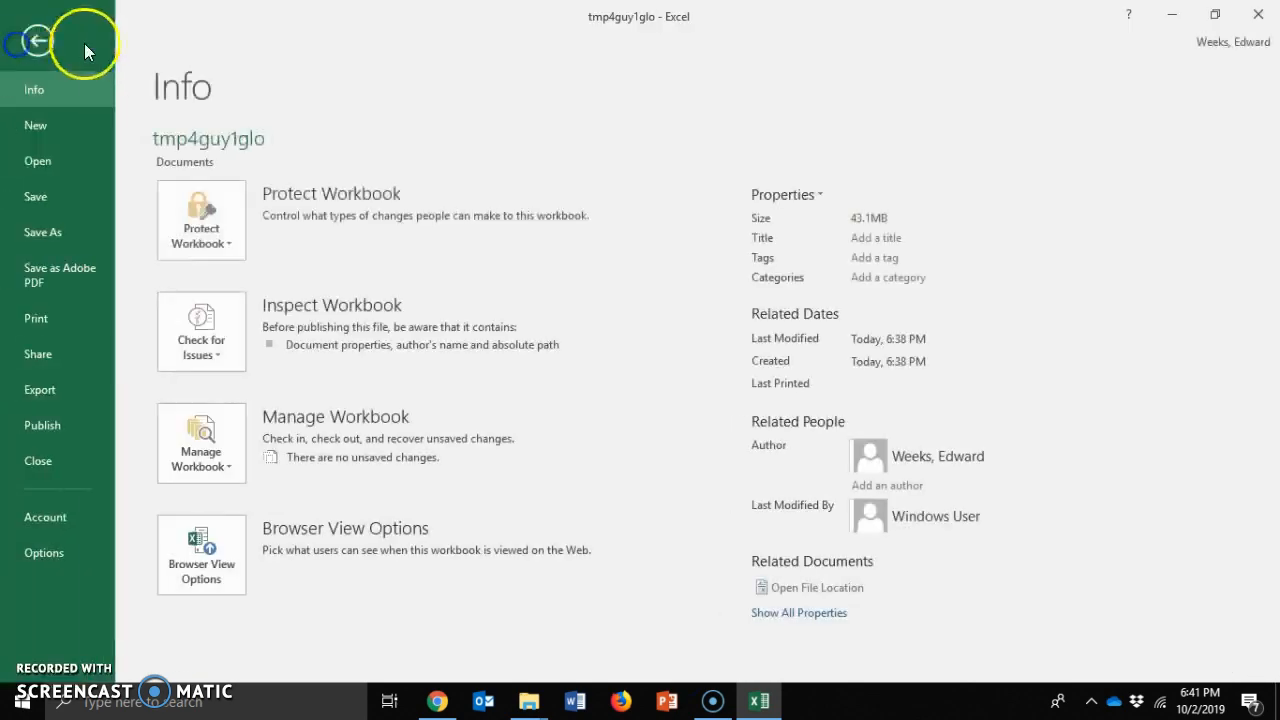
{"action": "left_click", "coordinate": [33, 42]}
{"action": "left_click", "coordinate": [137, 44]}
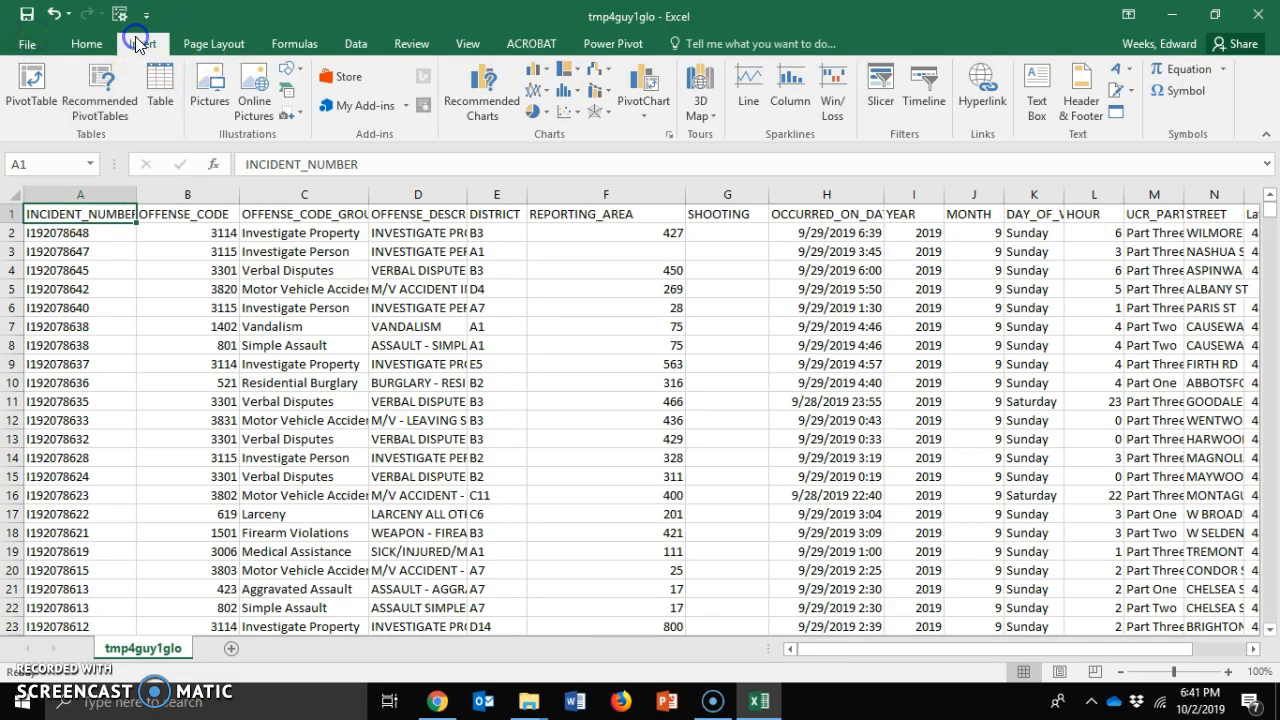
{"action": "left_click", "coordinate": [697, 82]}
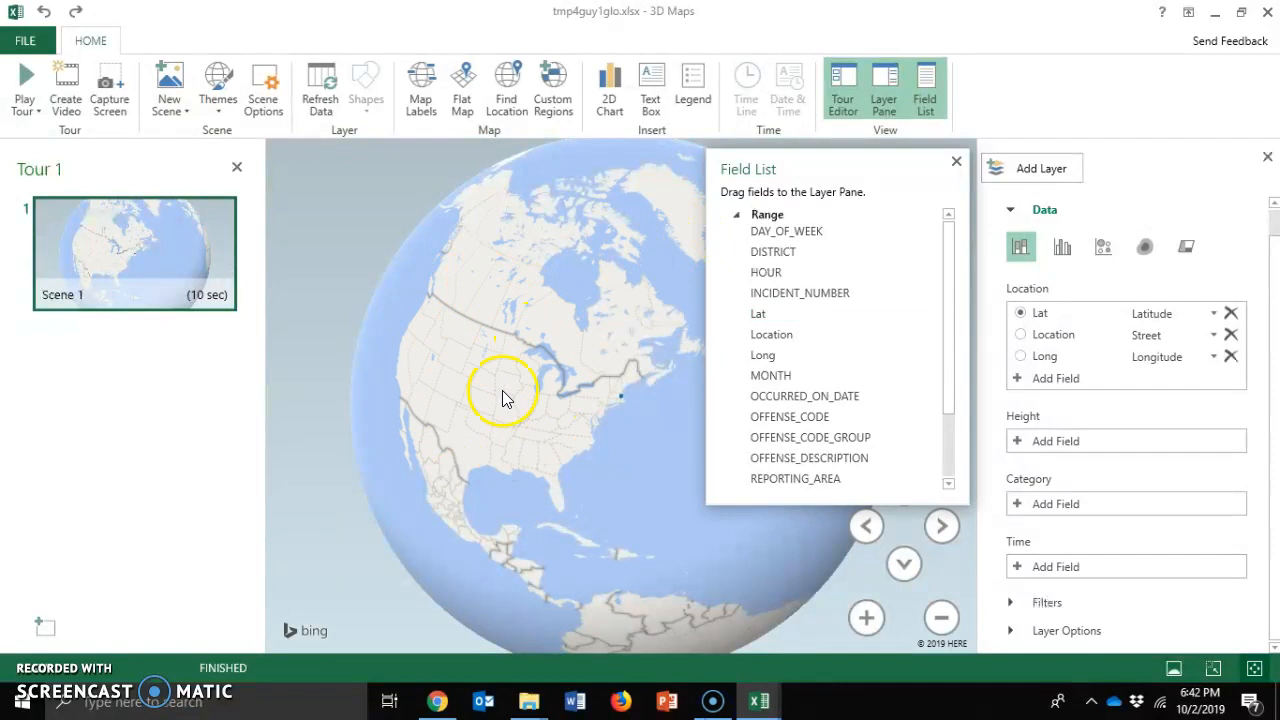
Step: Rotate and zoom the globe in on the plotted incidents around Boston
{"action": "left_click", "coordinate": [535, 476]}
{"action": "left_click_drag", "start_coordinate": [535, 476], "coordinate": [438, 497]}
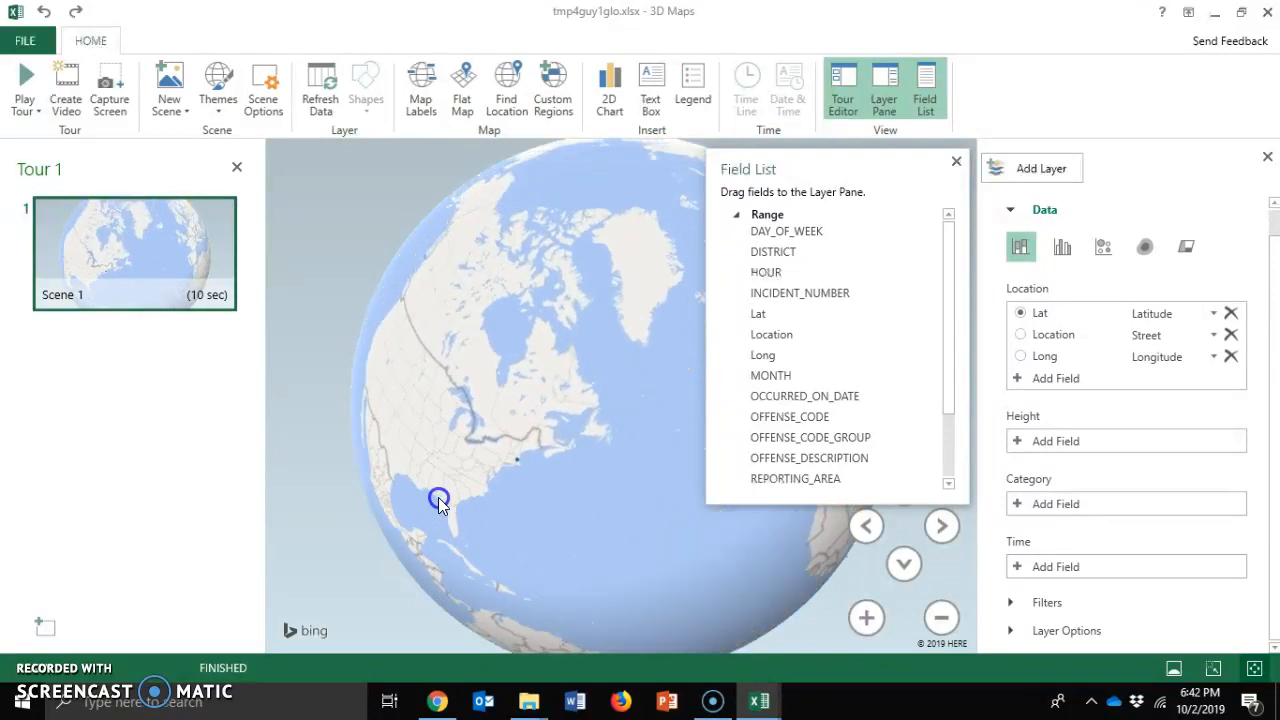
{"action": "left_click_drag", "start_coordinate": [528, 481], "coordinate": [631, 379]}
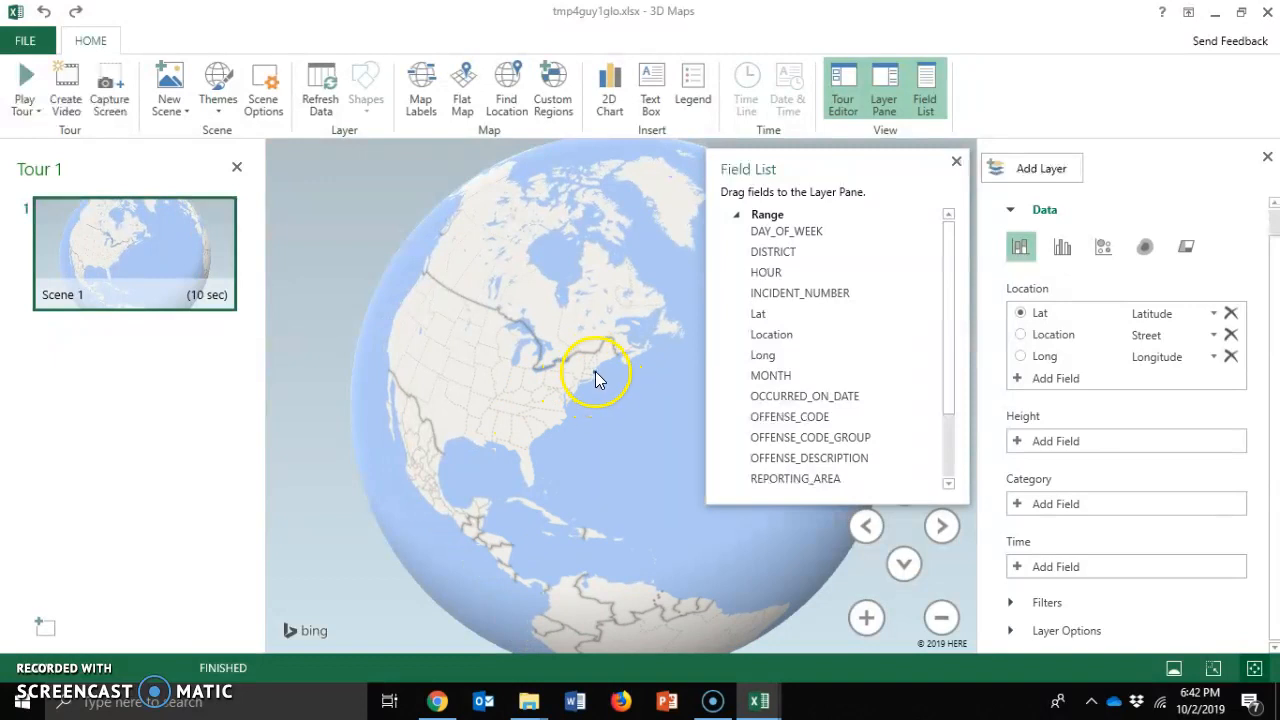
{"action": "left_click", "coordinate": [867, 620]}
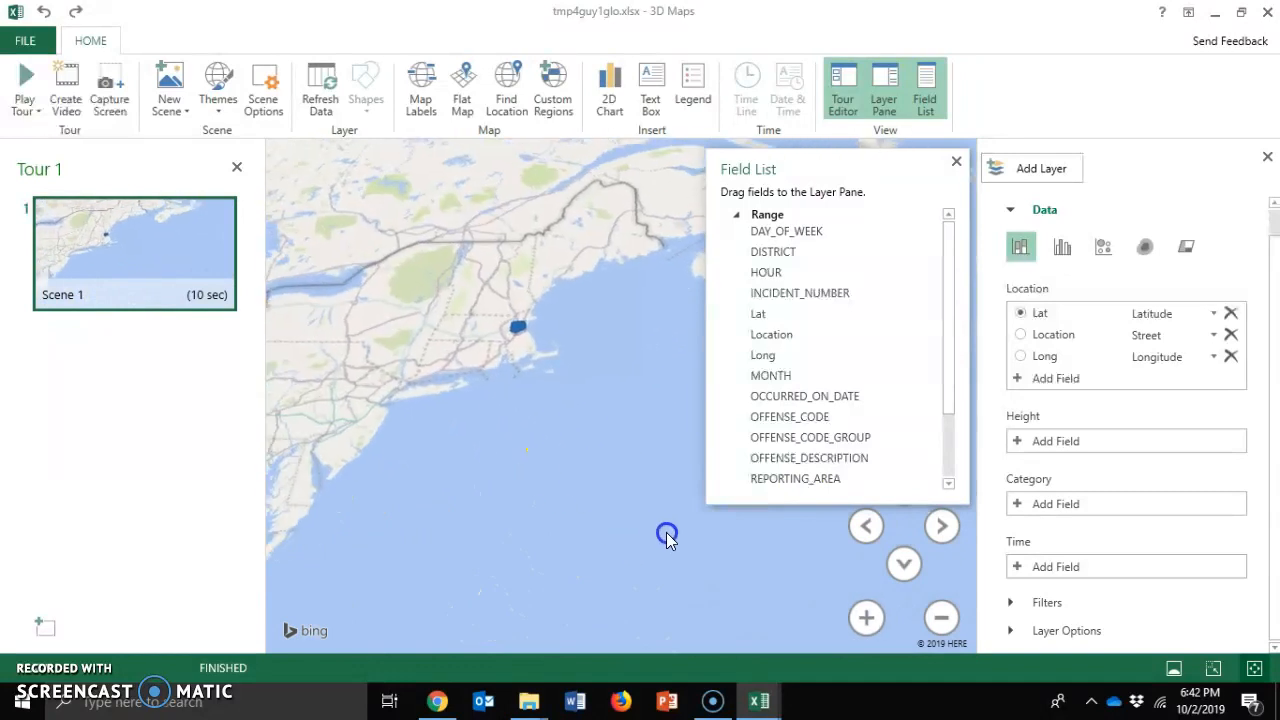
{"action": "left_click", "coordinate": [866, 617]}
{"action": "left_click", "coordinate": [869, 616]}
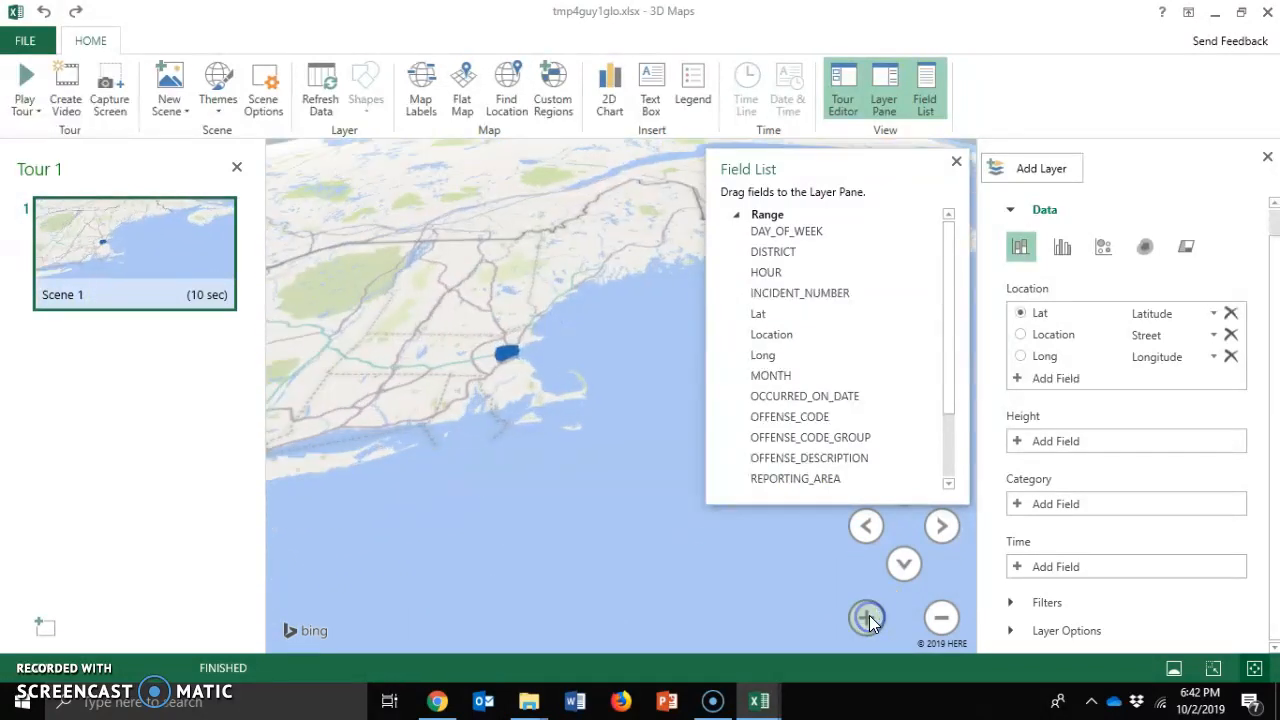
{"action": "left_click_drag", "start_coordinate": [406, 348], "coordinate": [562, 428]}
{"action": "left_click", "coordinate": [866, 620]}
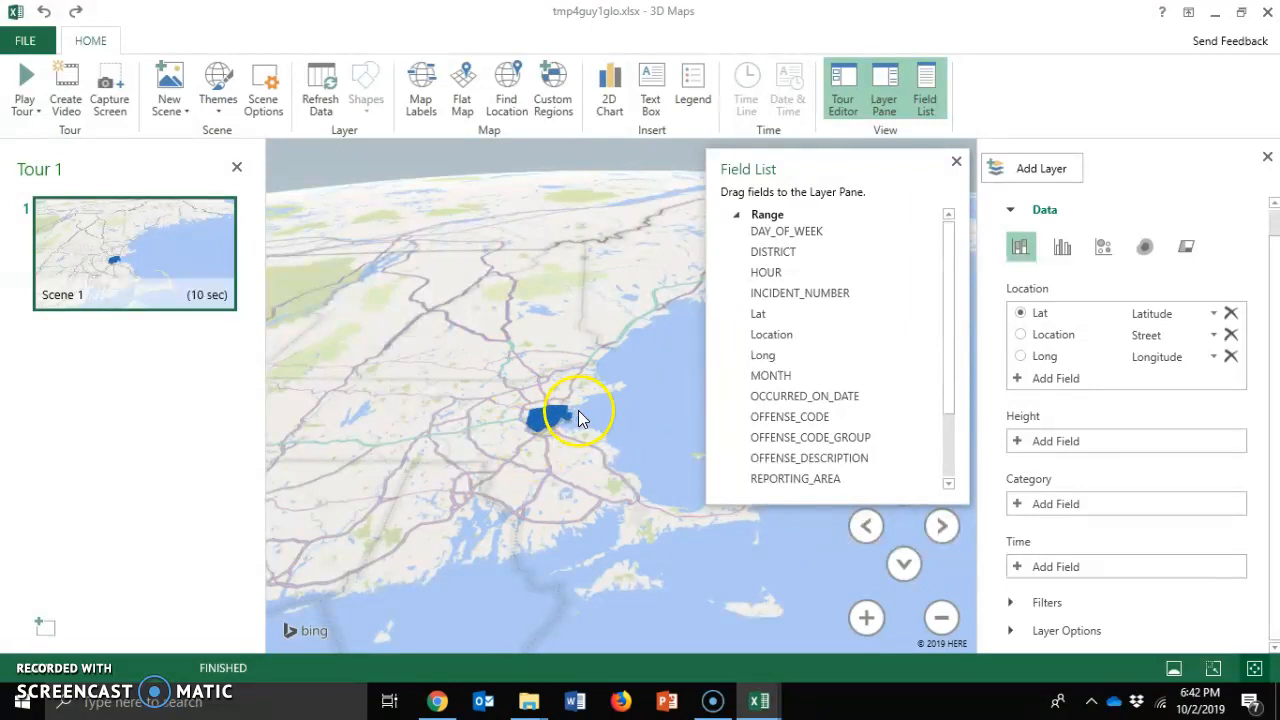
{"action": "left_click", "coordinate": [861, 622]}
{"action": "left_click_drag", "start_coordinate": [456, 467], "coordinate": [630, 448]}
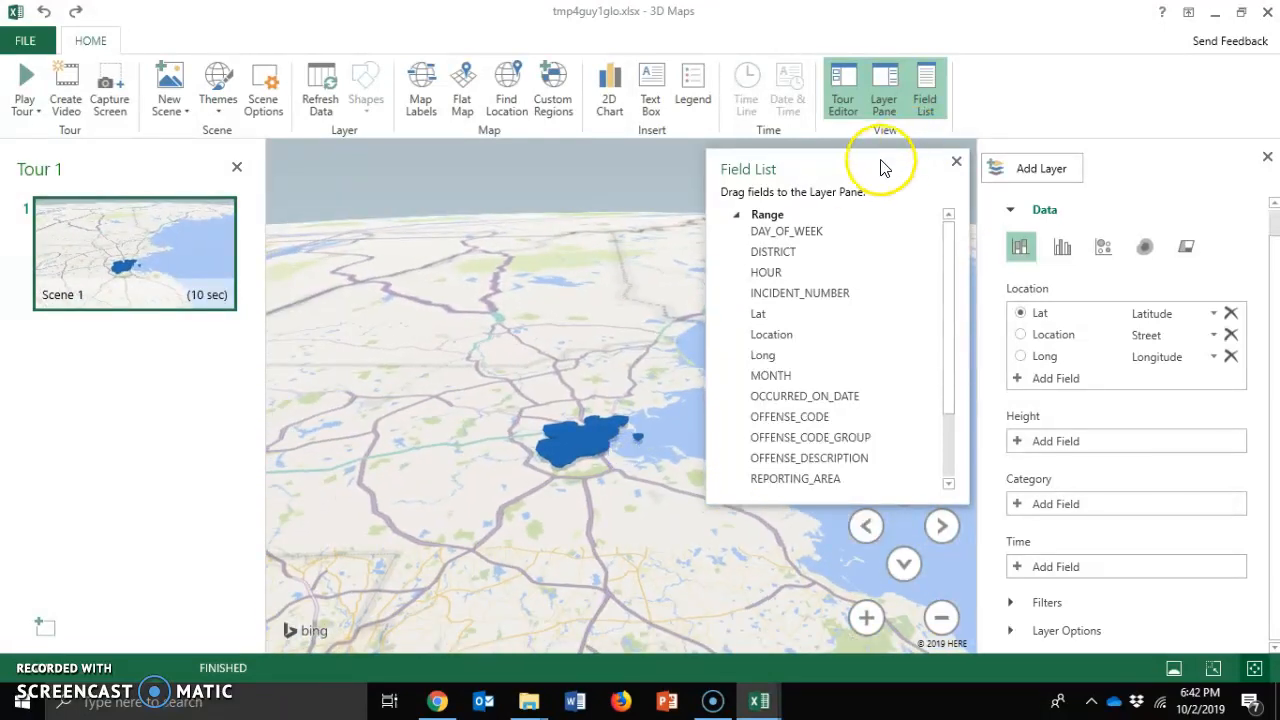
Step: Move the Field List clear of the map and apply the color satellite imagery theme with the blue sky
{"action": "left_click_drag", "start_coordinate": [880, 163], "coordinate": [232, 368]}
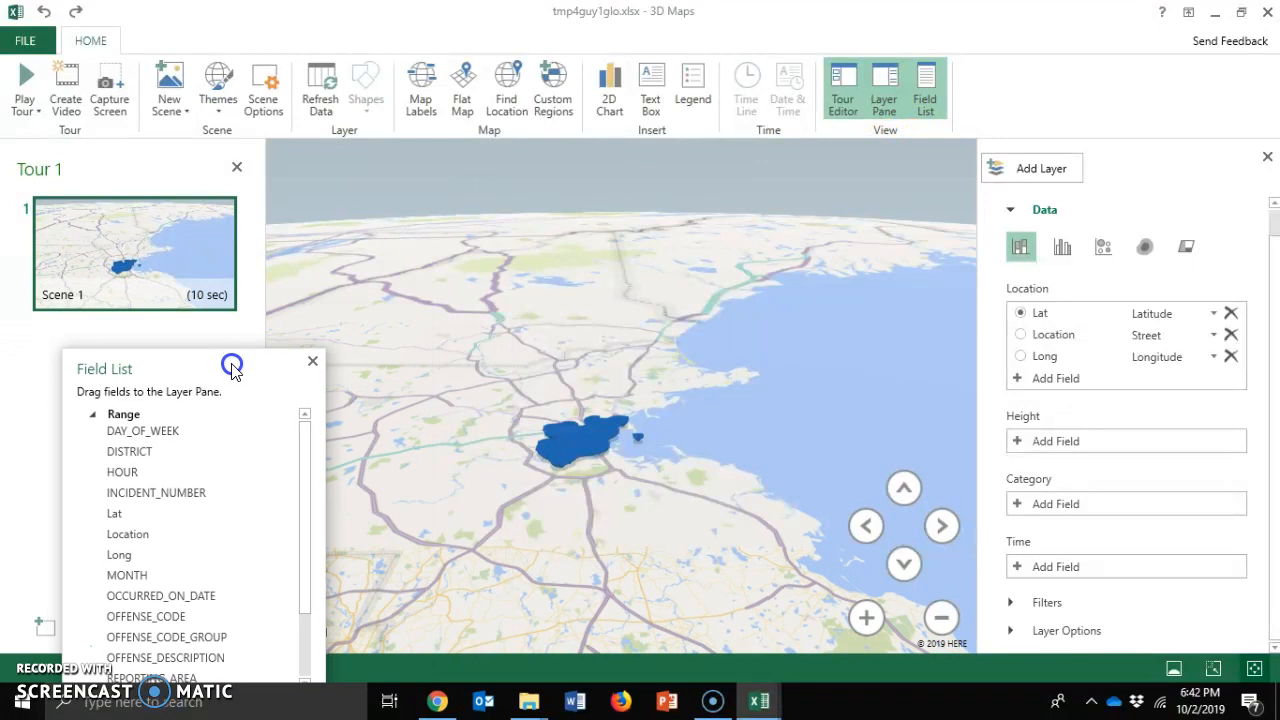
{"action": "left_click", "coordinate": [220, 80]}
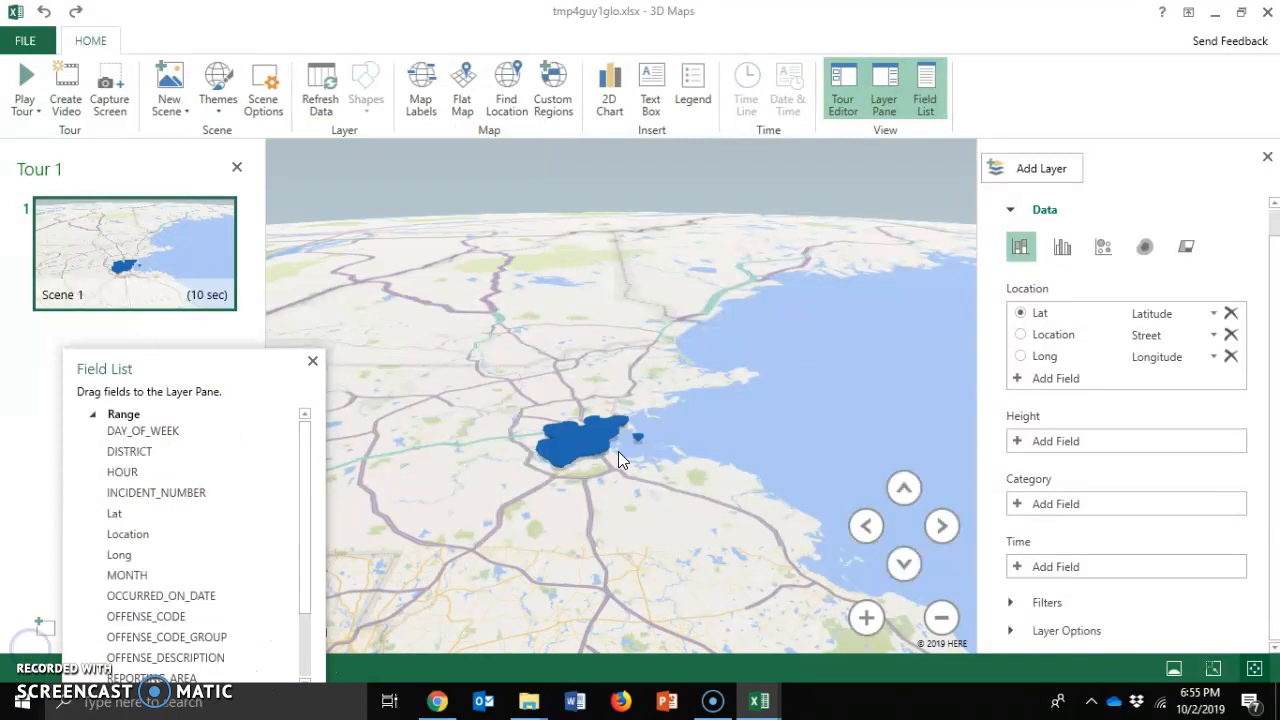
{"action": "left_click_drag", "start_coordinate": [618, 451], "coordinate": [559, 397]}
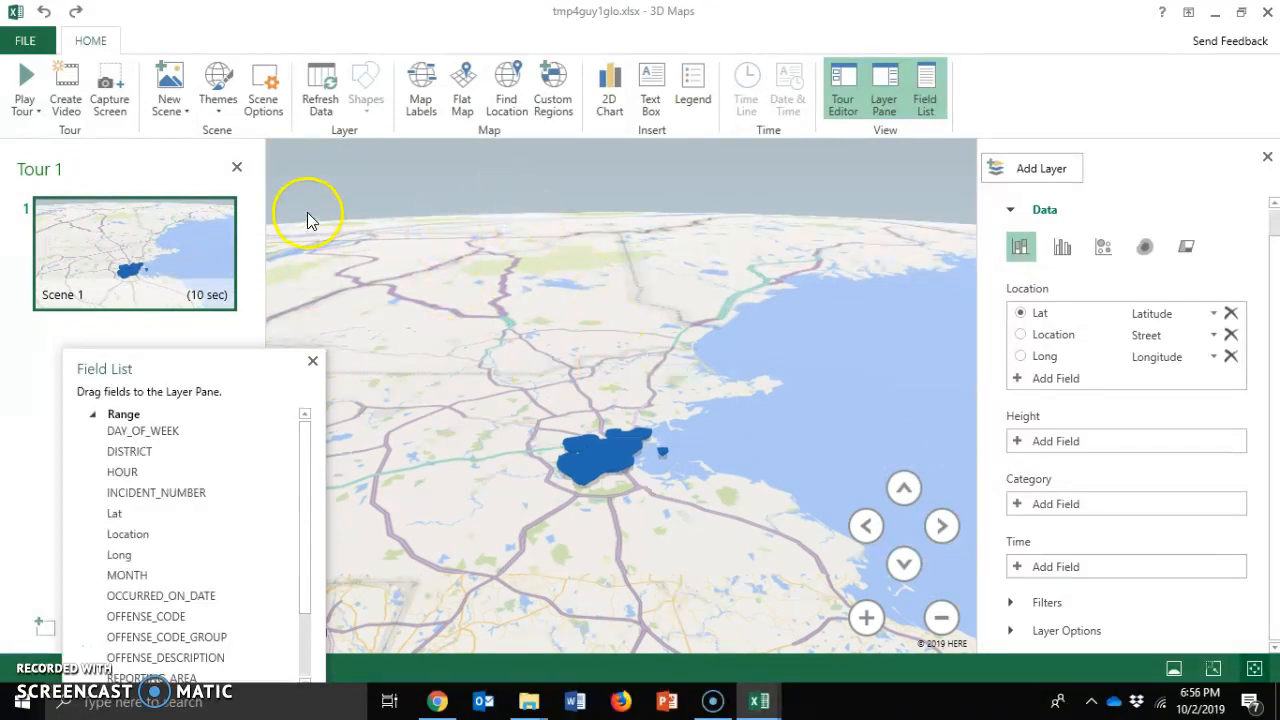
{"action": "left_click", "coordinate": [224, 105]}
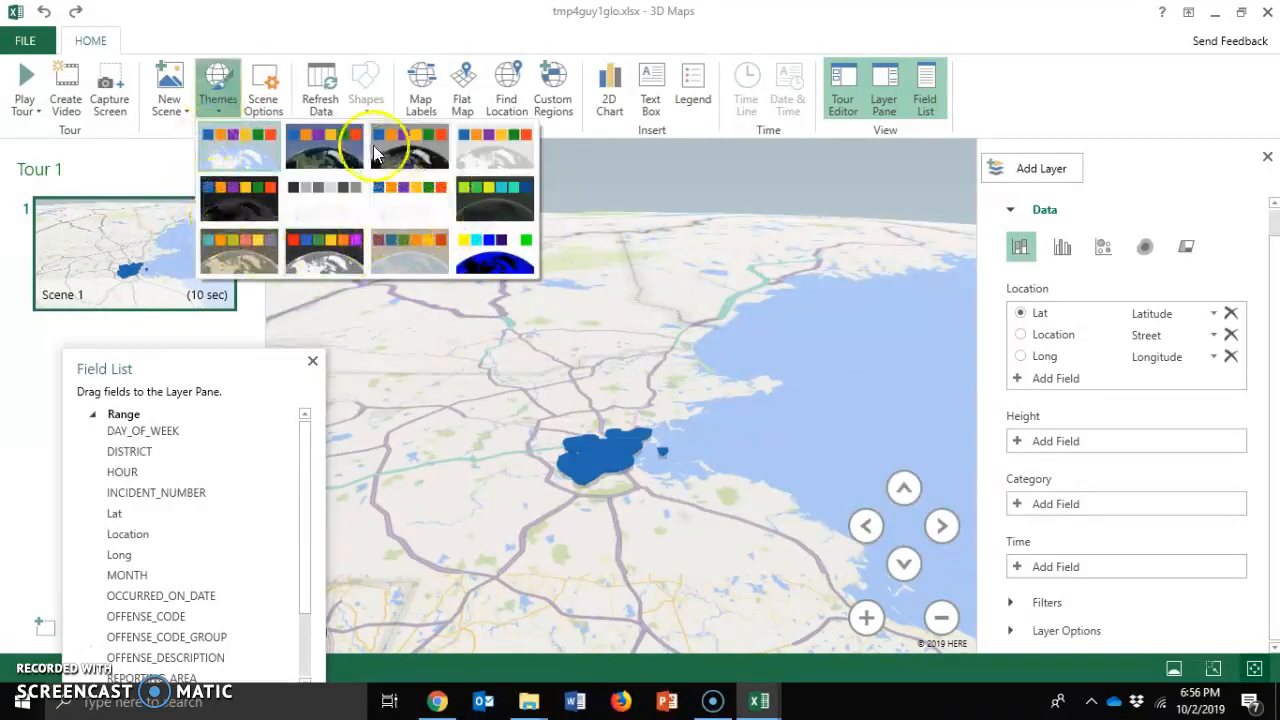
{"action": "left_click", "coordinate": [335, 160]}
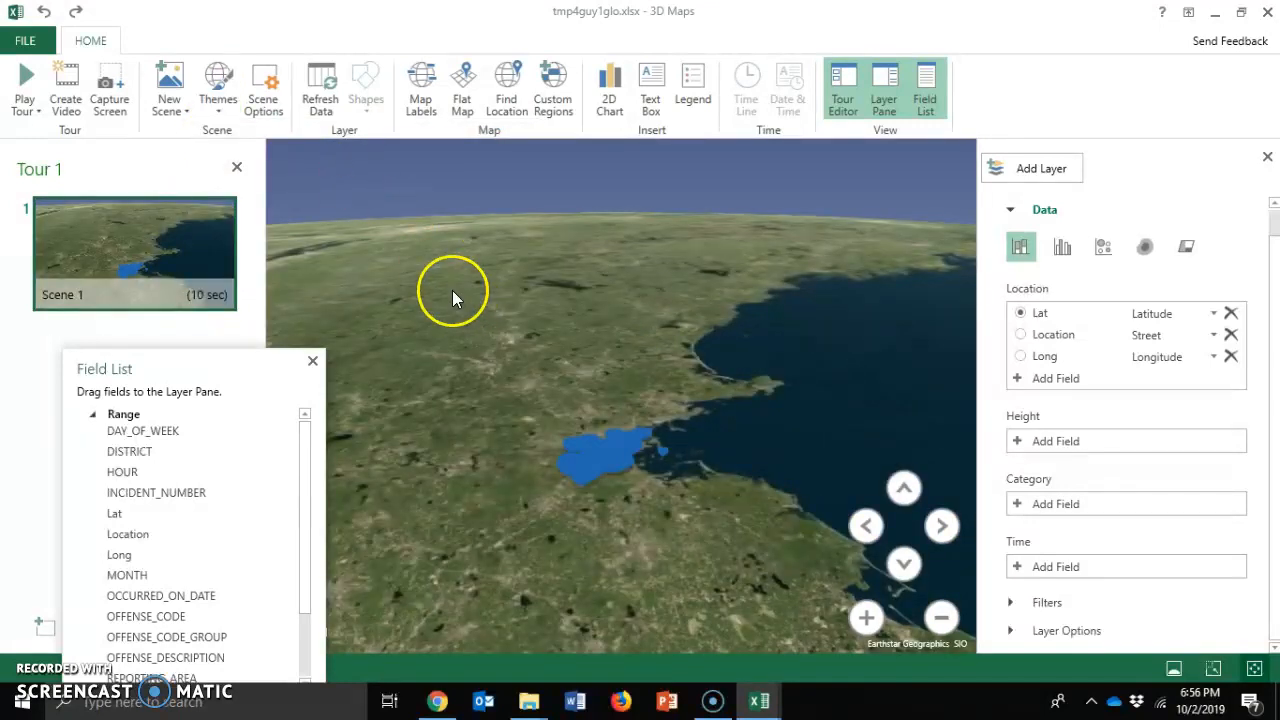
Step: Apply the black map theme with grey roads and the multicolored palette, and shift the map so Boston is more central
{"action": "left_click", "coordinate": [225, 115]}
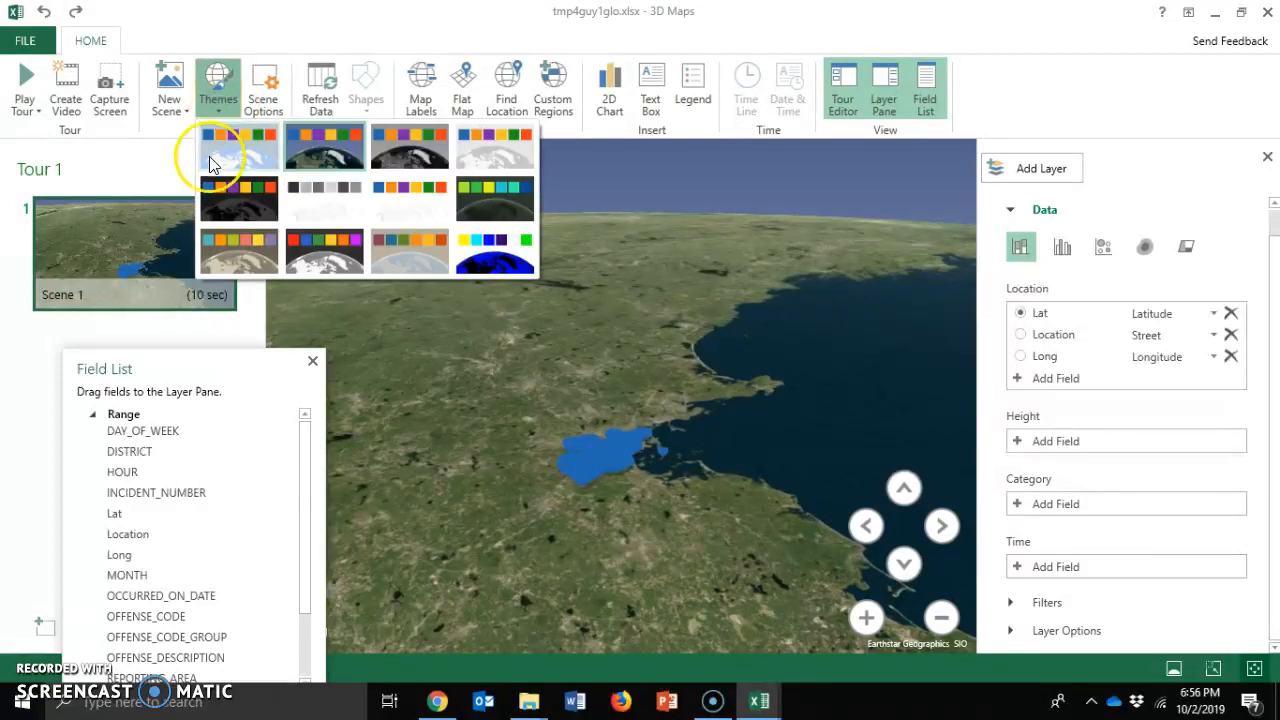
{"action": "left_click", "coordinate": [216, 206]}
{"action": "left_click", "coordinate": [351, 222]}
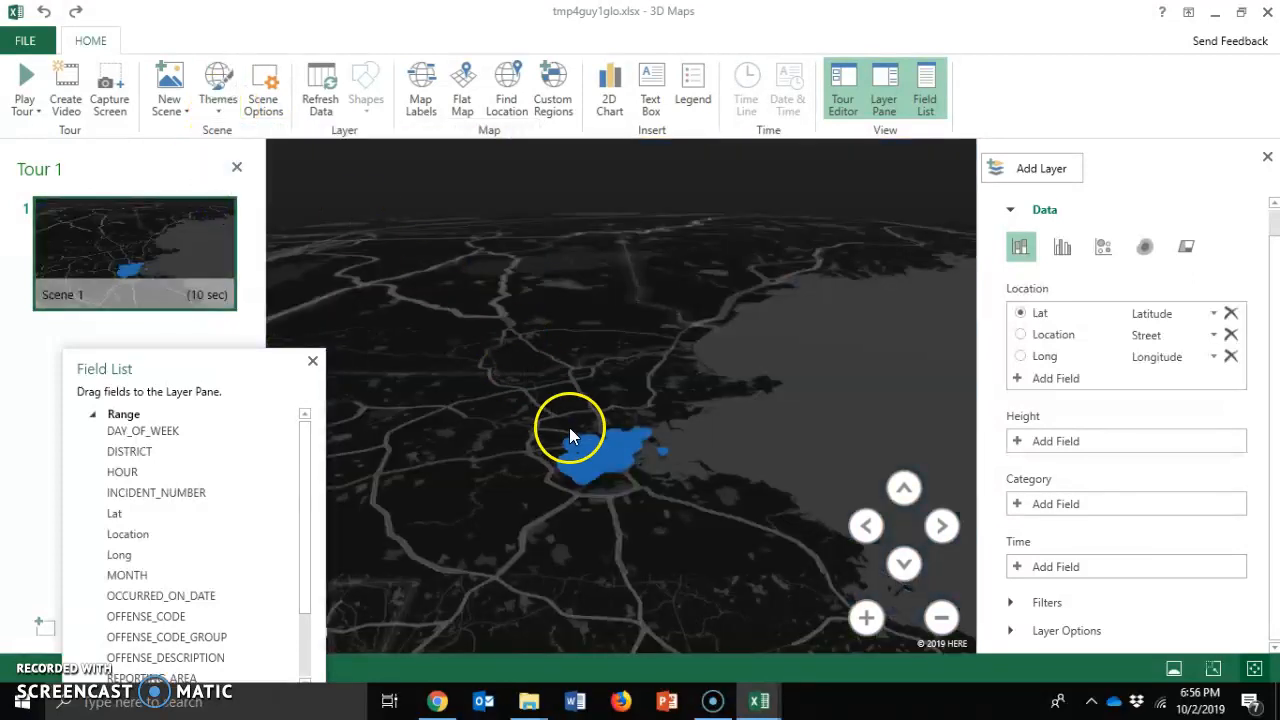
{"action": "mouse_move", "coordinate": [557, 374]}
{"action": "left_mouse_down"}
{"action": "mouse_move", "coordinate": [677, 400]}
{"action": "mouse_move", "coordinate": [614, 356]}
{"action": "mouse_move", "coordinate": [517, 363]}
{"action": "mouse_move", "coordinate": [575, 372]}
{"action": "left_mouse_up"}
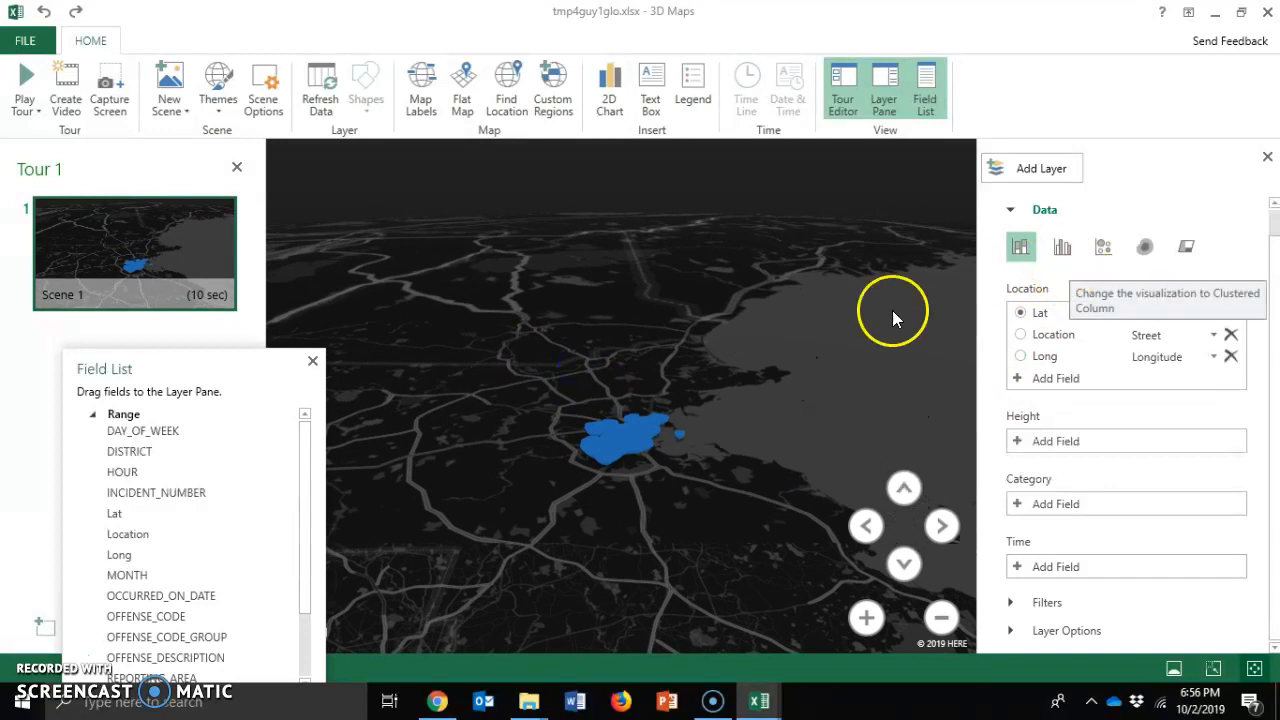
Step: Move the Field List completely clear of the map and zoom in on the plotted Boston incidents
{"action": "left_click_drag", "start_coordinate": [234, 366], "coordinate": [146, 328]}
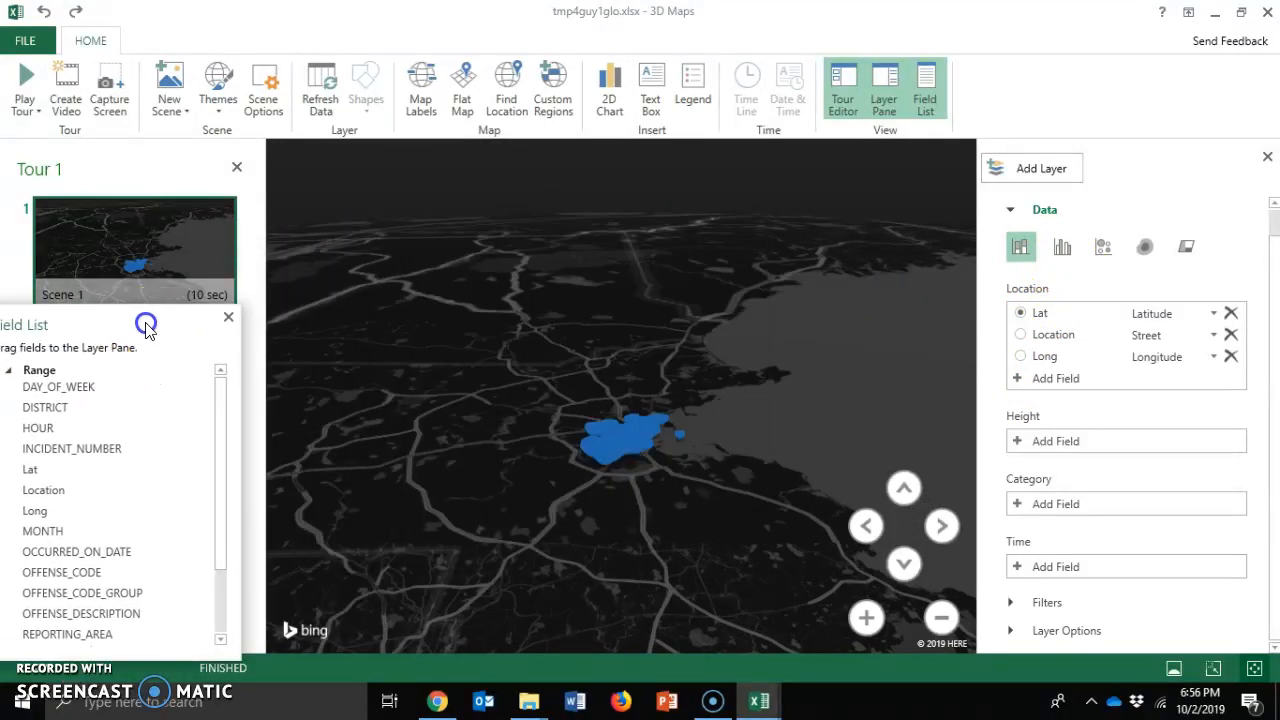
{"action": "left_click", "coordinate": [864, 628]}
{"action": "left_click_drag", "start_coordinate": [667, 547], "coordinate": [603, 429]}
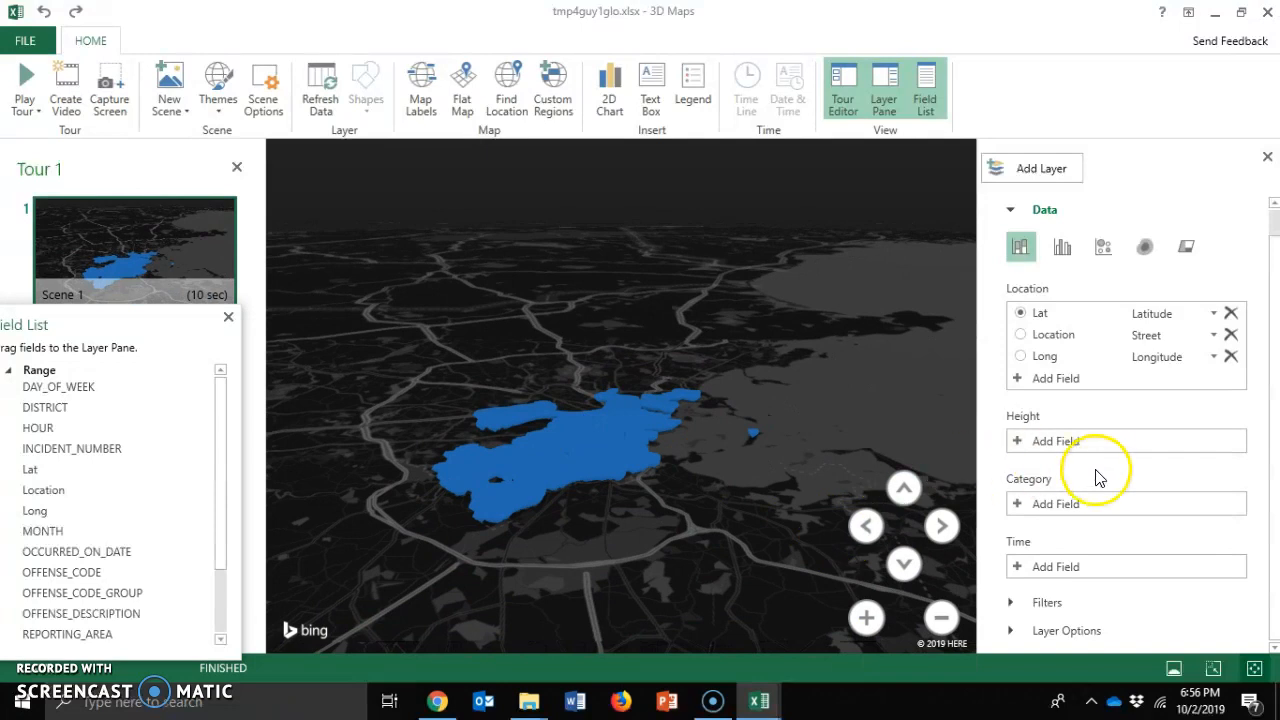
Step: Add OFFENSE_DESCRIPTION as the category of the stacked column layer
{"action": "left_click", "coordinate": [1020, 510]}
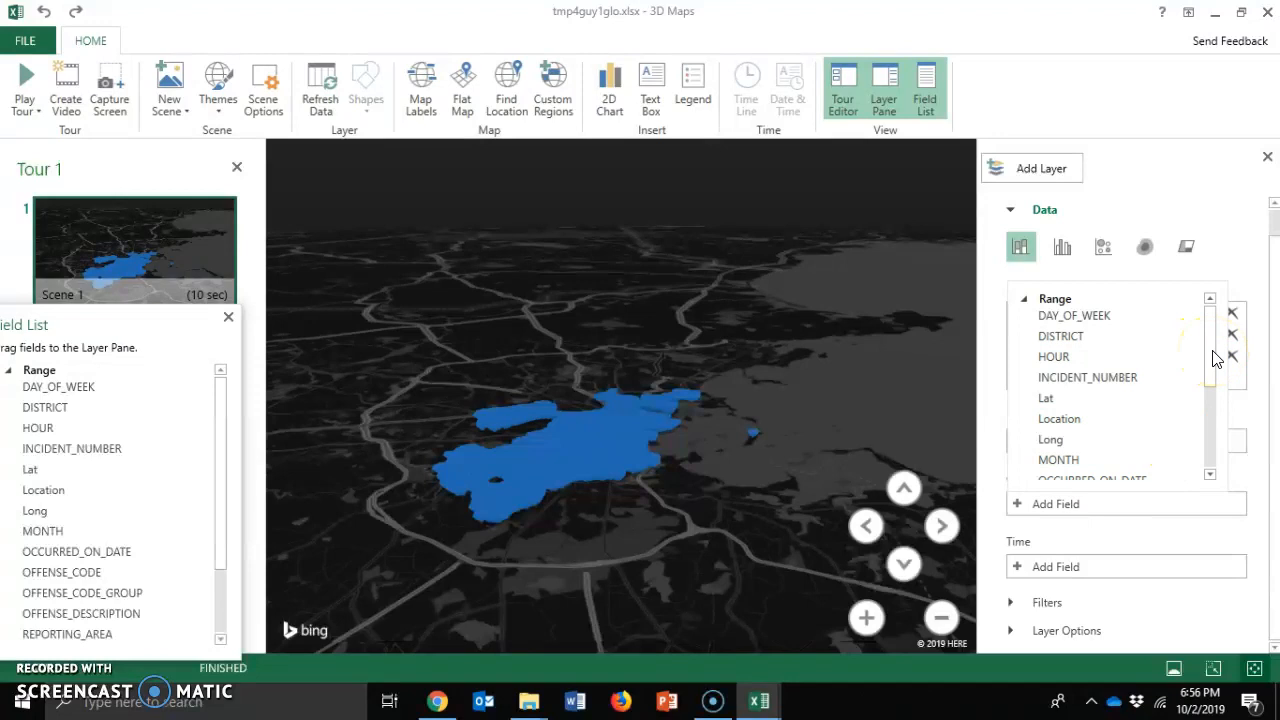
{"action": "left_click_drag", "start_coordinate": [1211, 352], "coordinate": [1203, 398]}
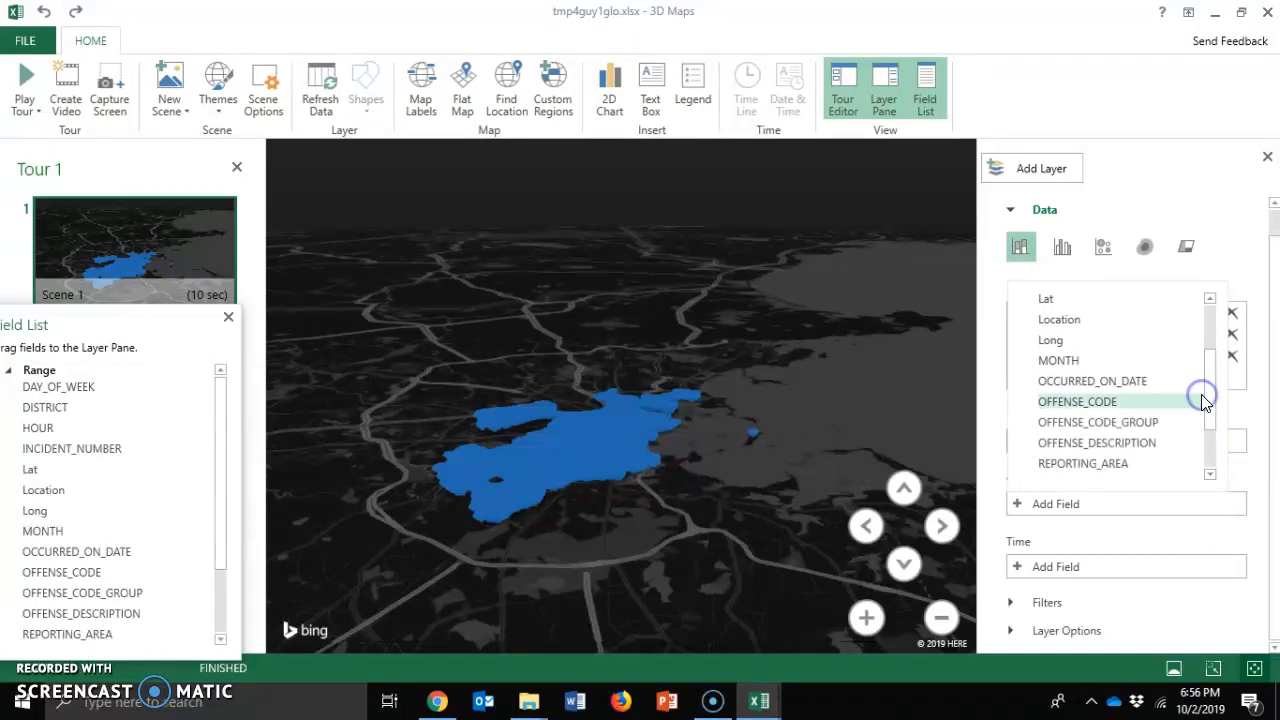
{"action": "left_click", "coordinate": [1098, 443]}
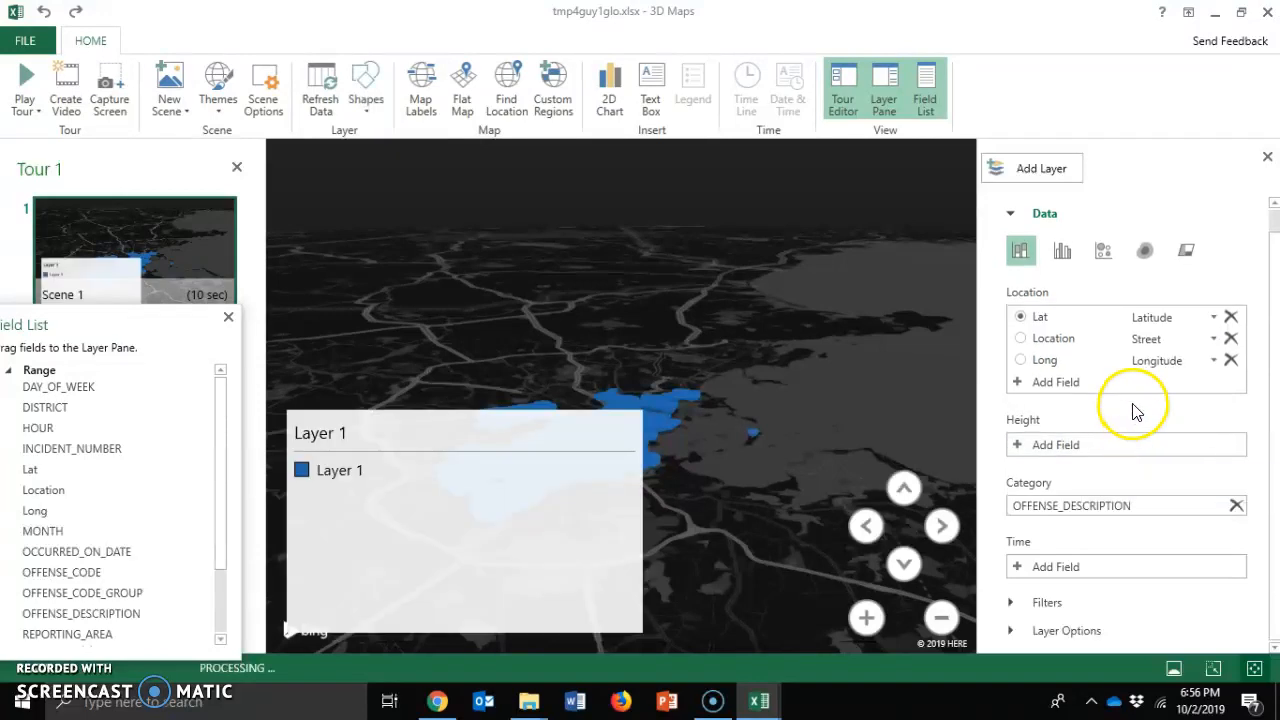
Step: Move the Layer 1 legend to the map's upper-right corner, clear of most columns, and zoom in on the columns
{"action": "left_click", "coordinate": [530, 448]}
{"action": "left_click_drag", "start_coordinate": [530, 448], "coordinate": [737, 129]}
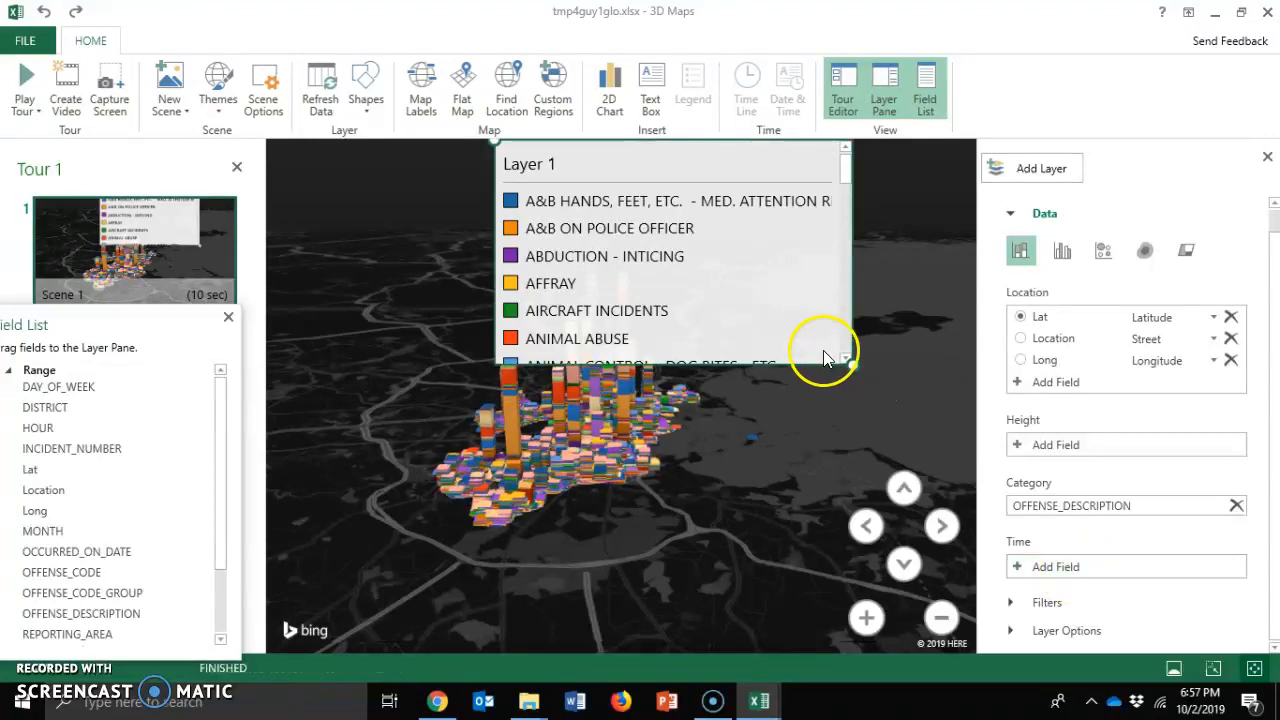
{"action": "left_click_drag", "start_coordinate": [751, 151], "coordinate": [905, 117]}
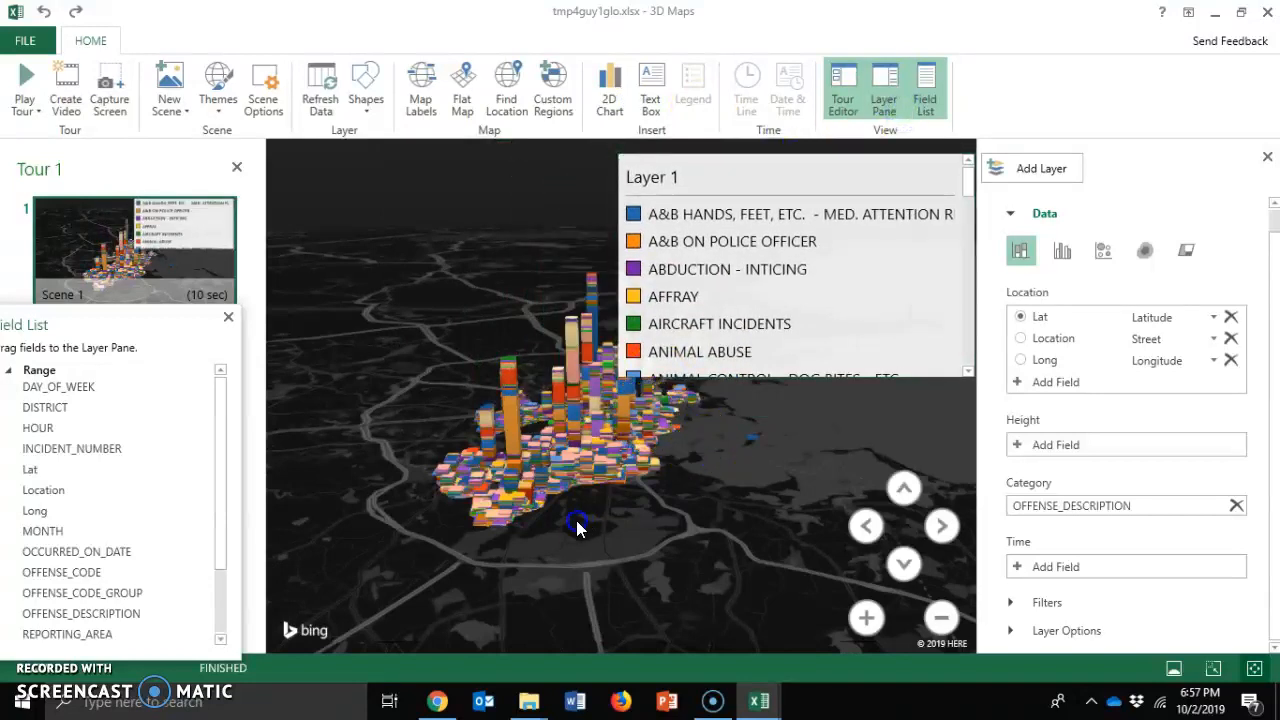
{"action": "double_click", "coordinate": [647, 513]}
{"action": "double_click", "coordinate": [592, 527]}
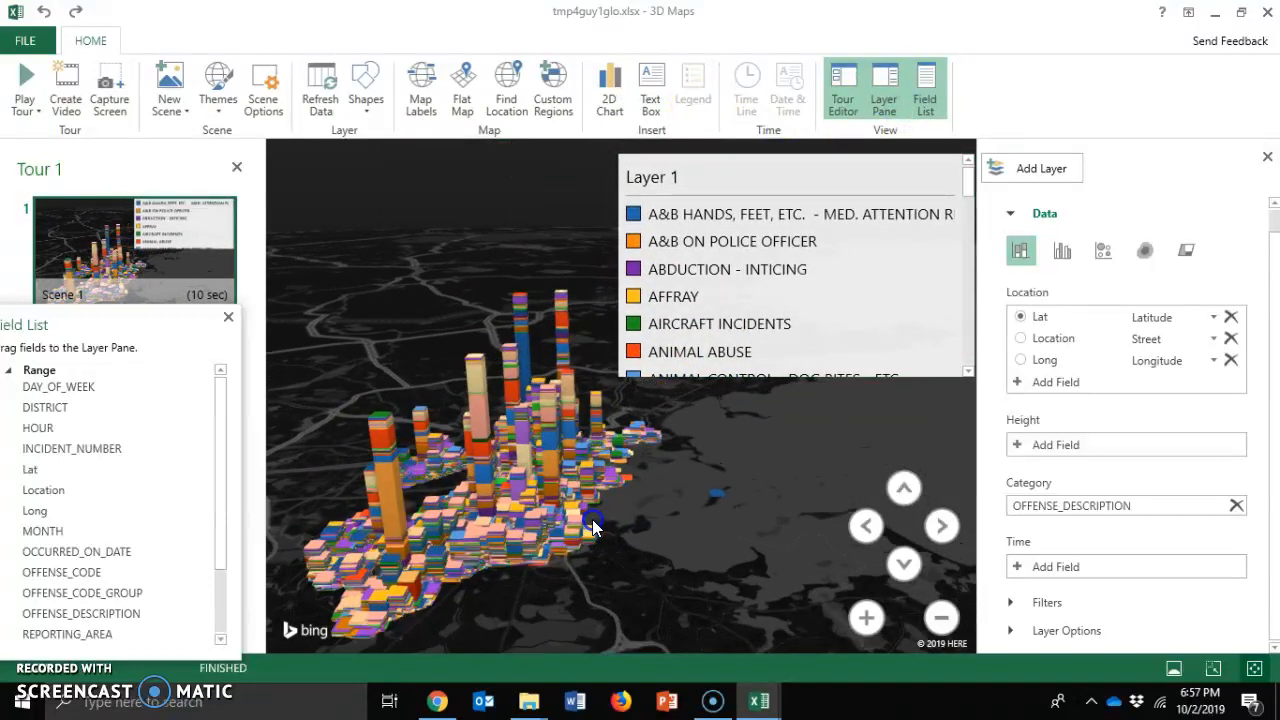
Step: Examine the offense descriptions and their colors throughout the Layer 1 legend
{"action": "mouse_move", "coordinate": [802, 378]}
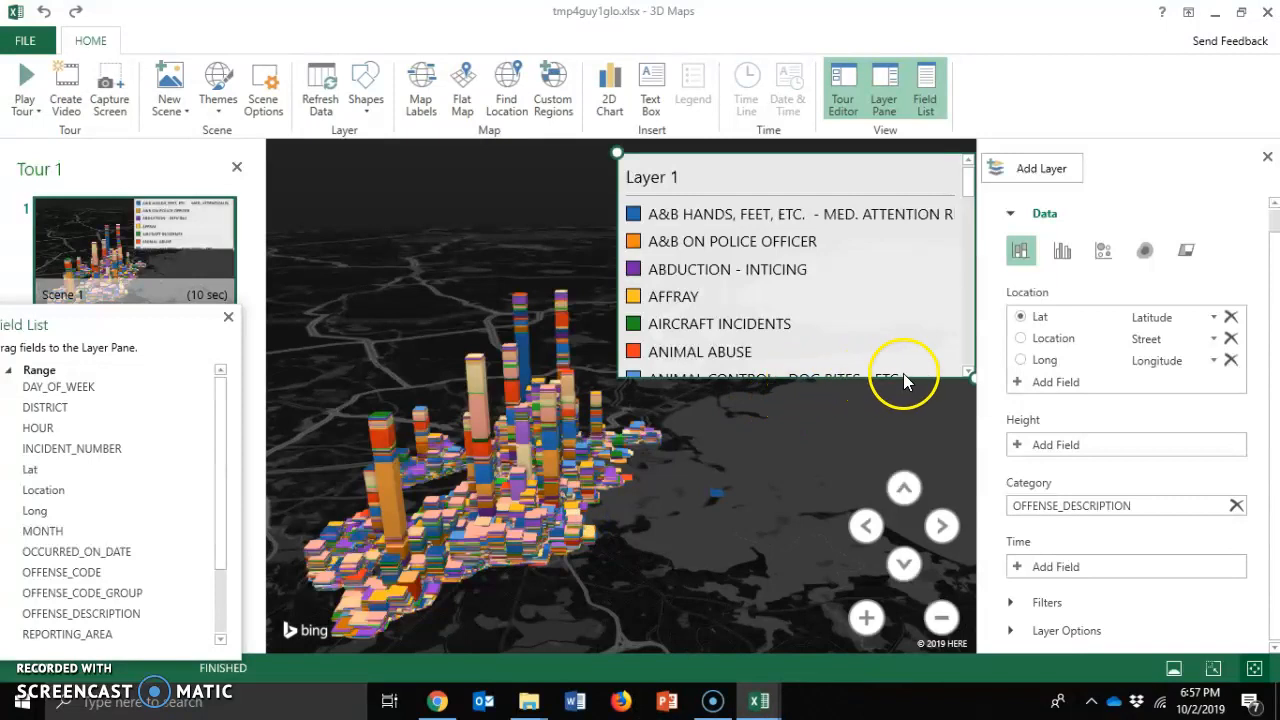
{"action": "left_click", "coordinate": [968, 369]}
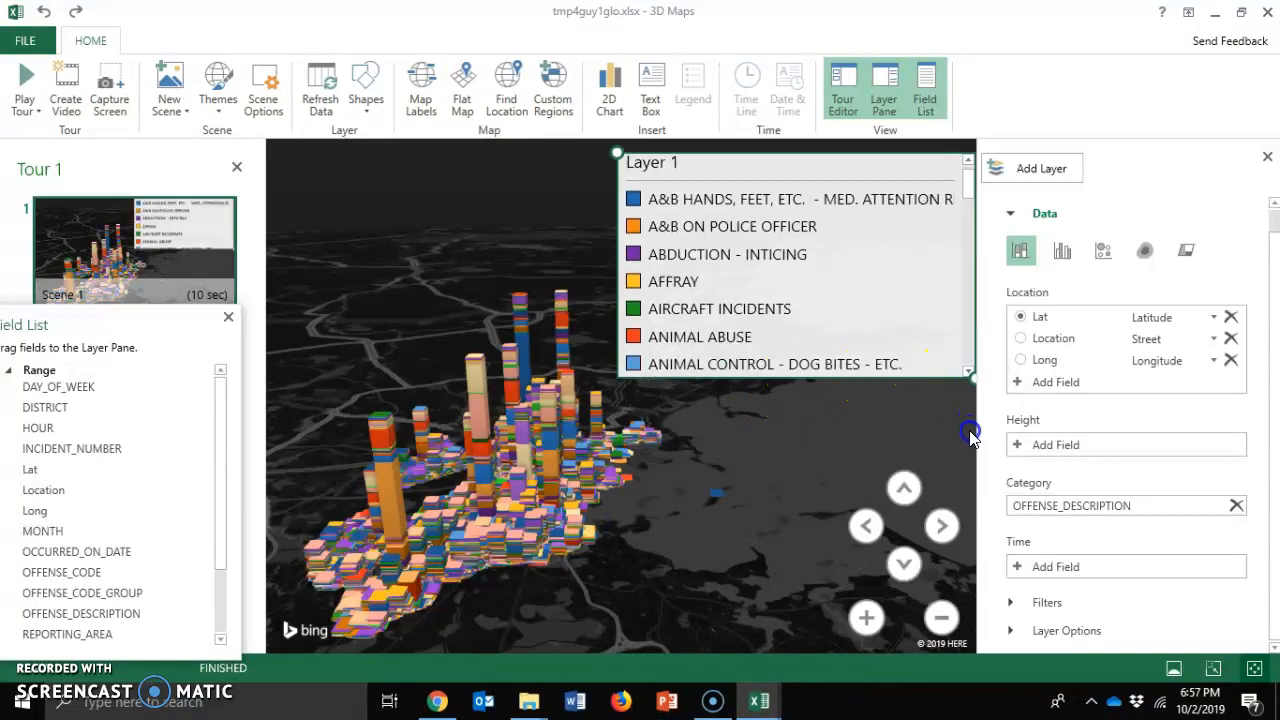
{"action": "scroll", "coordinate": [858, 280], "scroll_direction": "down", "scroll_amount": 10}
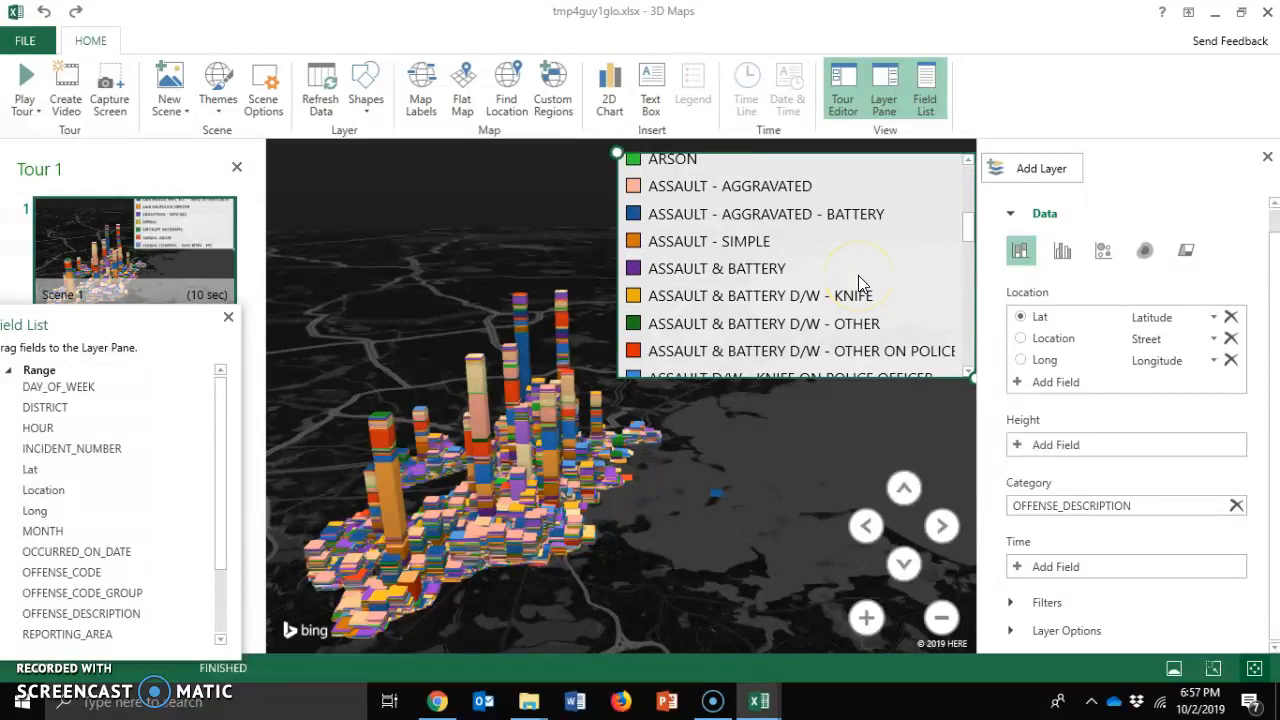
{"action": "scroll", "coordinate": [858, 280], "scroll_direction": "up", "scroll_amount": 10}
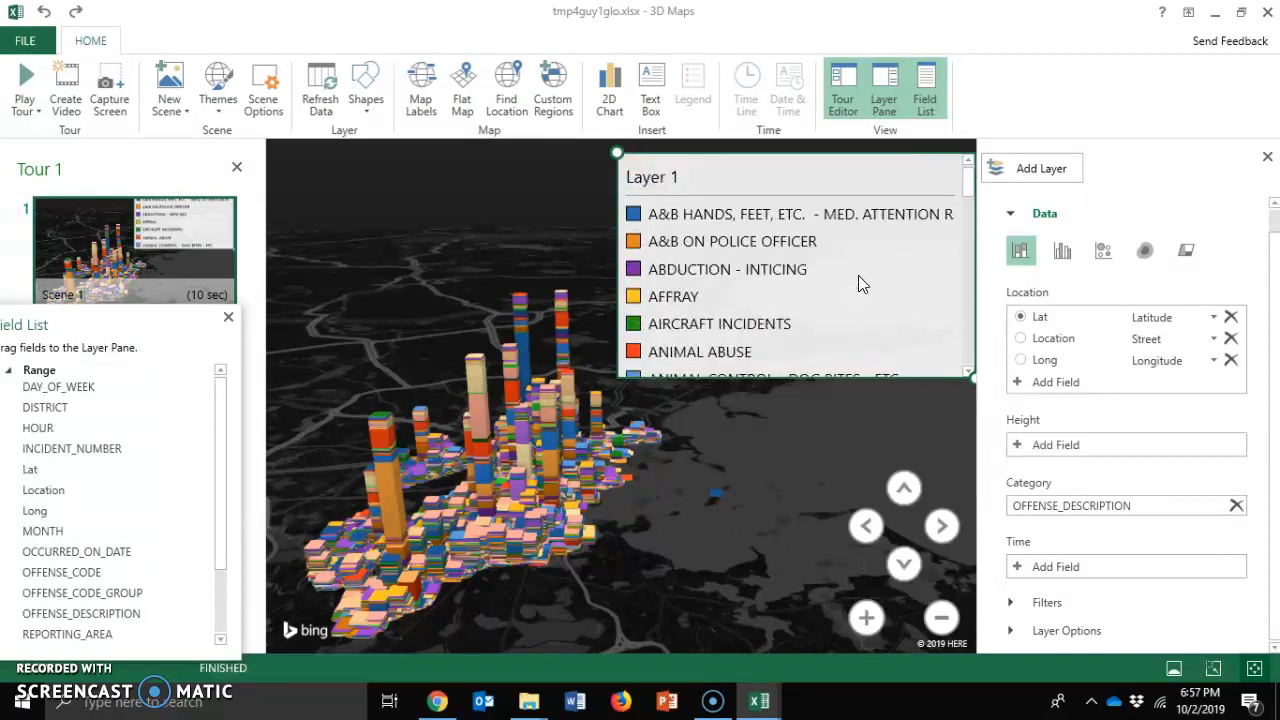
{"action": "scroll", "coordinate": [858, 284], "scroll_direction": "down", "scroll_amount": 1}
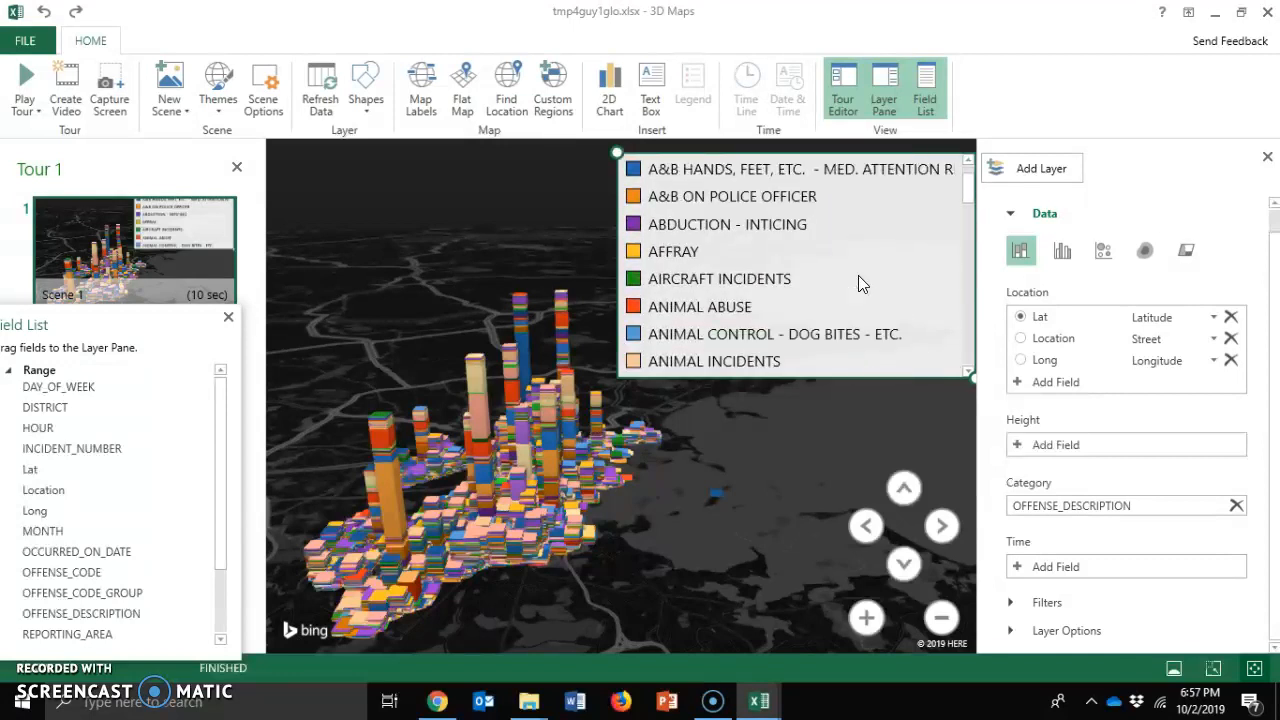
{"action": "scroll", "coordinate": [858, 283], "scroll_direction": "down", "scroll_amount": 3}
{"action": "scroll", "coordinate": [858, 283], "scroll_direction": "down", "scroll_amount": 3}
{"action": "scroll", "coordinate": [858, 283], "scroll_direction": "down", "scroll_amount": 5}
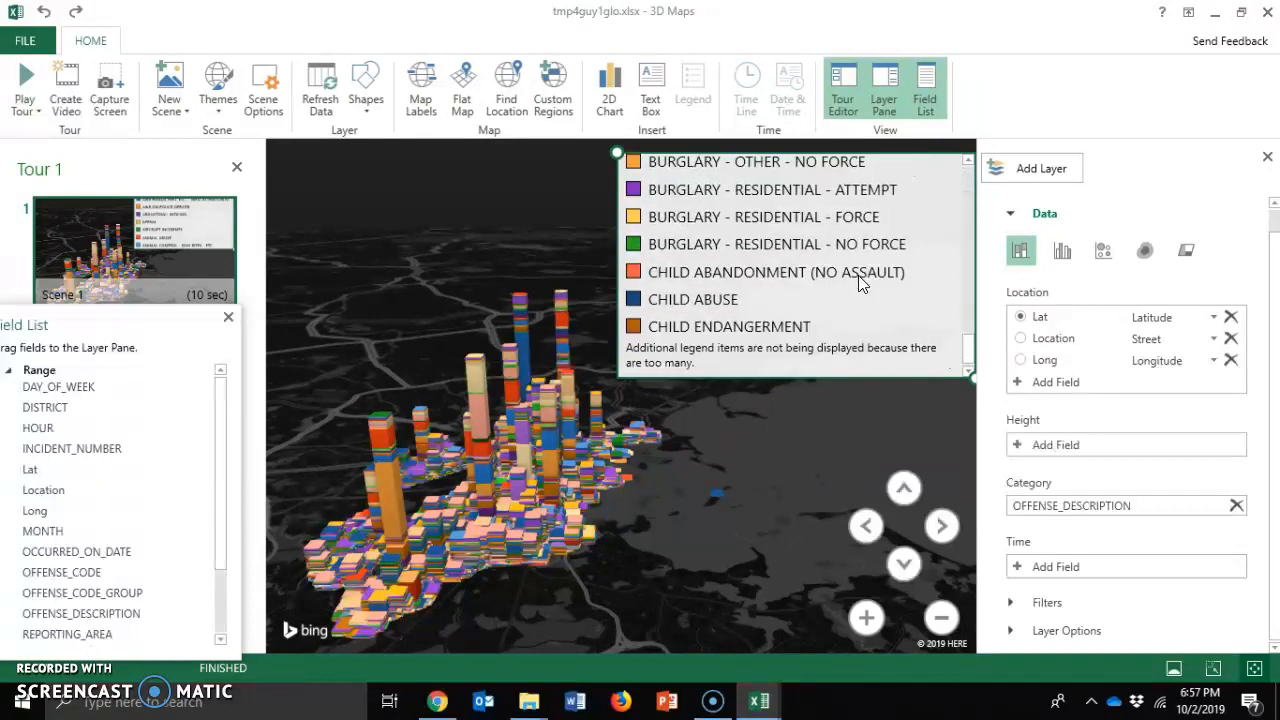
{"action": "scroll", "coordinate": [858, 284], "scroll_direction": "up", "scroll_amount": 4}
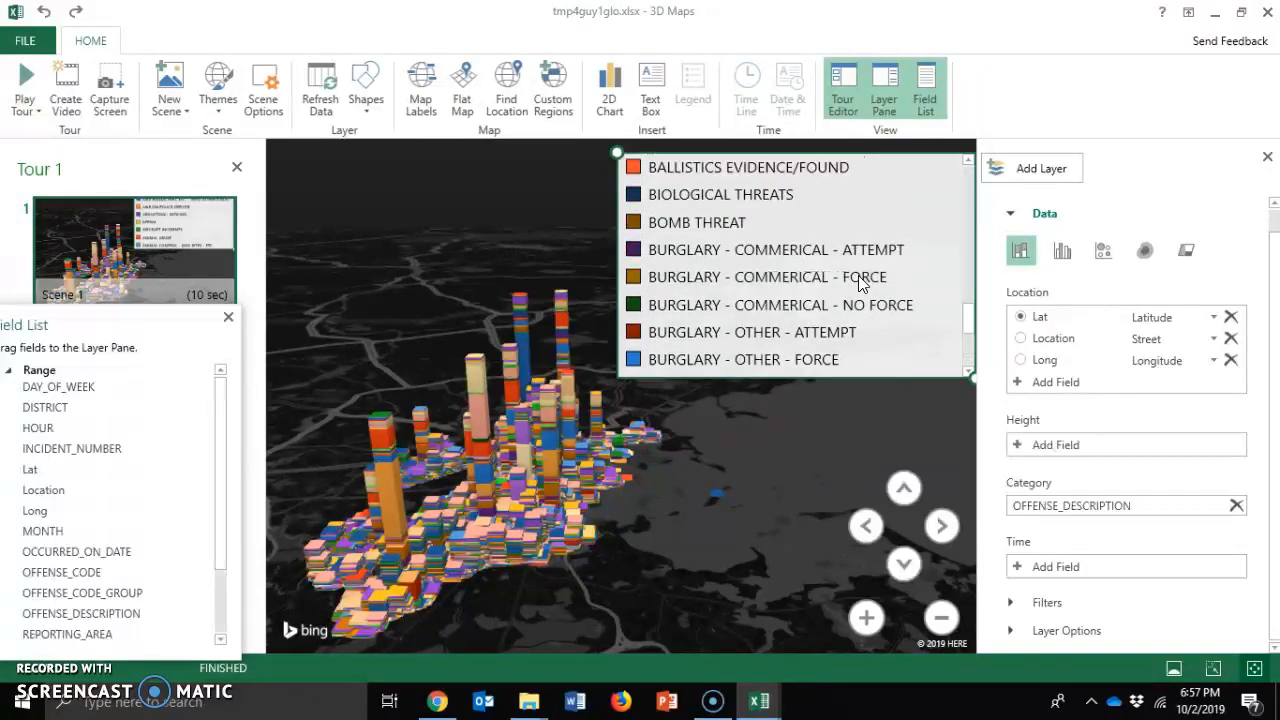
{"action": "scroll", "coordinate": [858, 284], "scroll_direction": "up", "scroll_amount": 6}
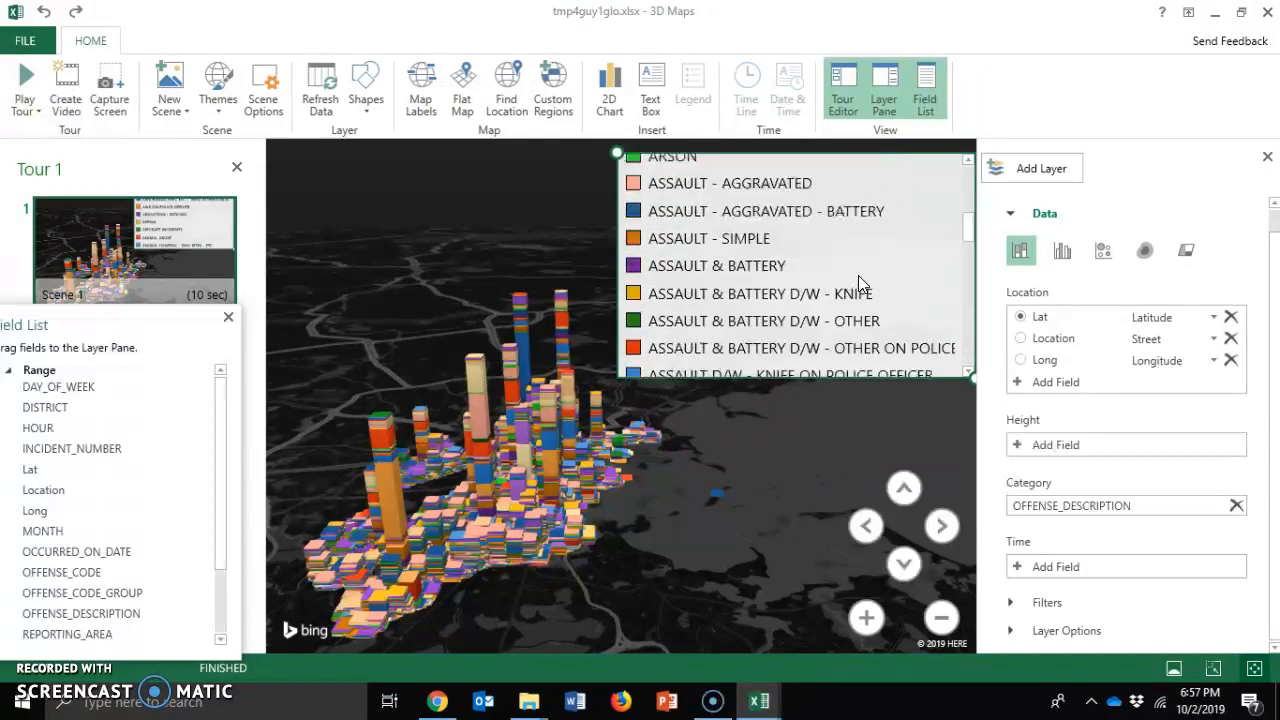
Step: Zoom in closer on the stacked columns over Boston and reposition the map to view the whole cluster
{"action": "left_click", "coordinate": [470, 440]}
{"action": "left_click_drag", "start_coordinate": [390, 402], "coordinate": [423, 404]}
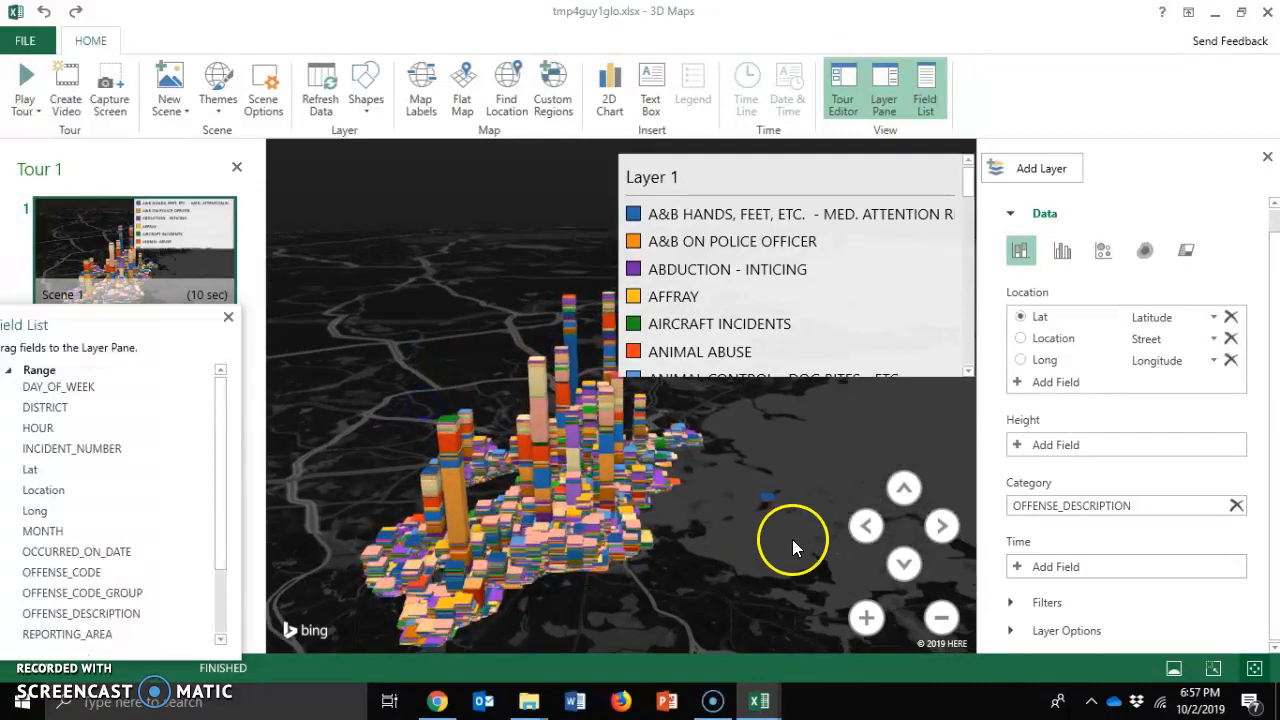
{"action": "left_click", "coordinate": [865, 617]}
{"action": "left_click", "coordinate": [865, 617]}
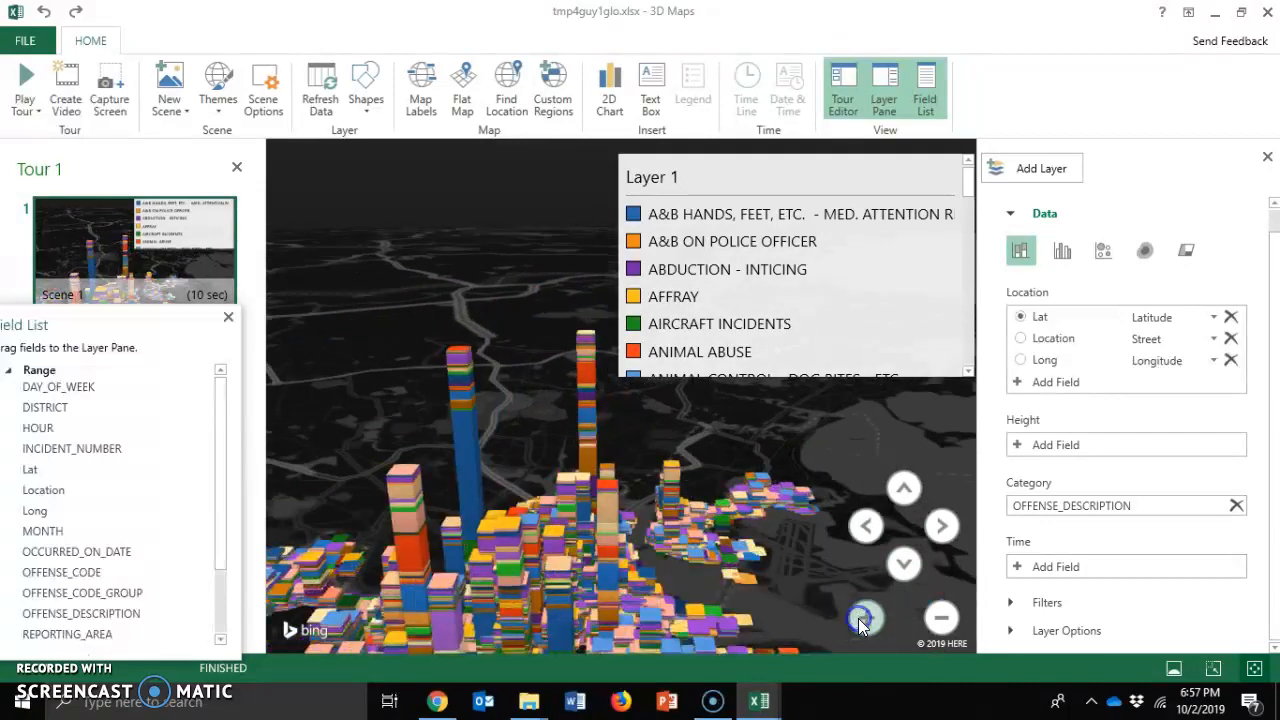
{"action": "left_click_drag", "start_coordinate": [719, 556], "coordinate": [662, 430]}
{"action": "left_click_drag", "start_coordinate": [685, 535], "coordinate": [823, 426]}
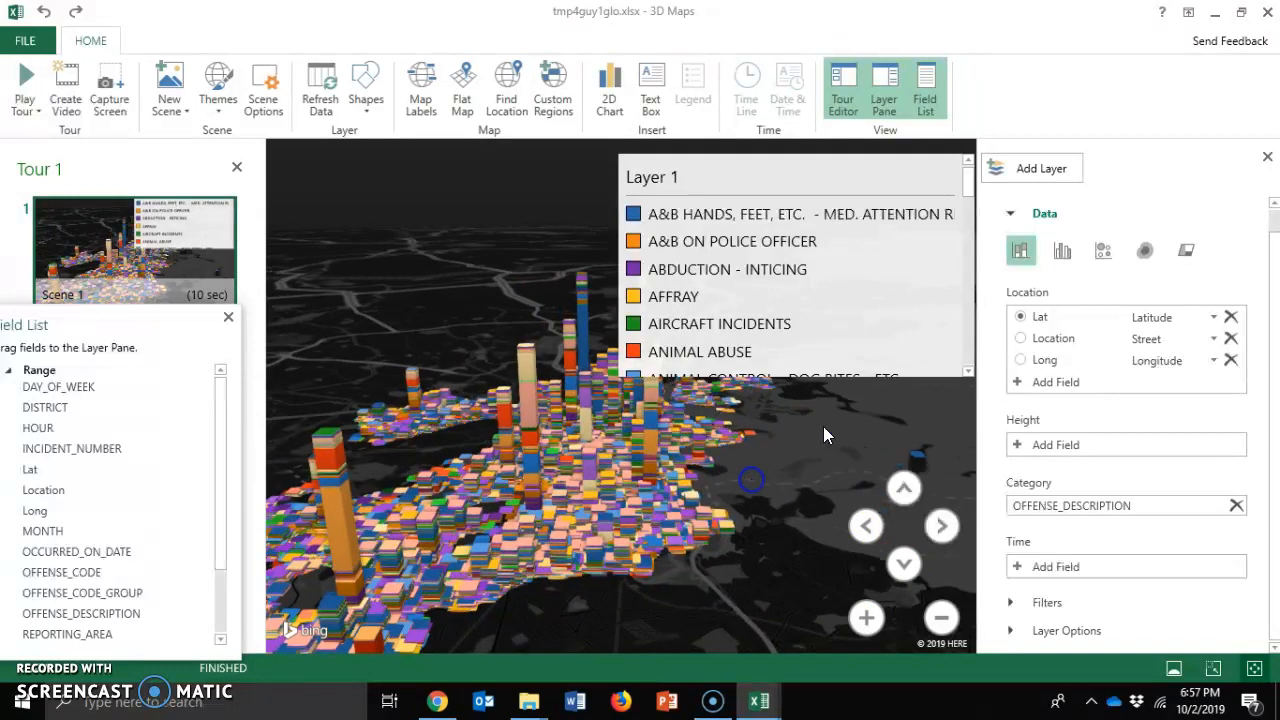
Step: Inspect the data cards of individual stacked column segments for their coordinates, offense description and count
{"action": "left_click", "coordinate": [1020, 251]}
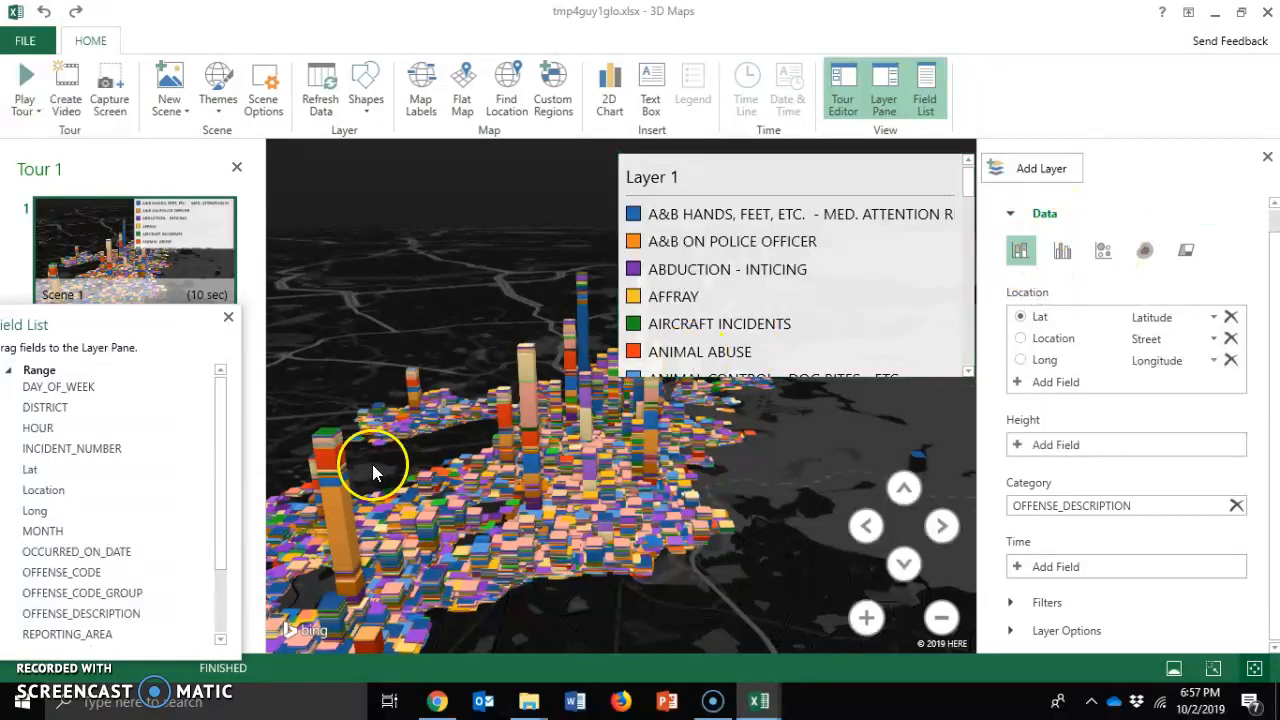
{"action": "mouse_move", "coordinate": [334, 517]}
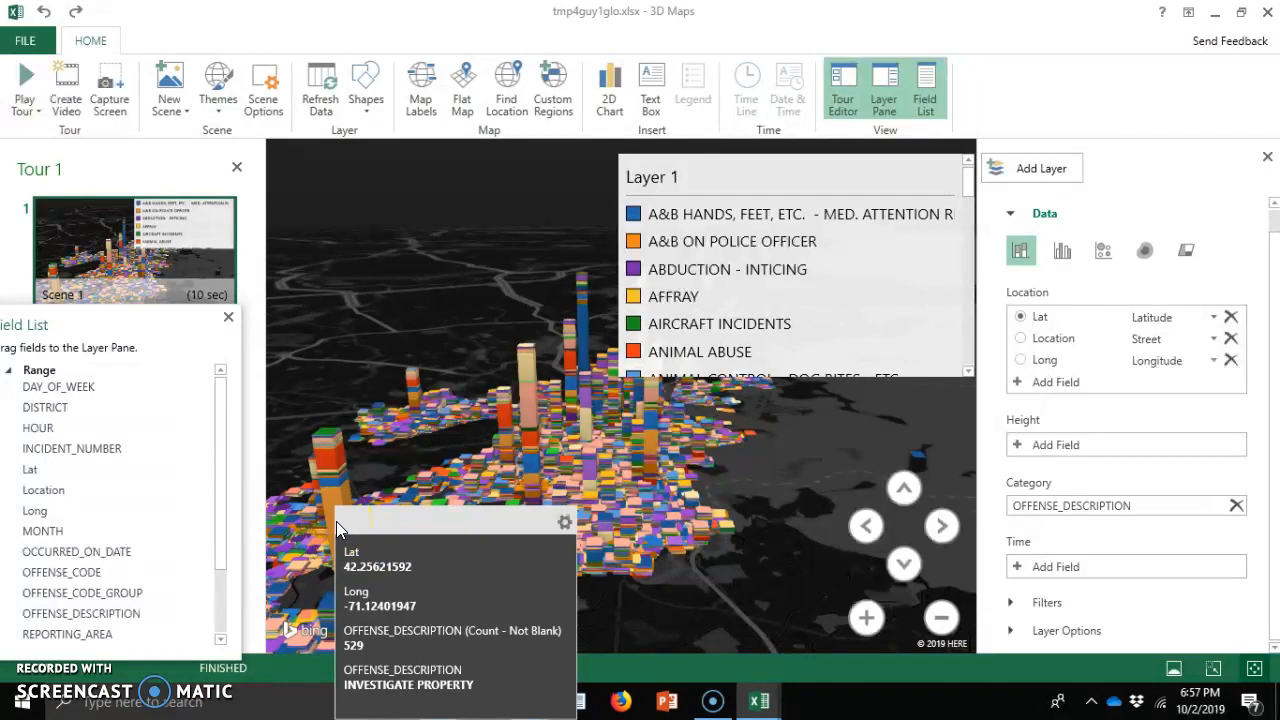
{"action": "left_click", "coordinate": [414, 382]}
{"action": "scroll", "coordinate": [492, 277], "scroll_direction": "down", "scroll_amount": 5}
{"action": "double_click", "coordinate": [492, 277]}
{"action": "left_click", "coordinate": [778, 531]}
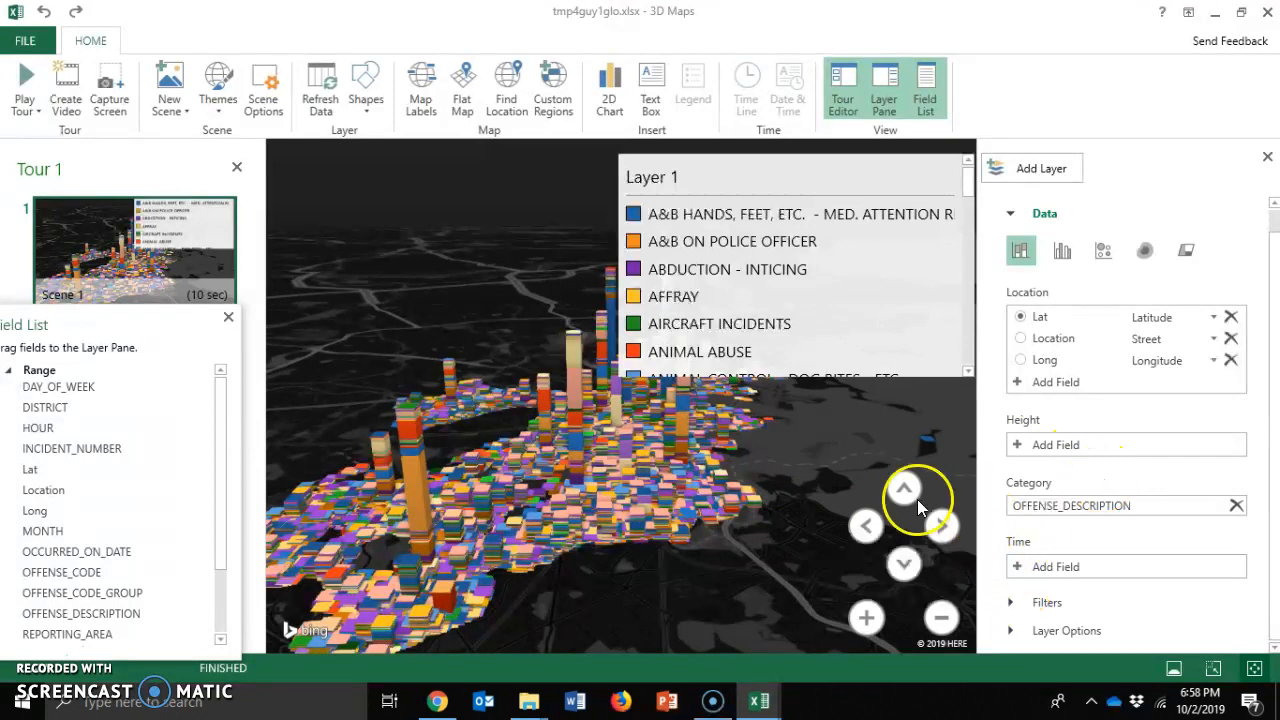
{"action": "mouse_move", "coordinate": [672, 563]}
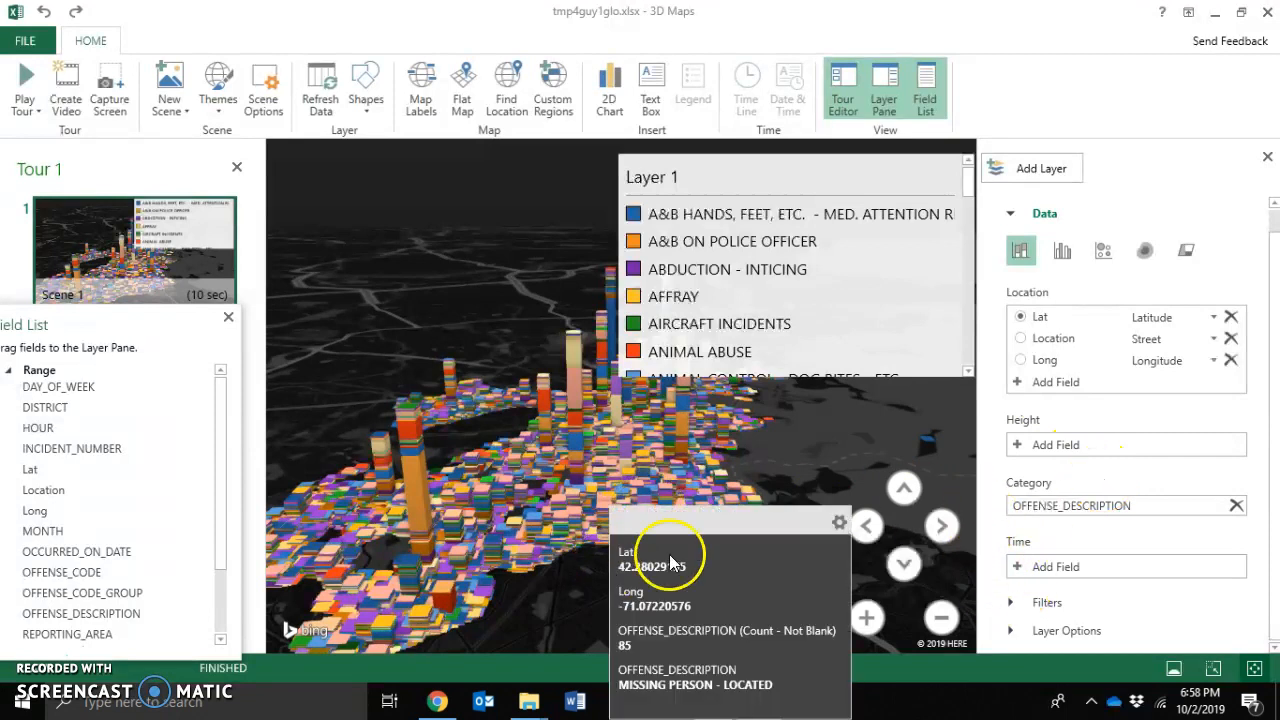
Step: Change the layer's visualization to Heat Map and add OFFENSE_DESCRIPTION as its value
{"action": "left_click", "coordinate": [1147, 252]}
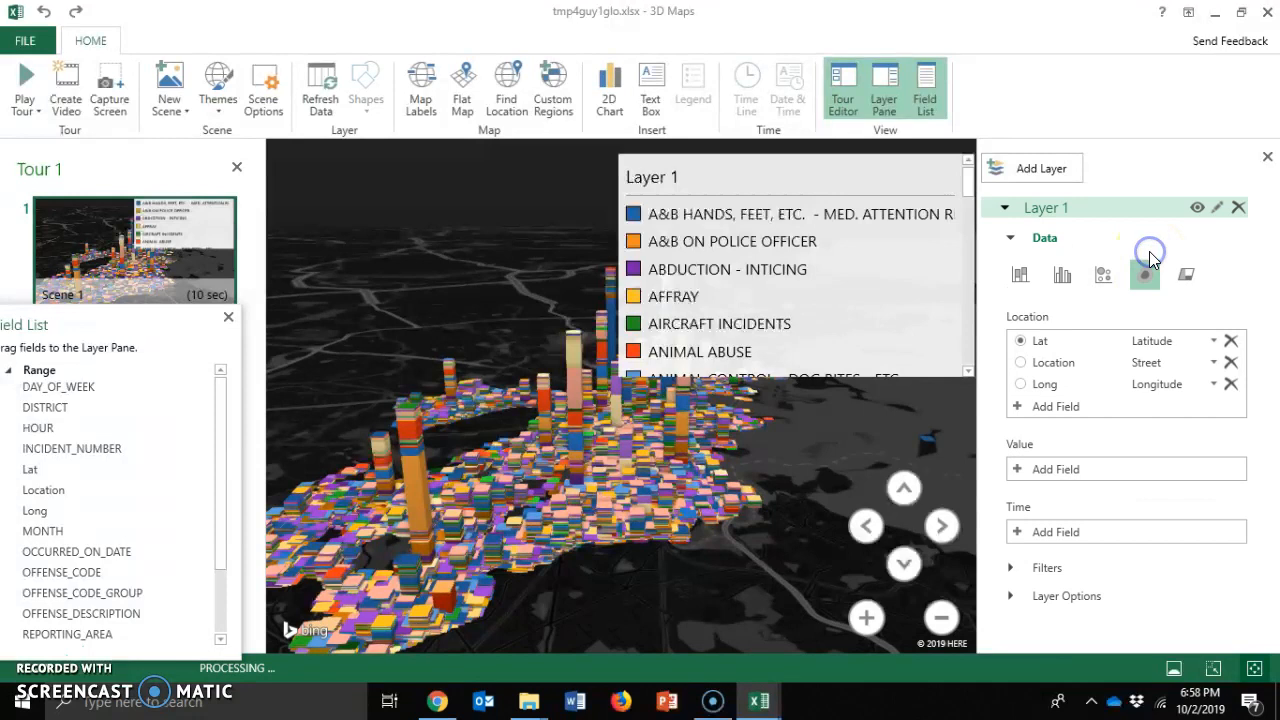
{"action": "left_click_drag", "start_coordinate": [599, 599], "coordinate": [648, 568]}
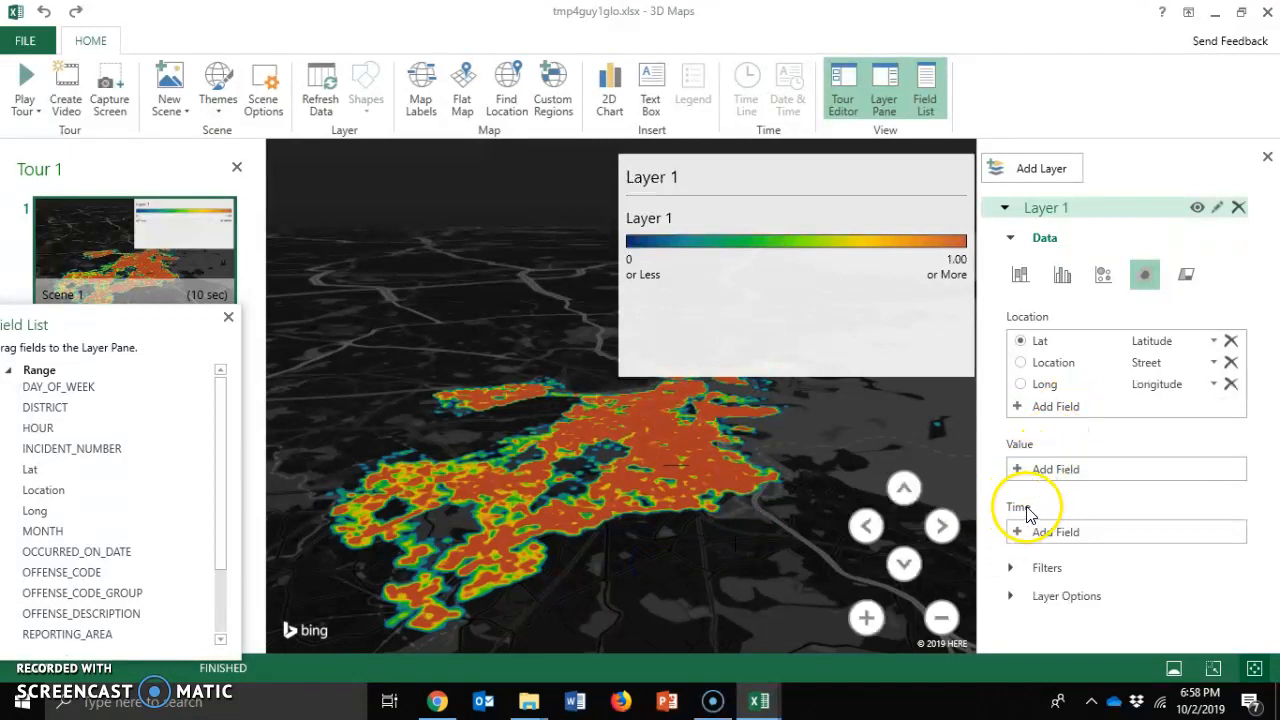
{"action": "left_click", "coordinate": [1009, 567]}
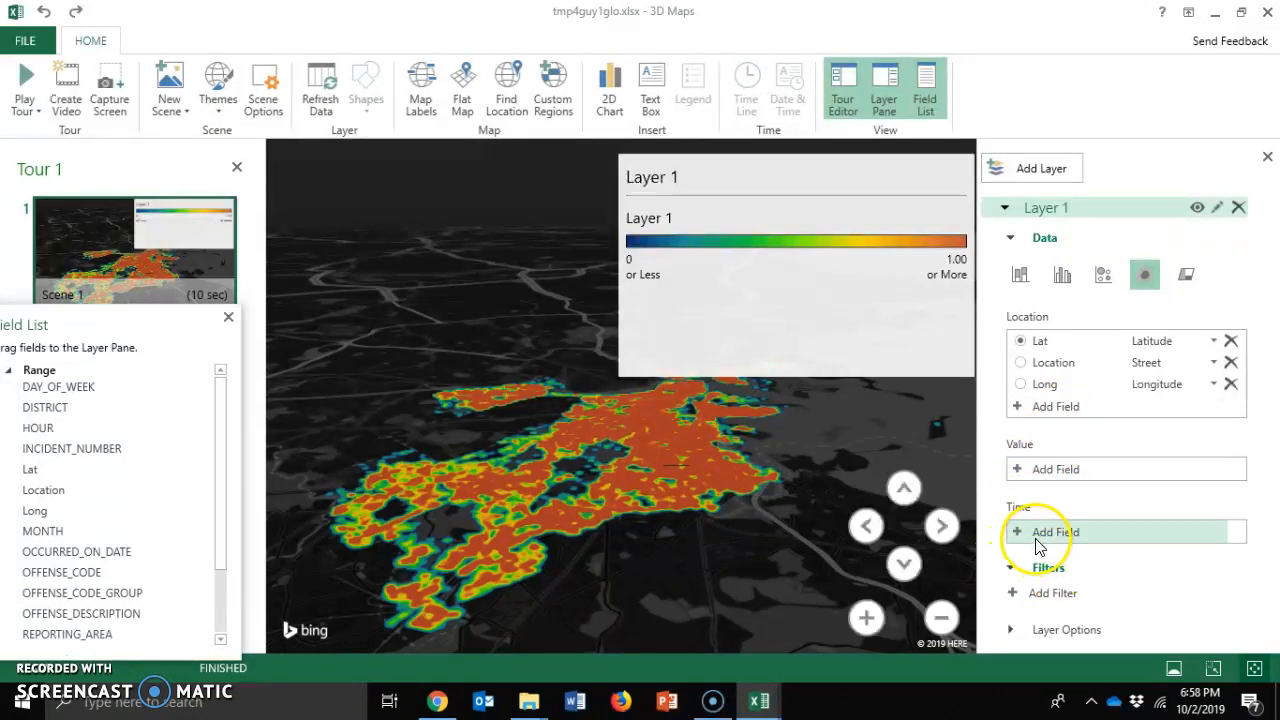
{"action": "left_click", "coordinate": [1017, 477]}
{"action": "left_click_drag", "start_coordinate": [1213, 534], "coordinate": [1208, 595]}
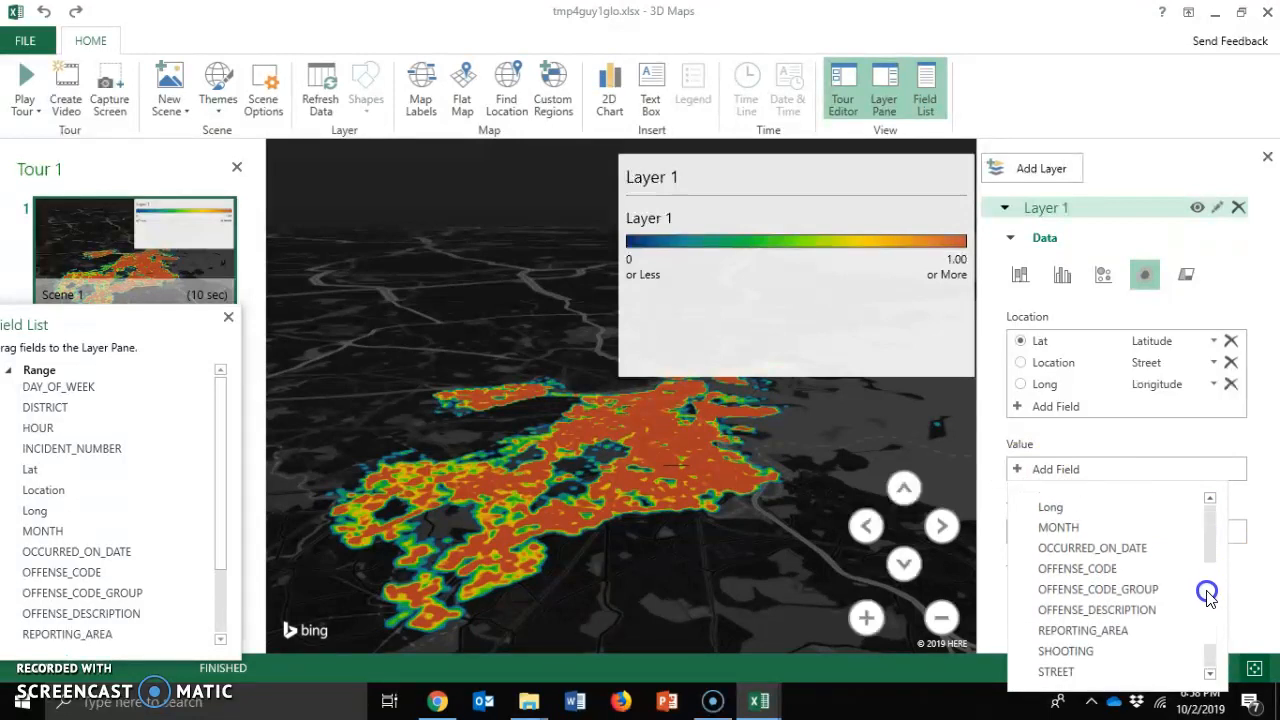
{"action": "left_click", "coordinate": [1145, 609]}
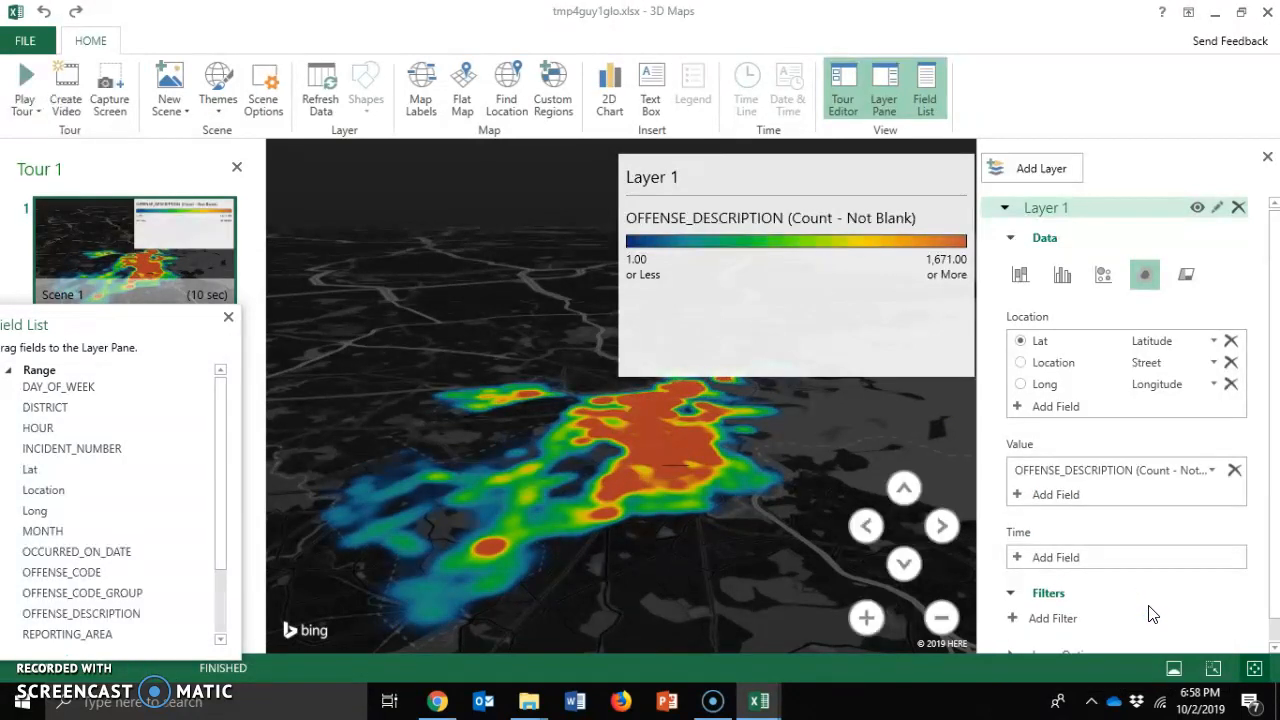
{"action": "left_click", "coordinate": [1018, 496]}
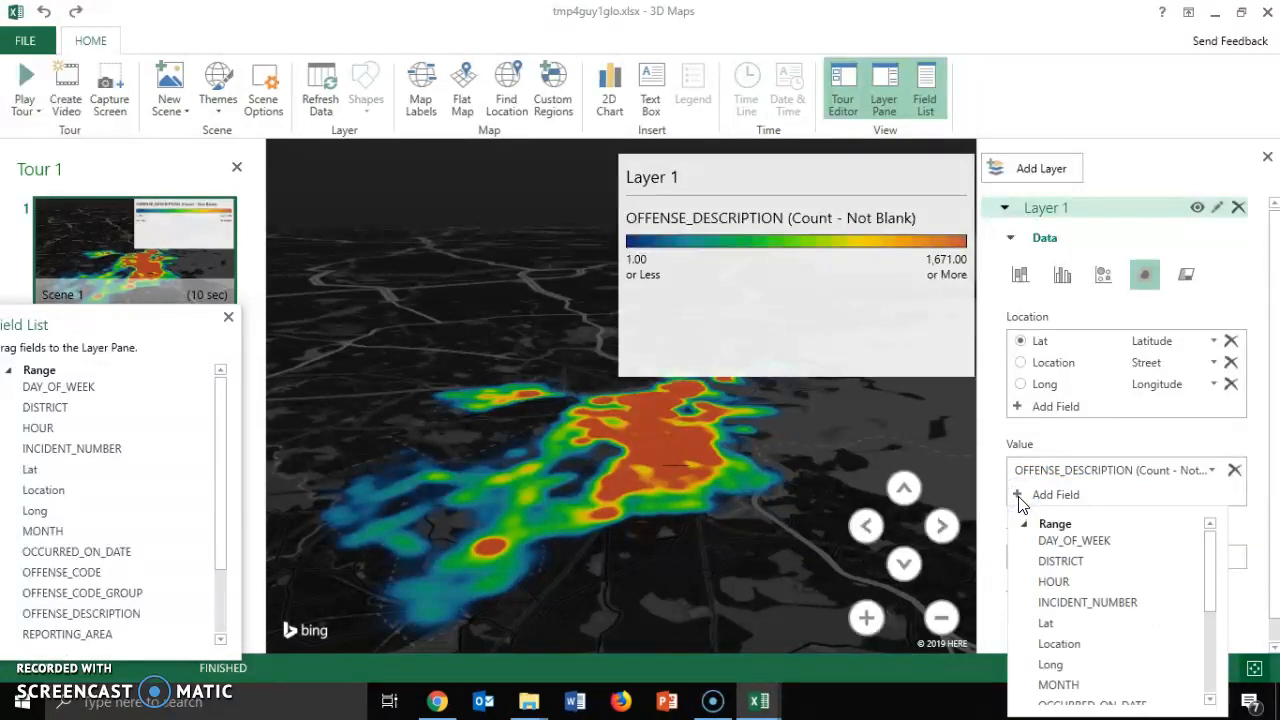
{"action": "left_click_drag", "start_coordinate": [1212, 578], "coordinate": [1217, 648]}
{"action": "left_click", "coordinate": [1250, 536]}
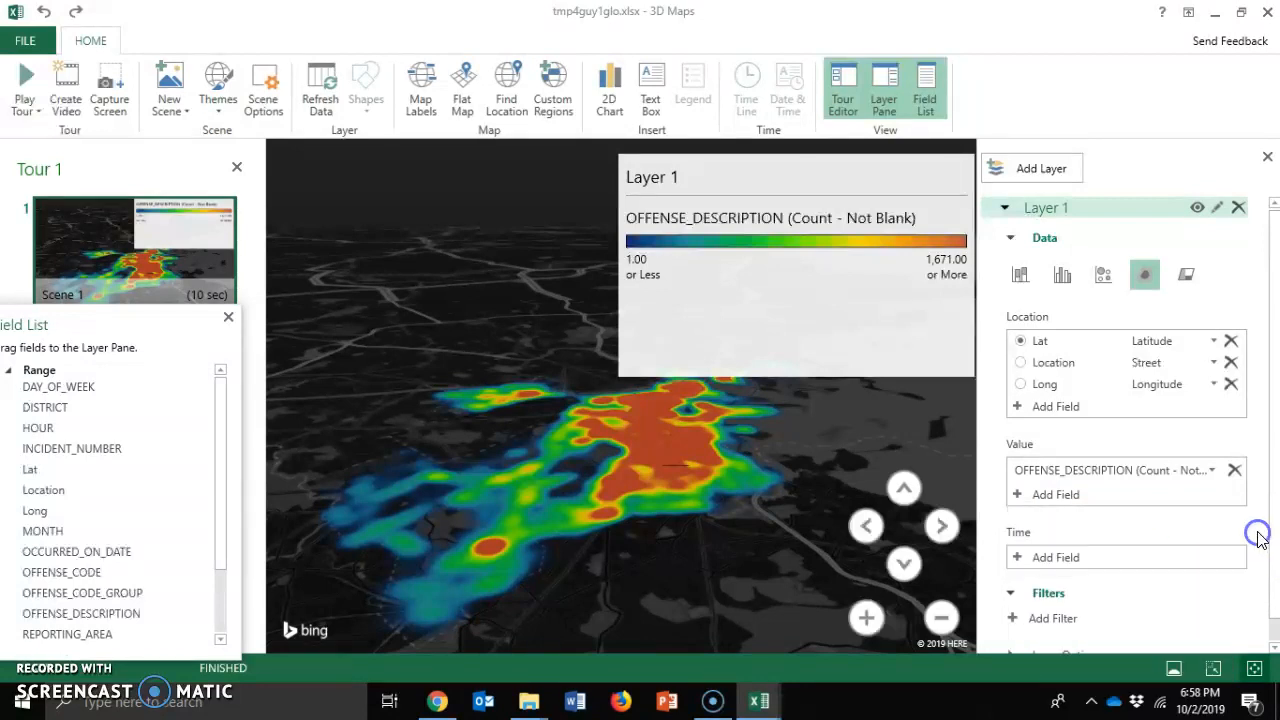
Step: Expand the layer options, try Average as the heat map's visual aggregation and set it back to Sum
{"action": "scroll", "coordinate": [1230, 558], "scroll_direction": "down", "scroll_amount": 1}
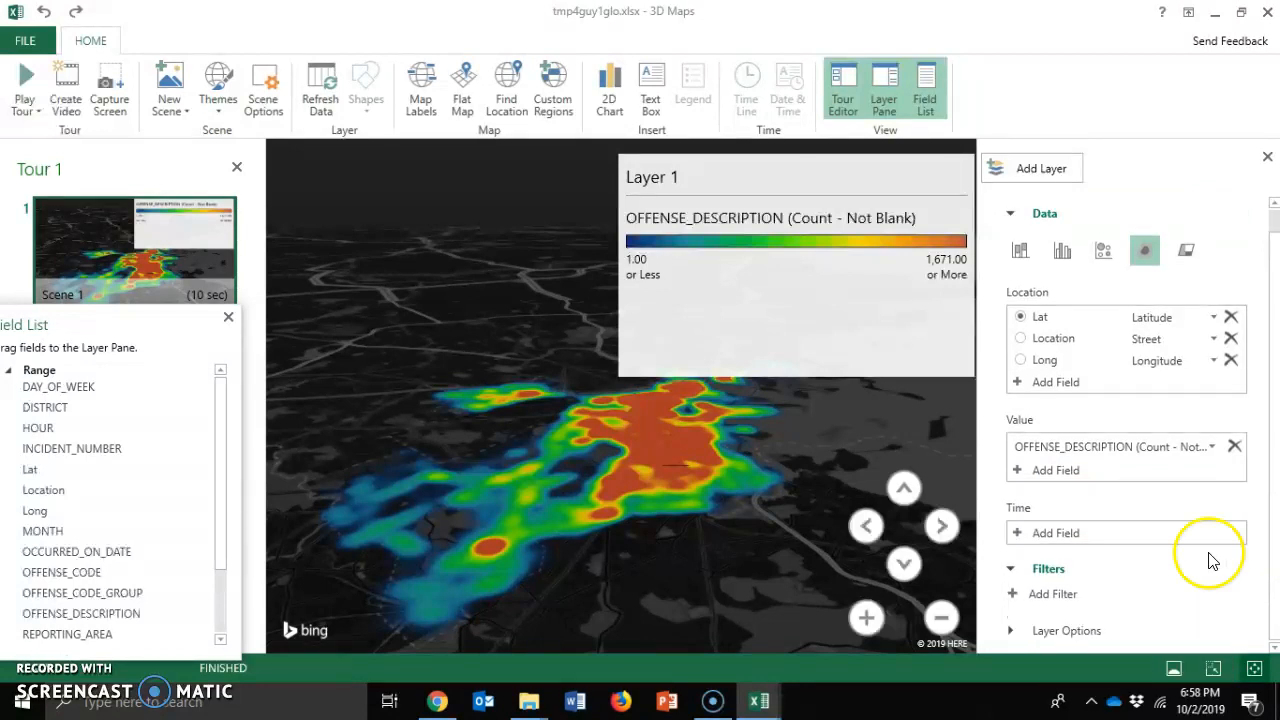
{"action": "left_click", "coordinate": [1011, 630]}
{"action": "scroll", "coordinate": [1097, 582], "scroll_direction": "down", "scroll_amount": 5}
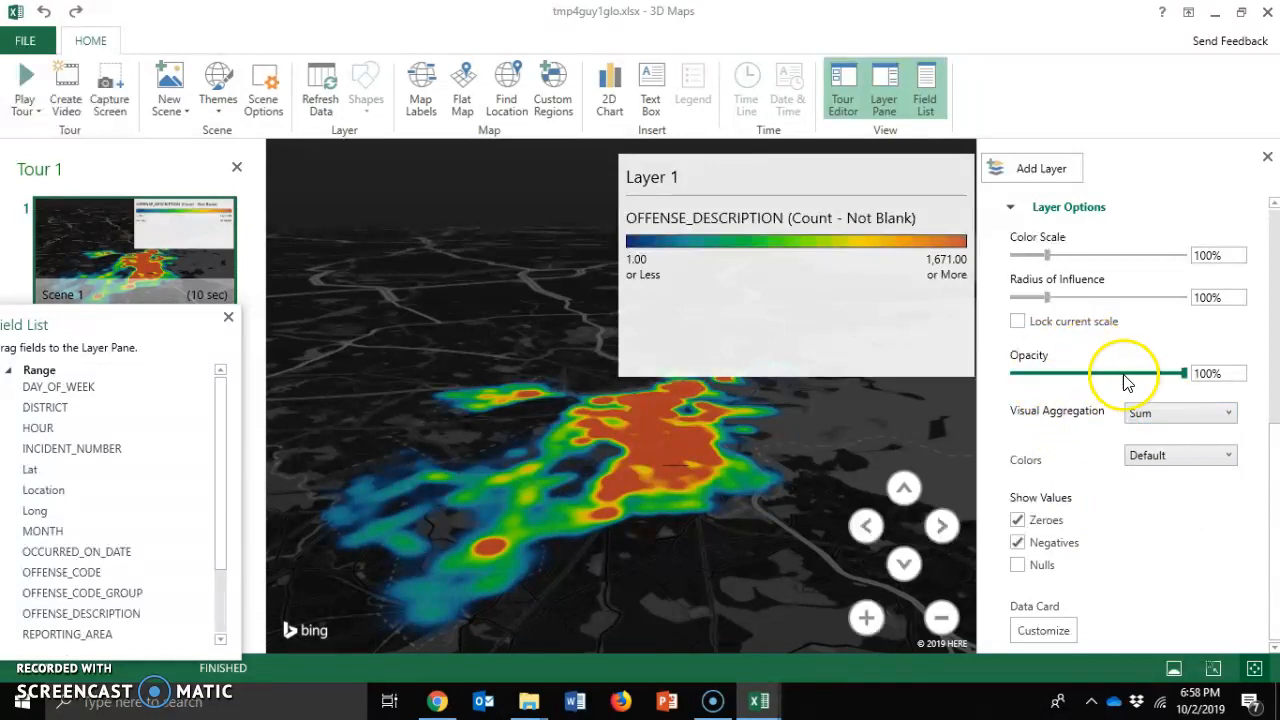
{"action": "left_click", "coordinate": [1172, 413]}
{"action": "left_click", "coordinate": [1151, 455]}
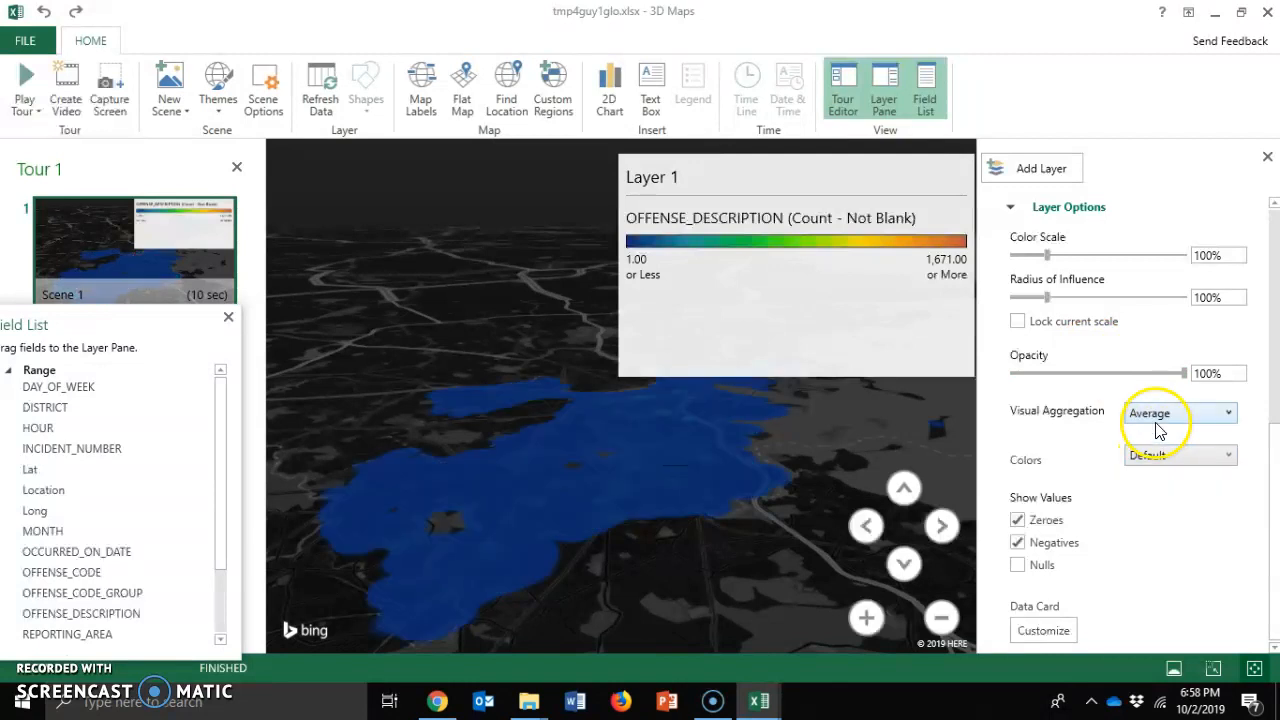
{"action": "left_click", "coordinate": [1153, 415]}
{"action": "left_click", "coordinate": [1157, 431]}
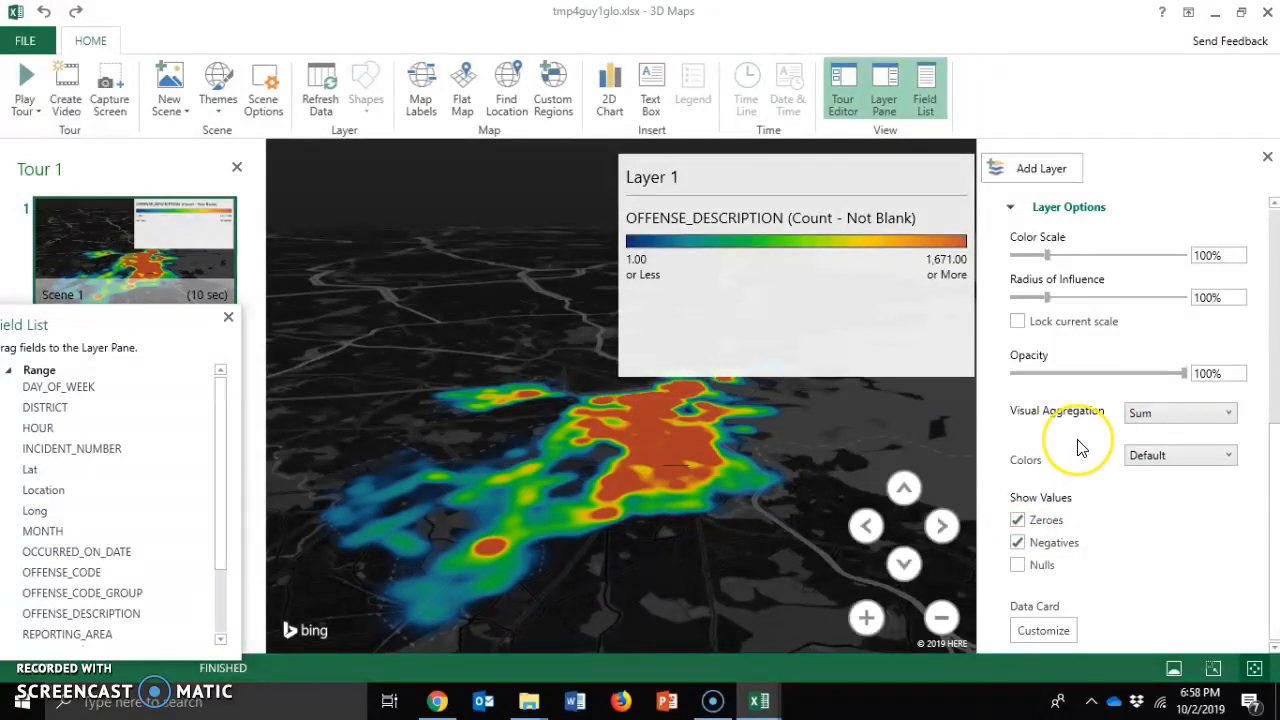
{"action": "left_click", "coordinate": [1165, 458]}
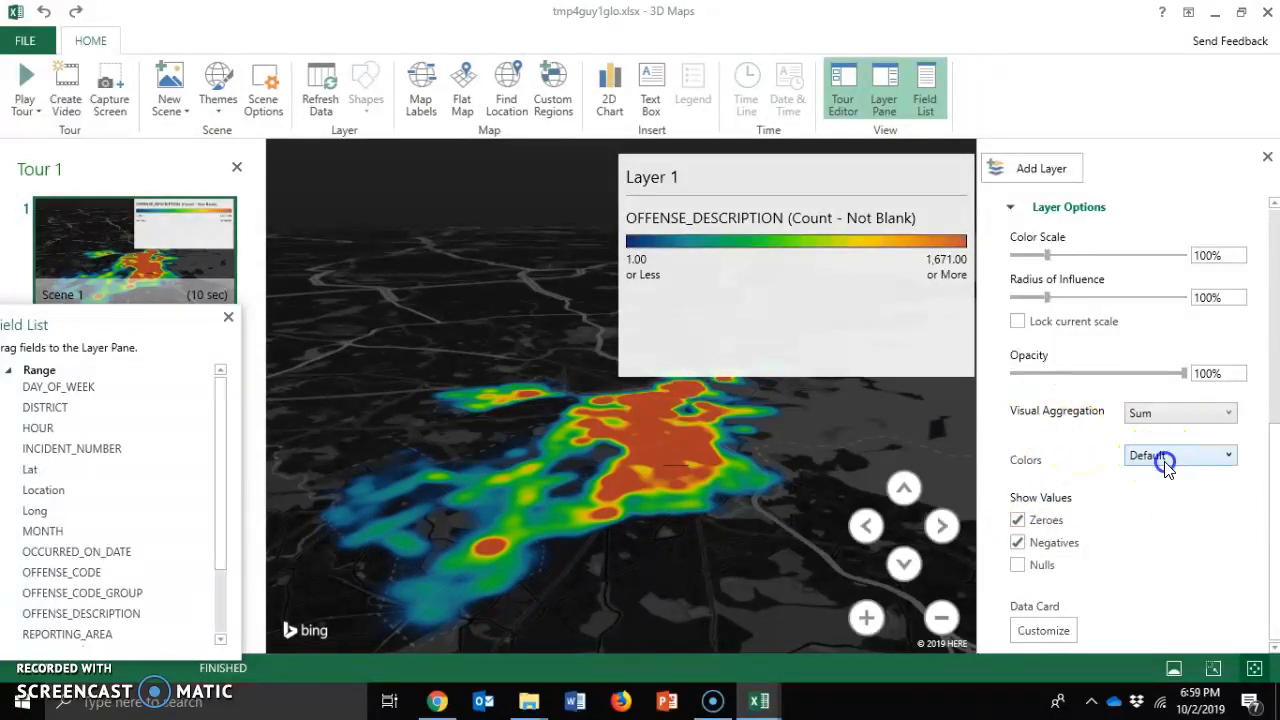
{"action": "left_click", "coordinate": [1163, 457]}
Step: Add OCCURRED_ON_DATE as the layer's time field
{"action": "scroll", "coordinate": [1273, 398], "scroll_direction": "up", "scroll_amount": 2}
{"action": "left_click_drag", "start_coordinate": [1273, 396], "coordinate": [1273, 390]}
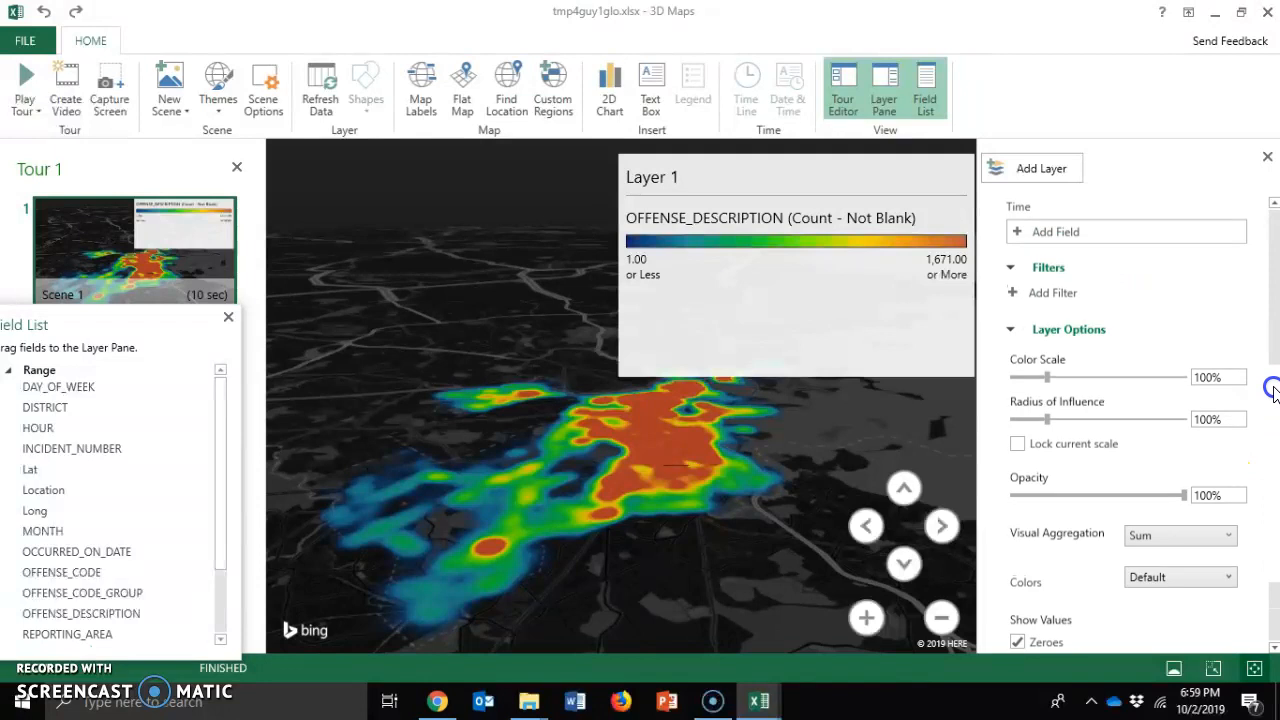
{"action": "left_click", "coordinate": [1013, 296]}
{"action": "left_click", "coordinate": [1013, 297]}
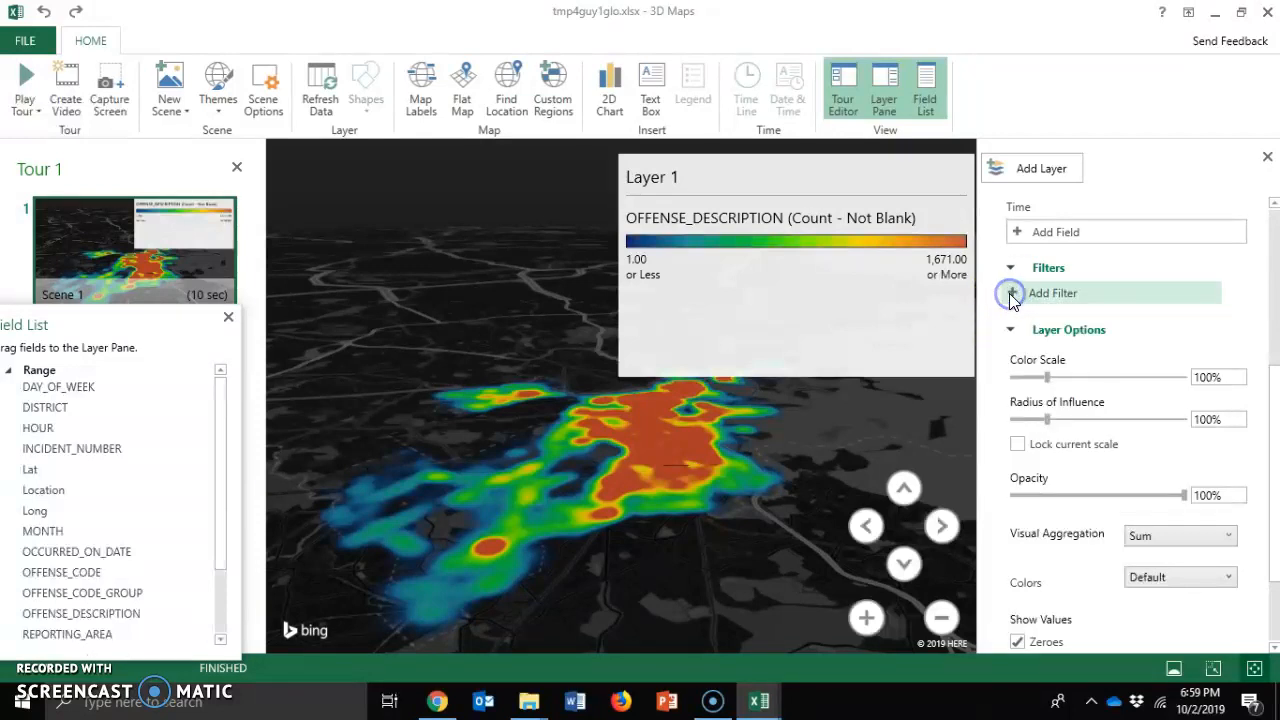
{"action": "left_click", "coordinate": [1016, 232]}
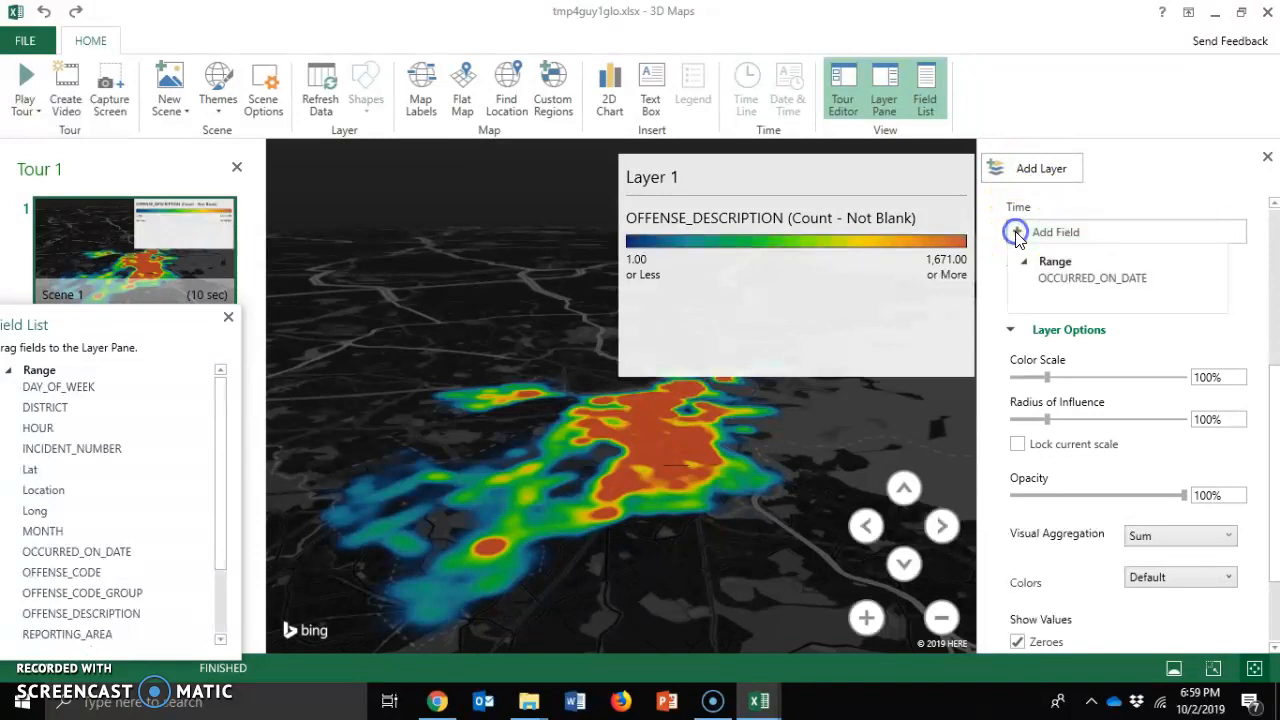
{"action": "left_click", "coordinate": [1077, 279]}
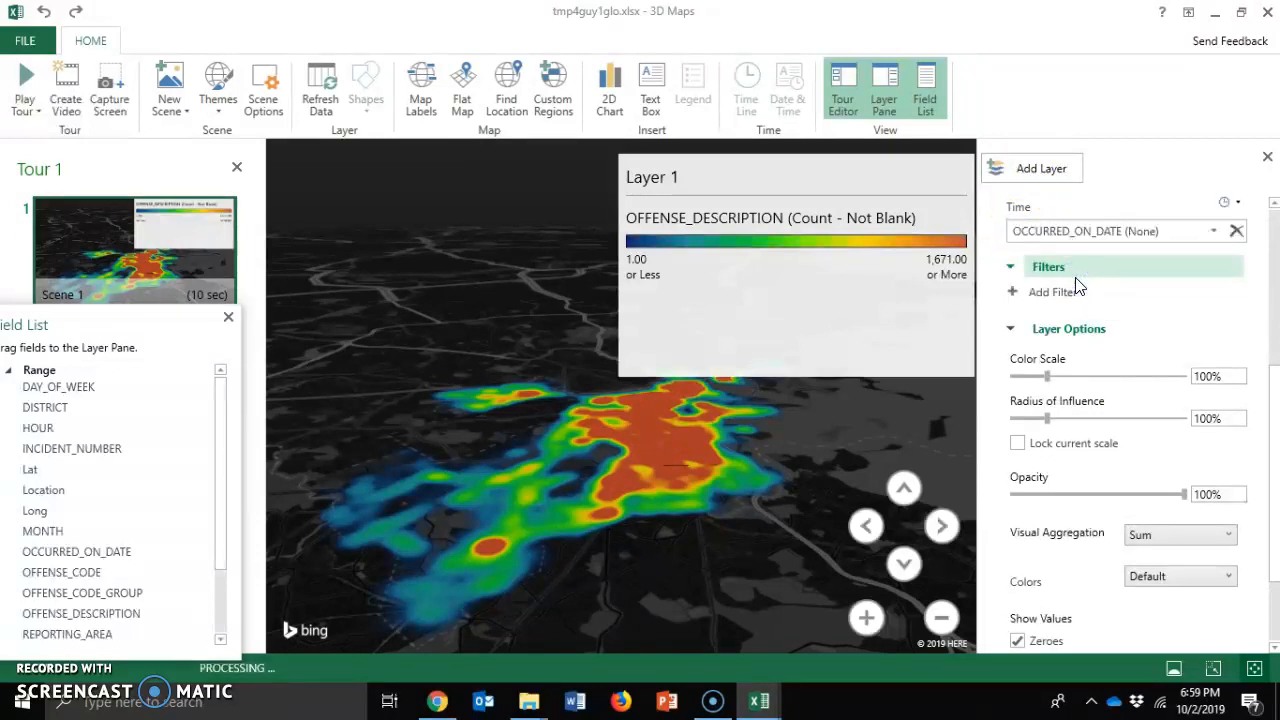
Step: Add a DAY_OF_WEEK filter to the layer
{"action": "left_click", "coordinate": [1012, 294]}
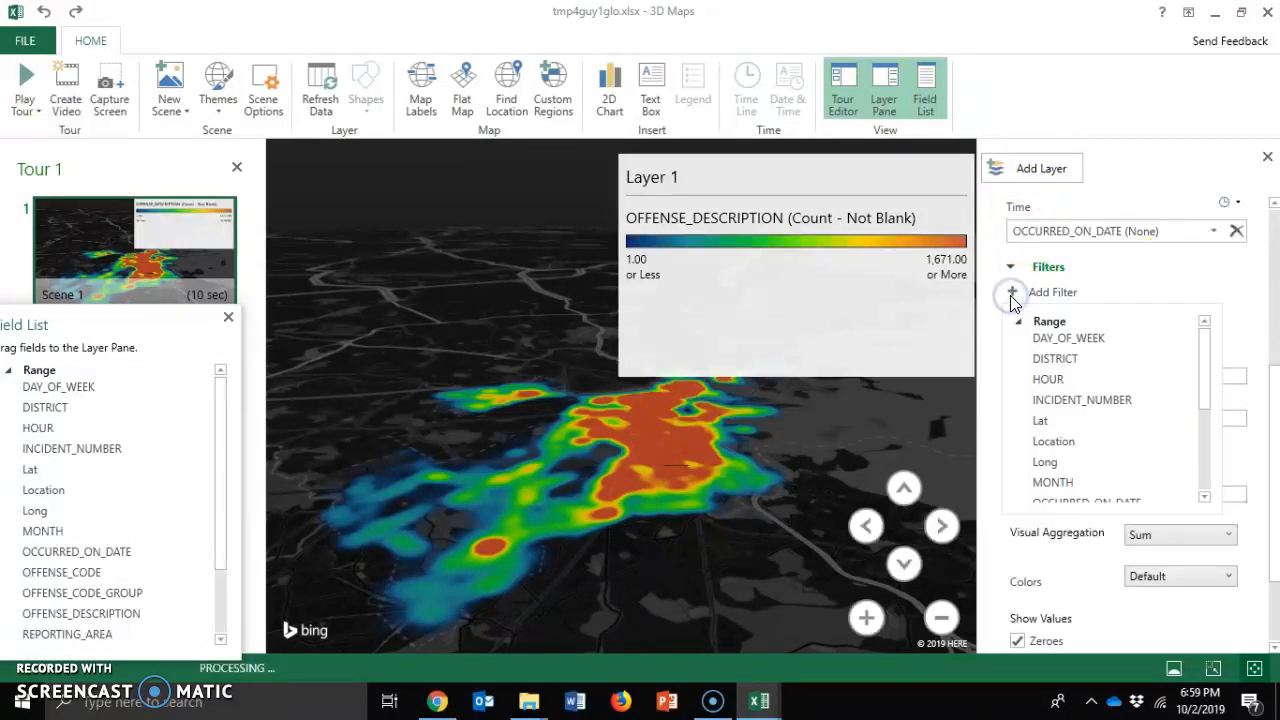
{"action": "left_click", "coordinate": [1100, 338]}
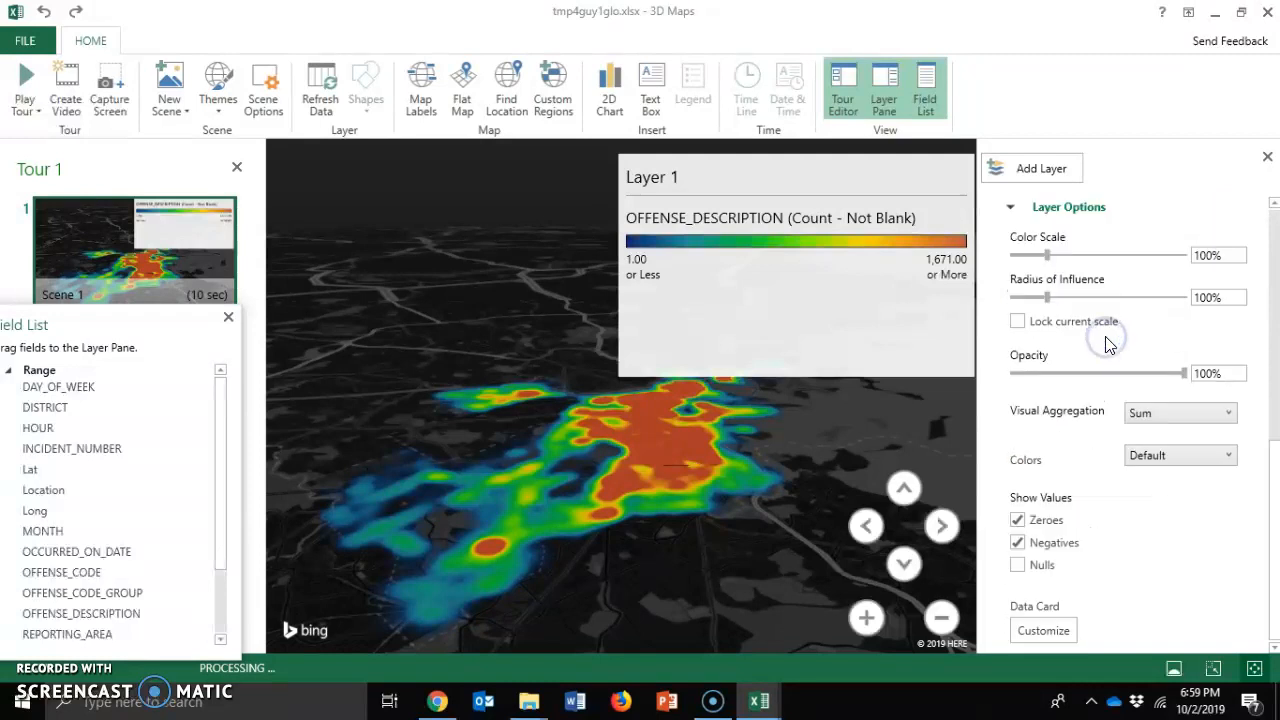
Step: Set the OCCURRED_ON_DATE time field's grouping to Year and remove the field from the layer
{"action": "scroll", "coordinate": [1086, 400], "scroll_direction": "up", "scroll_amount": 5}
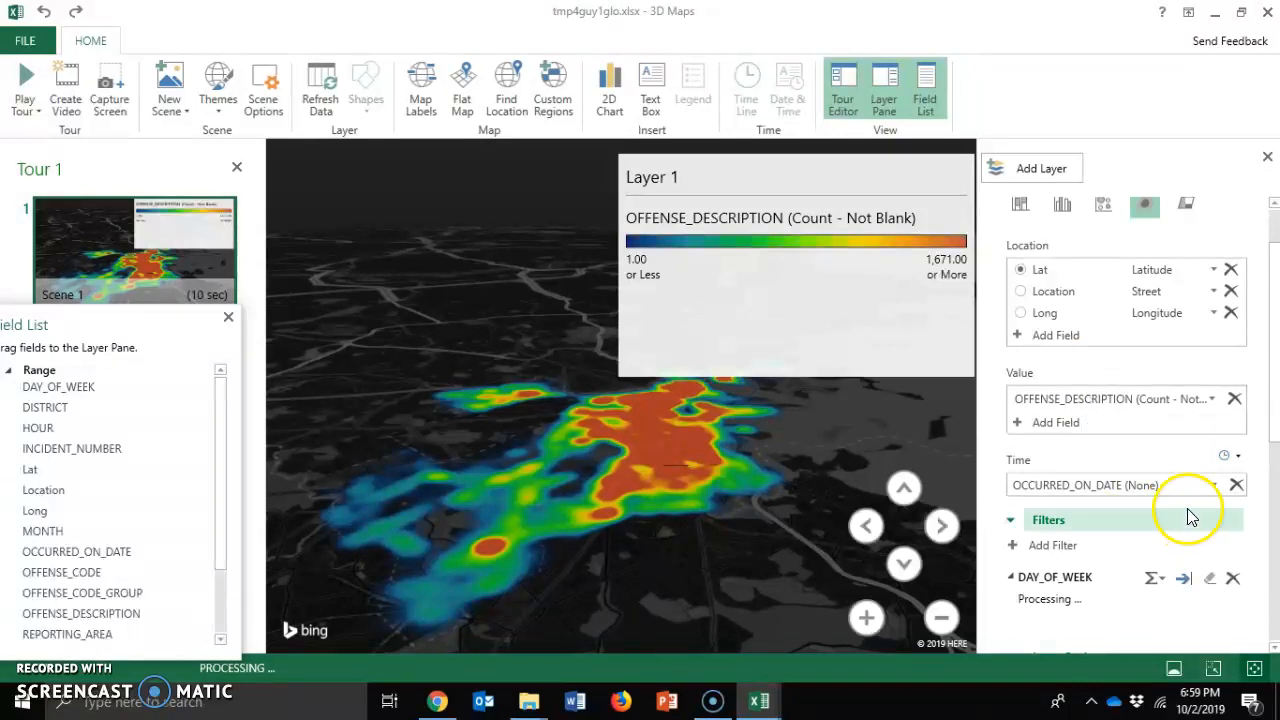
{"action": "left_click", "coordinate": [1213, 485]}
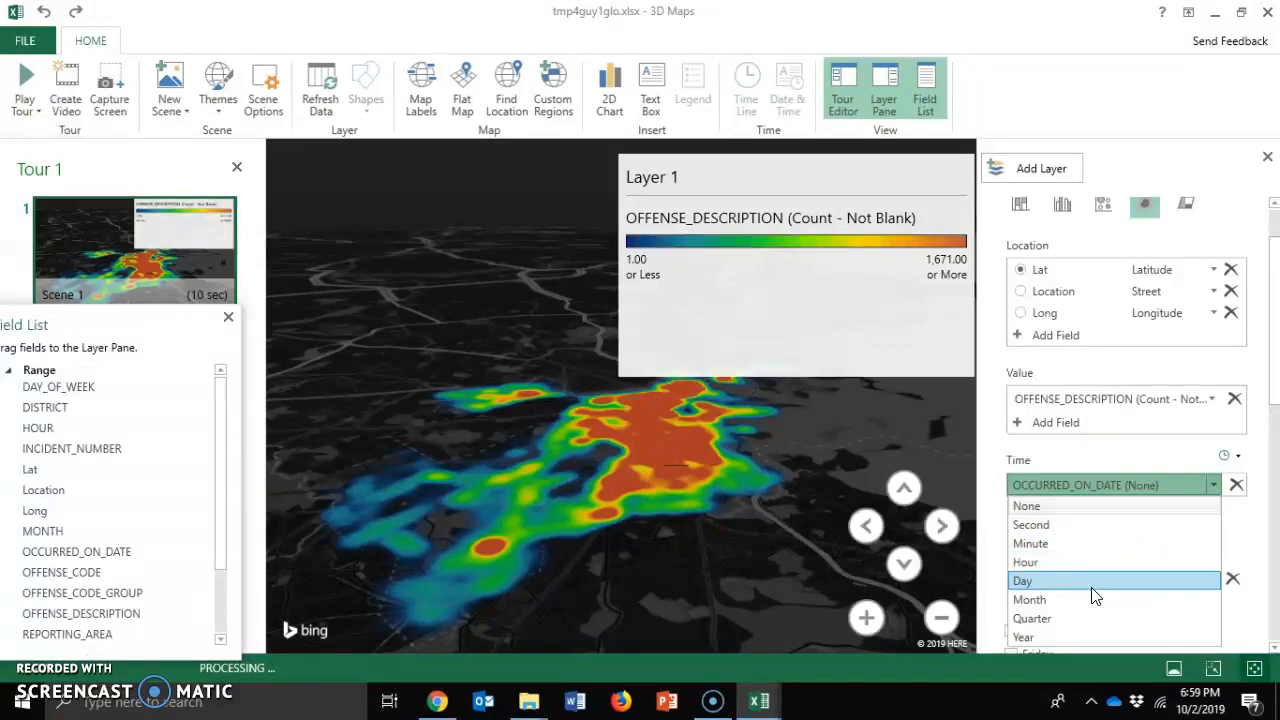
{"action": "left_click", "coordinate": [1084, 636]}
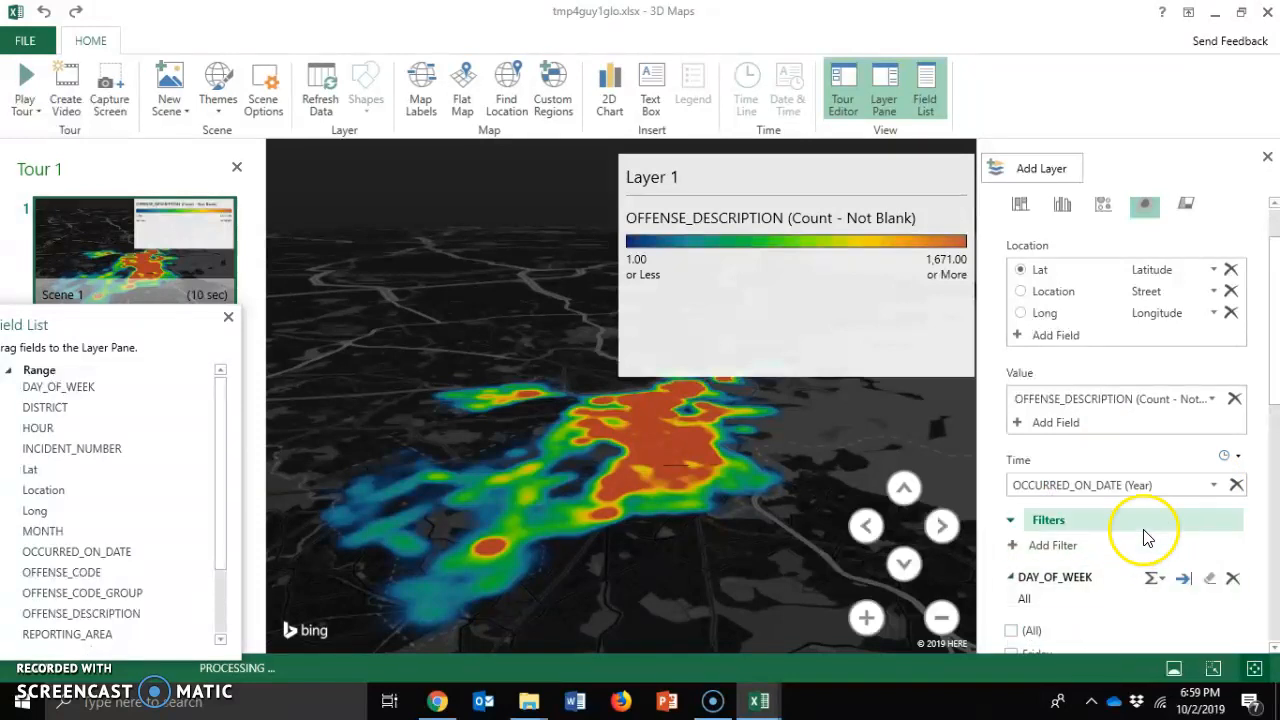
{"action": "scroll", "coordinate": [1148, 532], "scroll_direction": "down", "scroll_amount": 3}
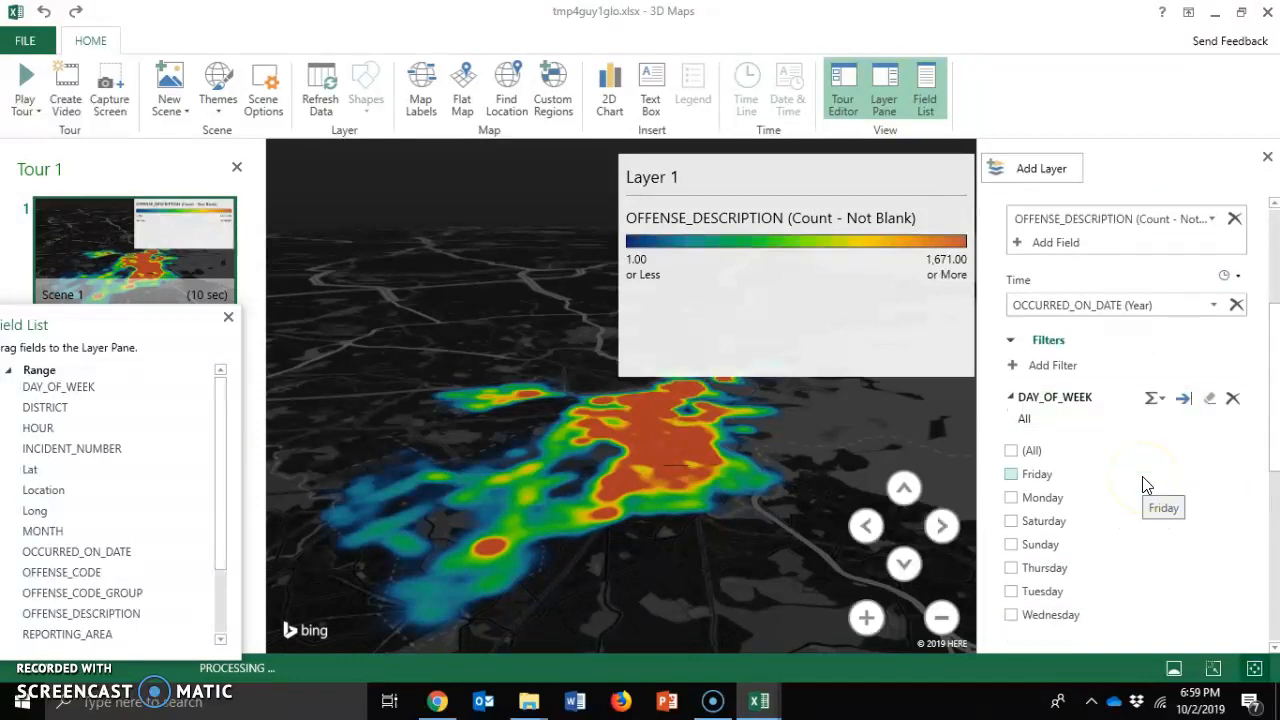
{"action": "left_click", "coordinate": [1236, 305]}
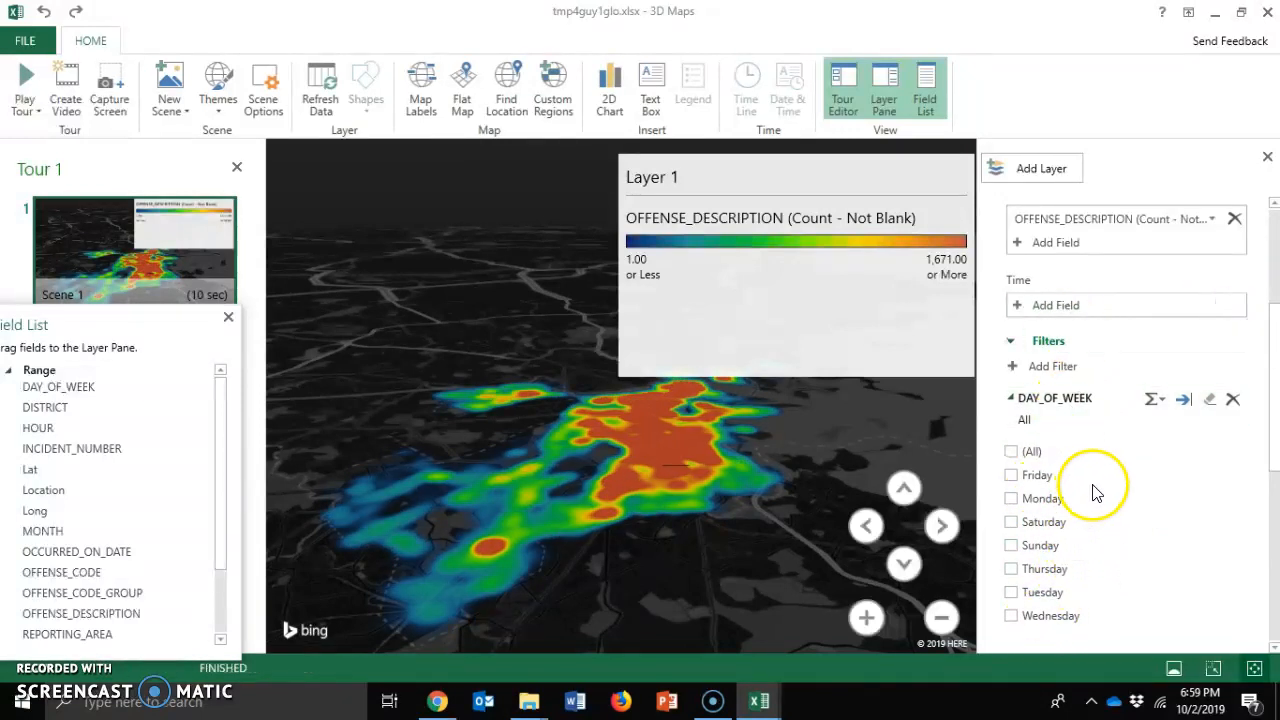
Step: Limit the DAY_OF_WEEK filter to Saturday and Sunday
{"action": "left_click", "coordinate": [1013, 523]}
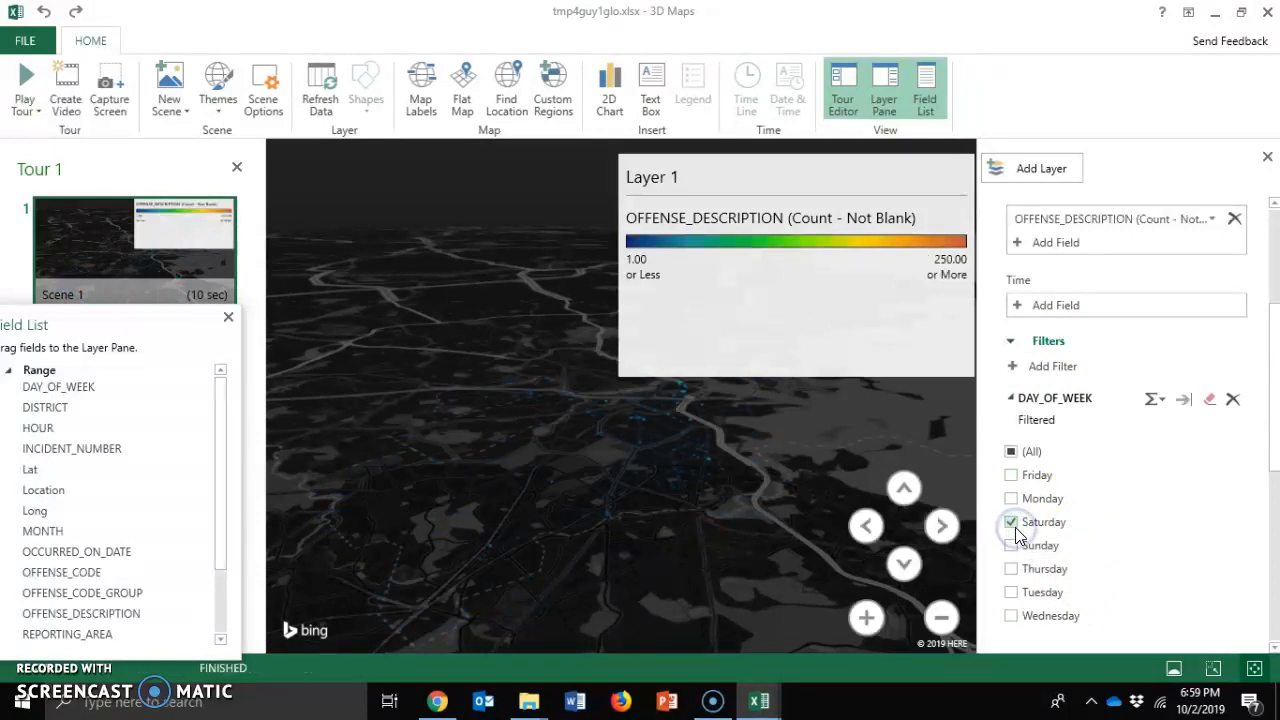
{"action": "left_click", "coordinate": [1011, 546]}
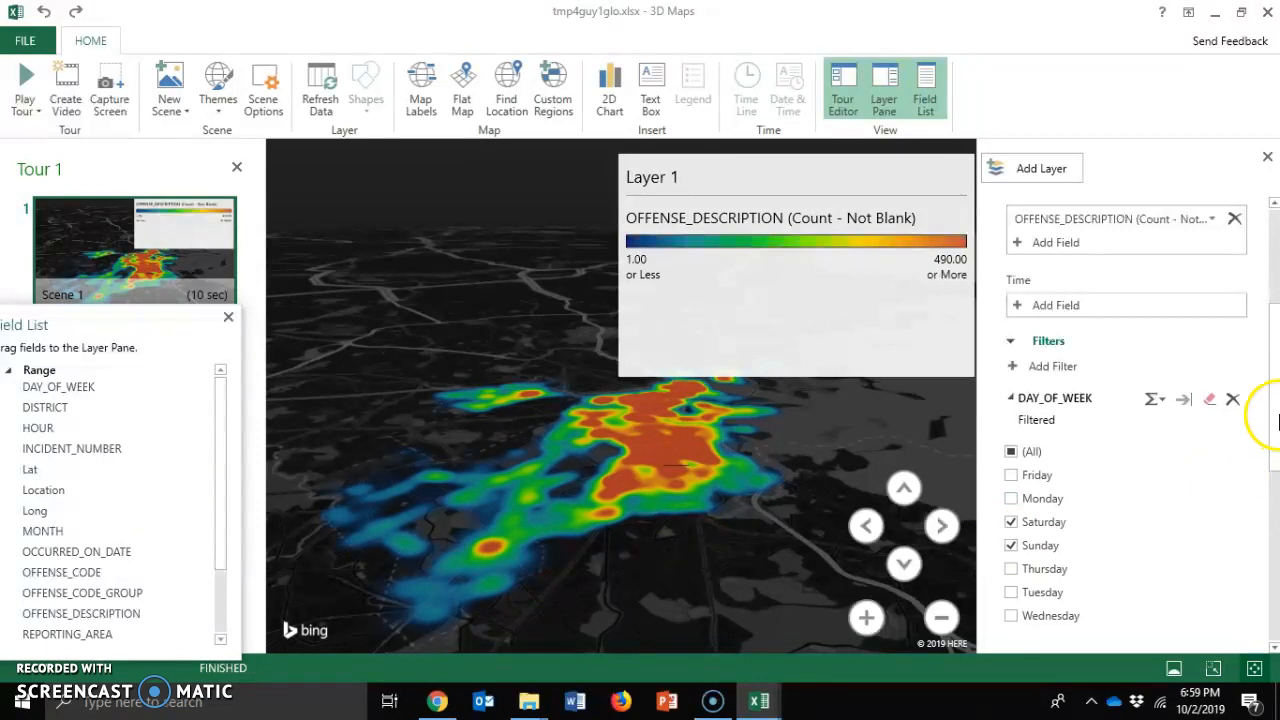
Step: Examine the weekend heat map and review the layer's location, value, time, filter and layer option settings
{"action": "scroll", "coordinate": [1275, 415], "scroll_direction": "down", "scroll_amount": 1}
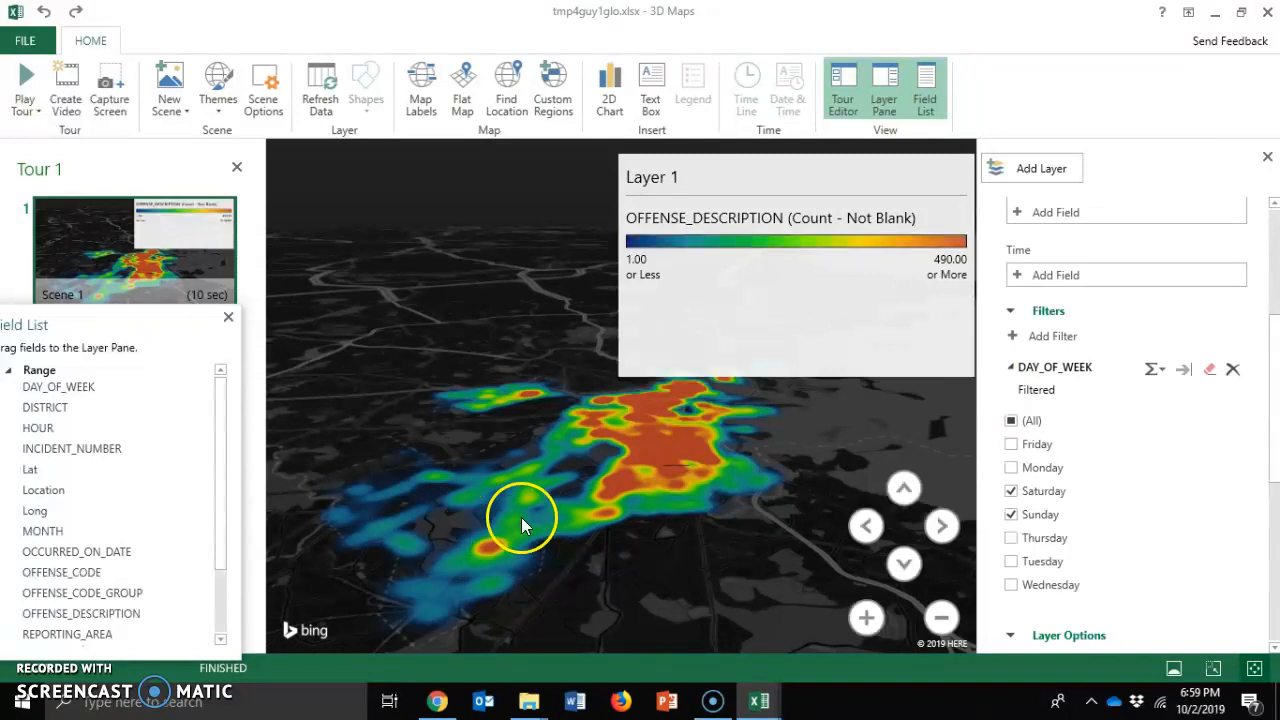
{"action": "left_click", "coordinate": [814, 274]}
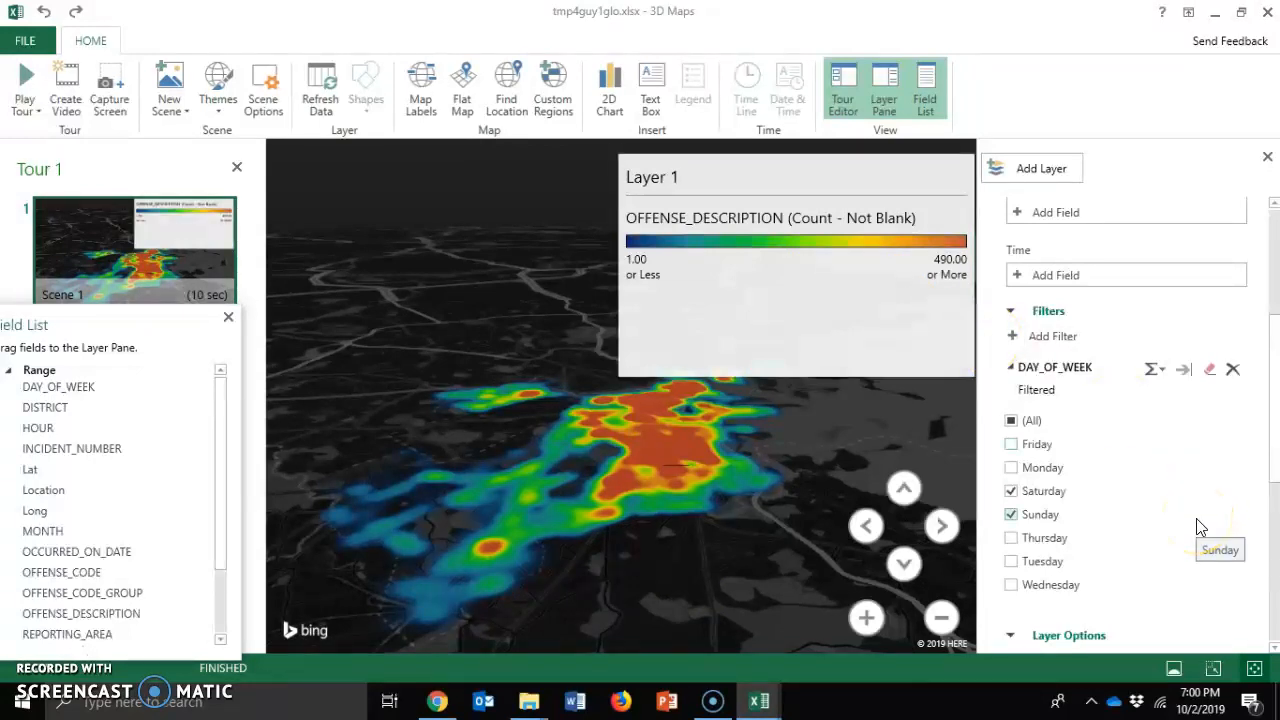
{"action": "scroll", "coordinate": [1268, 410], "scroll_direction": "down", "scroll_amount": 3}
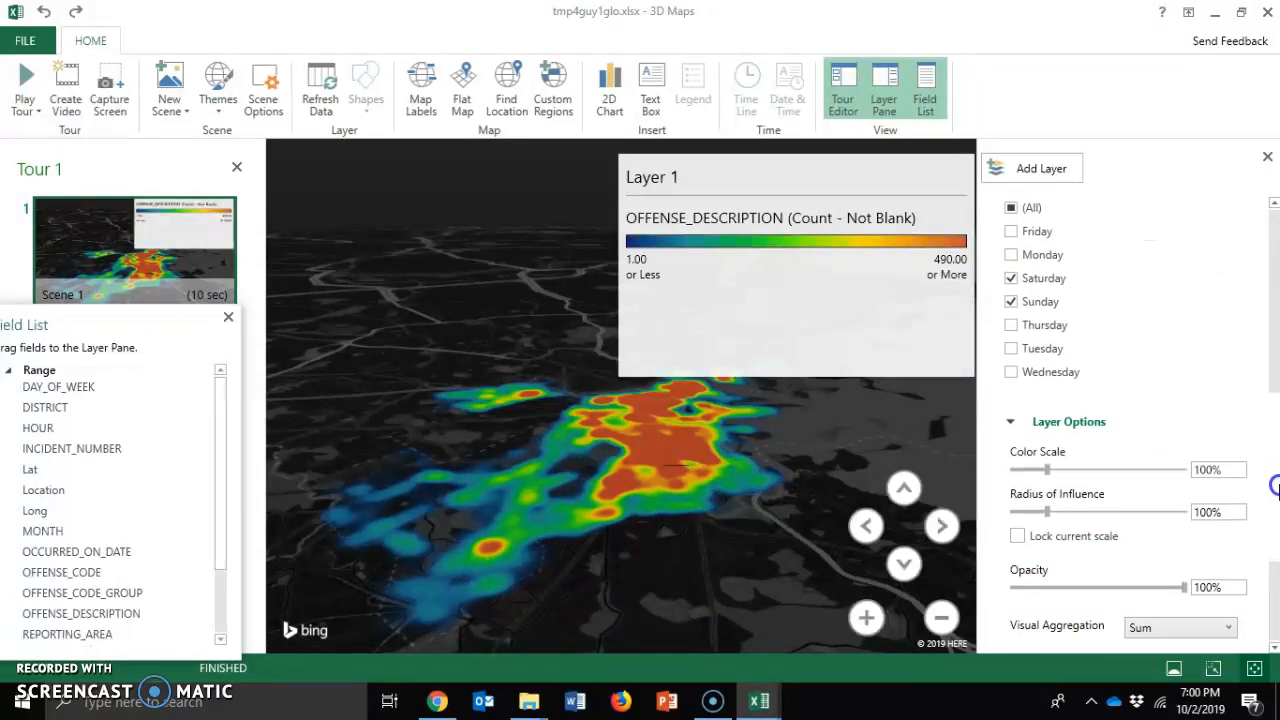
{"action": "scroll", "coordinate": [1275, 486], "scroll_direction": "down", "scroll_amount": 1}
{"action": "scroll", "coordinate": [1275, 450], "scroll_direction": "up", "scroll_amount": 4}
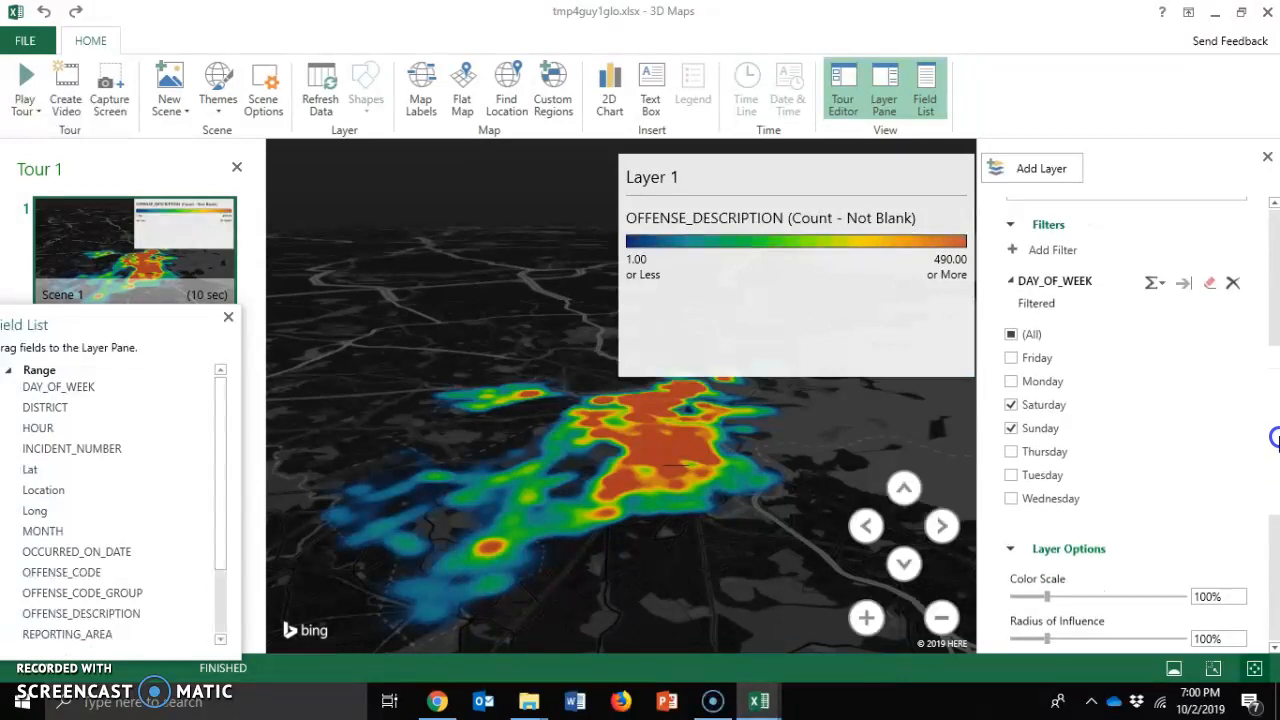
{"action": "scroll", "coordinate": [1275, 437], "scroll_direction": "up", "scroll_amount": 5}
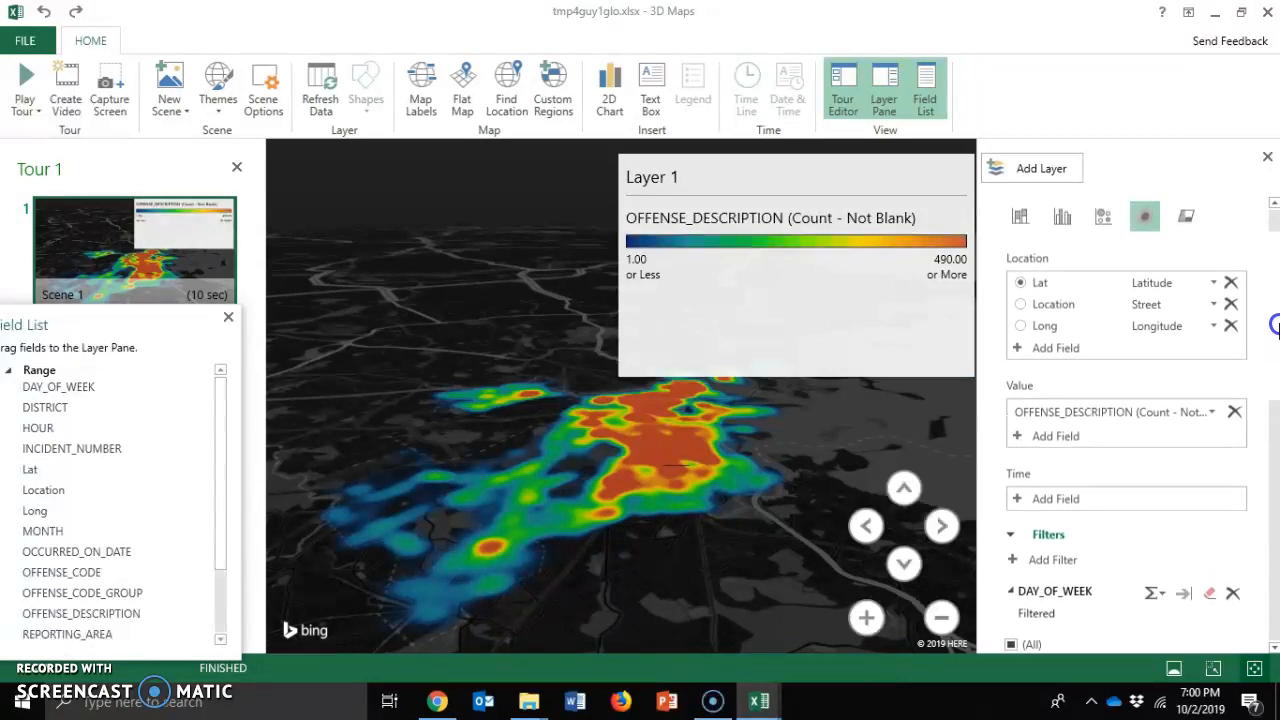
{"action": "scroll", "coordinate": [1275, 330], "scroll_direction": "down", "scroll_amount": 1}
{"action": "scroll", "coordinate": [1275, 345], "scroll_direction": "down", "scroll_amount": 1}
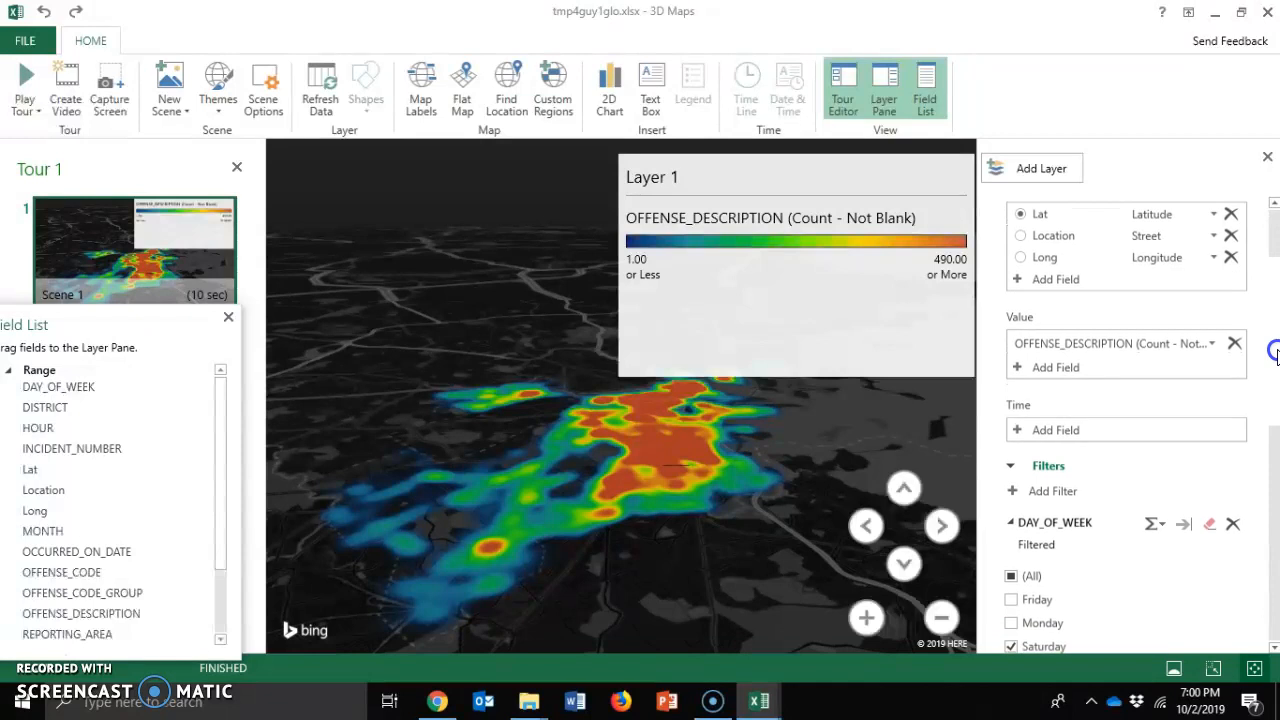
{"action": "scroll", "coordinate": [1275, 352], "scroll_direction": "down", "scroll_amount": 4}
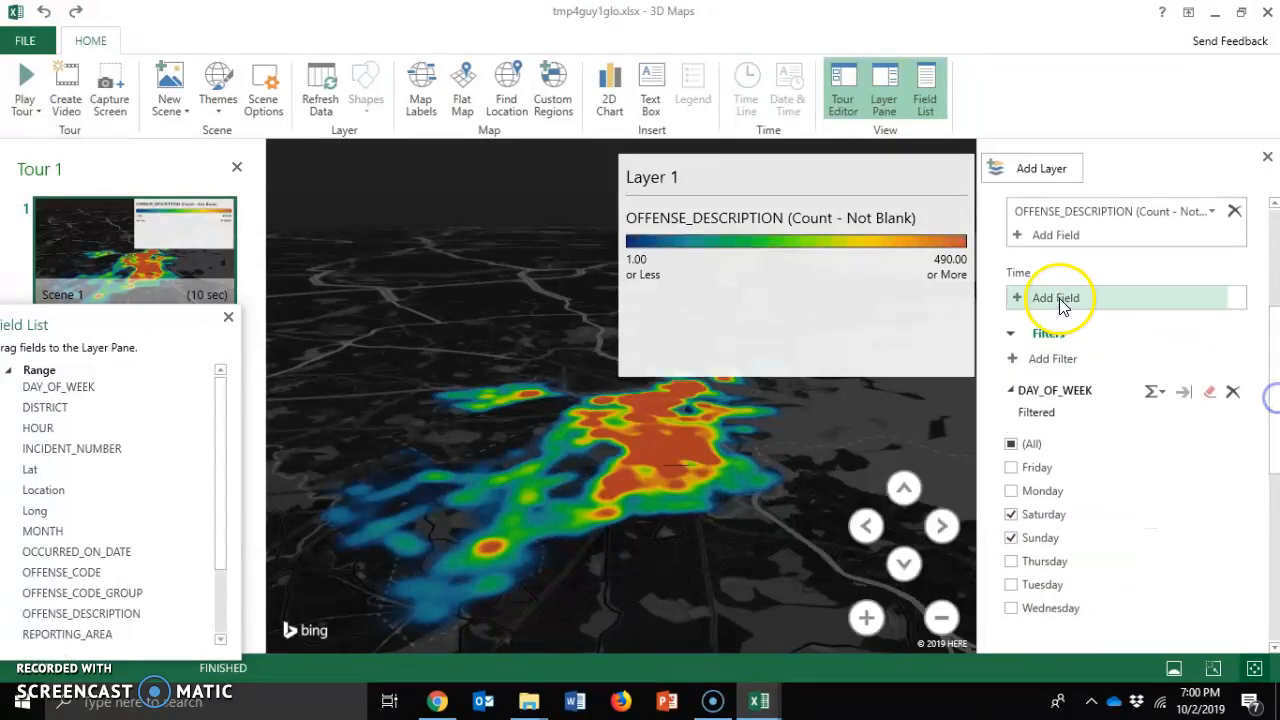
Step: Add a SHOOTING filter to the layer and limit it to Y
{"action": "left_click", "coordinate": [1016, 359]}
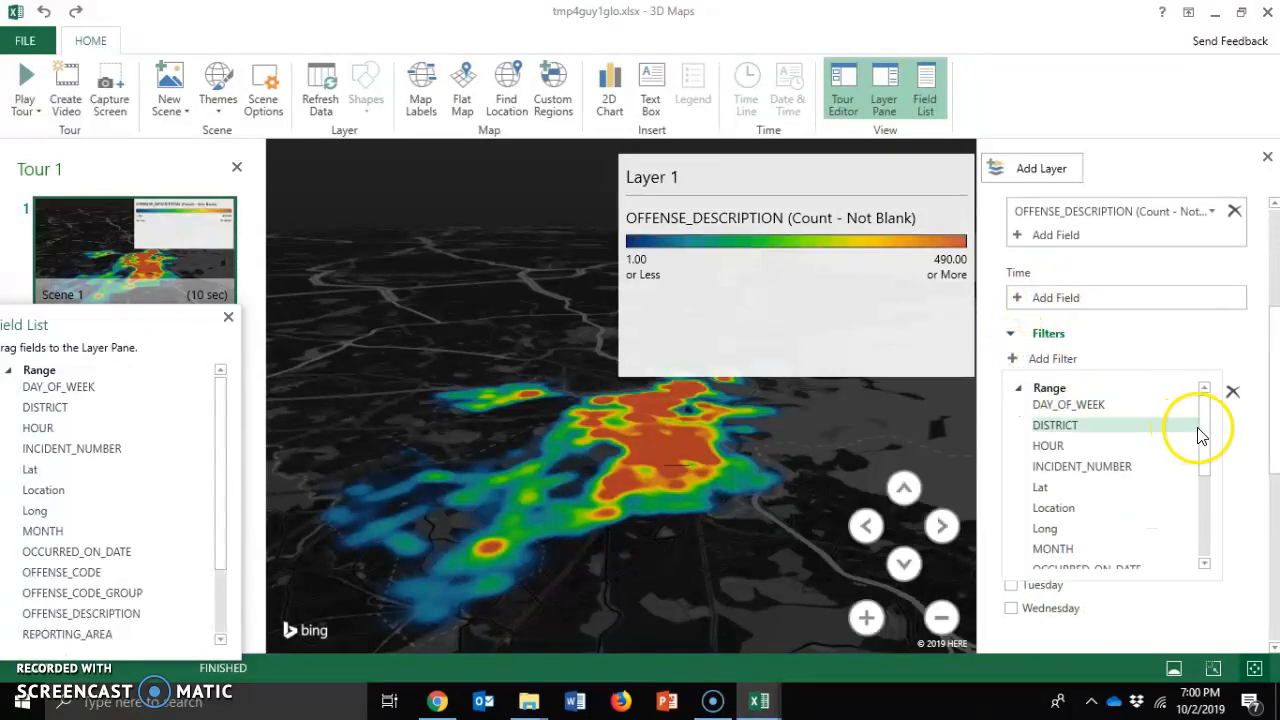
{"action": "left_click_drag", "start_coordinate": [1206, 443], "coordinate": [1203, 489]}
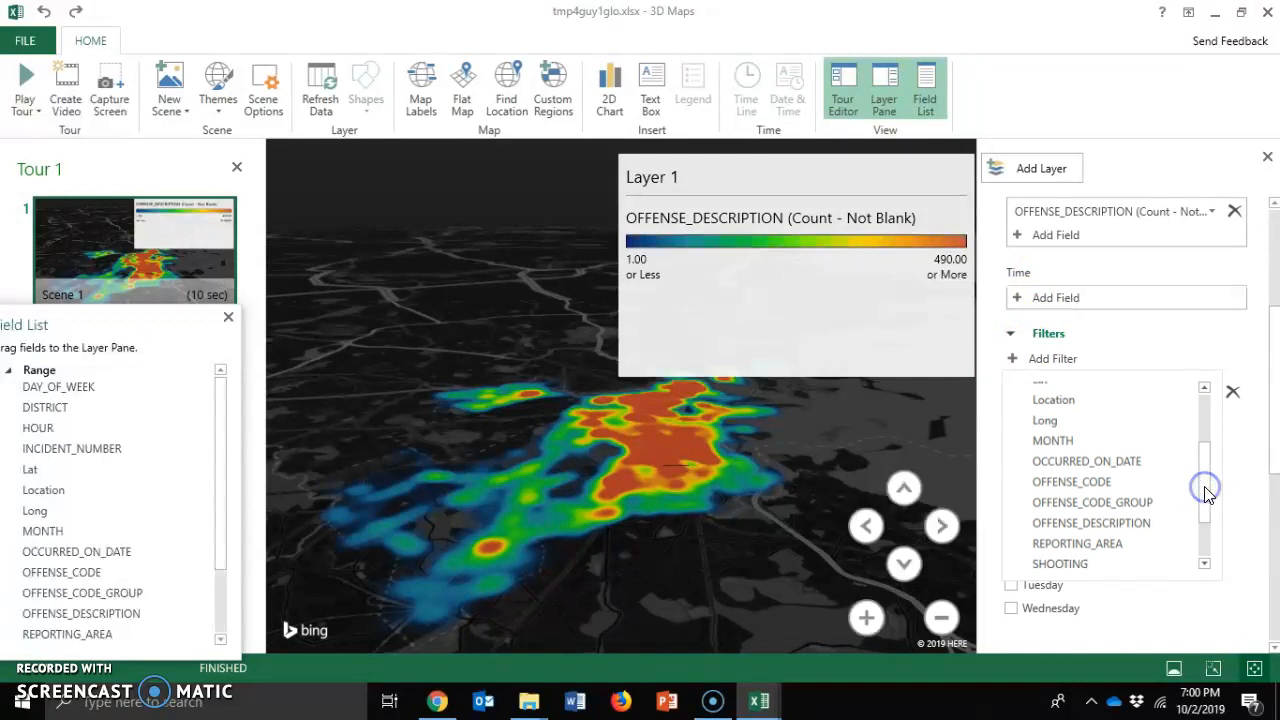
{"action": "left_click", "coordinate": [1137, 510]}
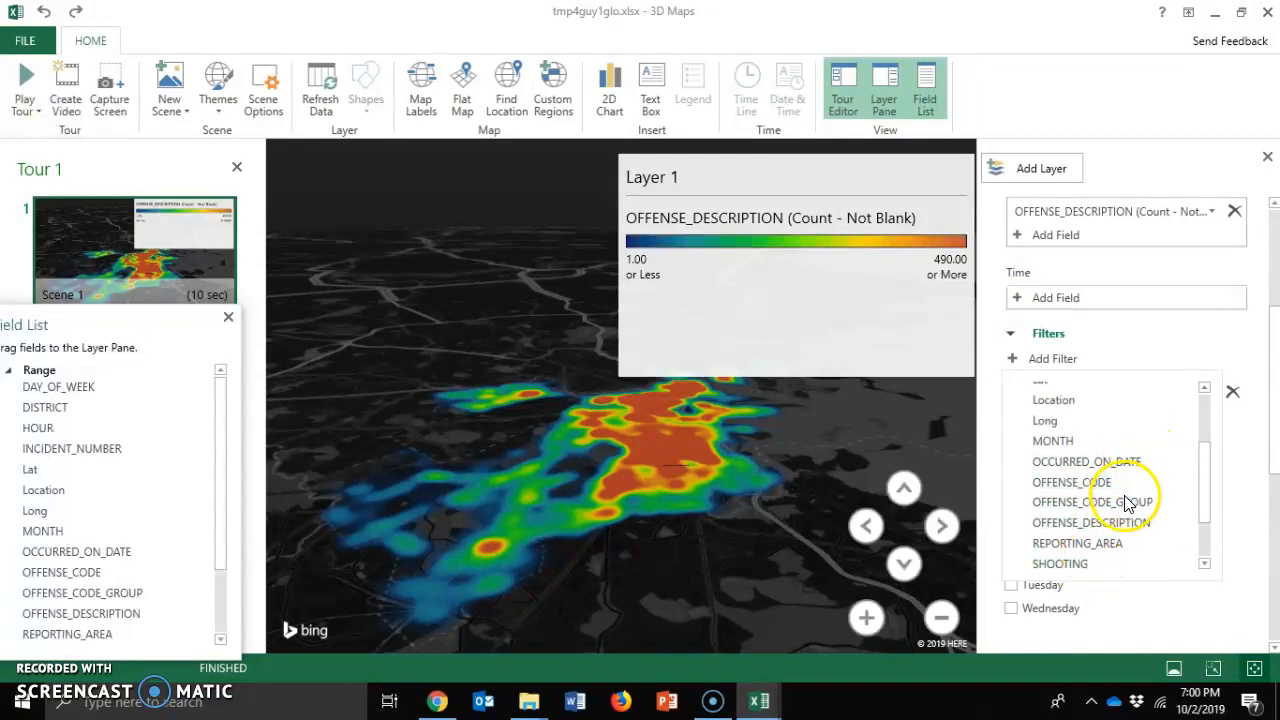
{"action": "left_click", "coordinate": [1106, 565]}
{"action": "scroll", "coordinate": [1107, 571], "scroll_direction": "down", "scroll_amount": 1}
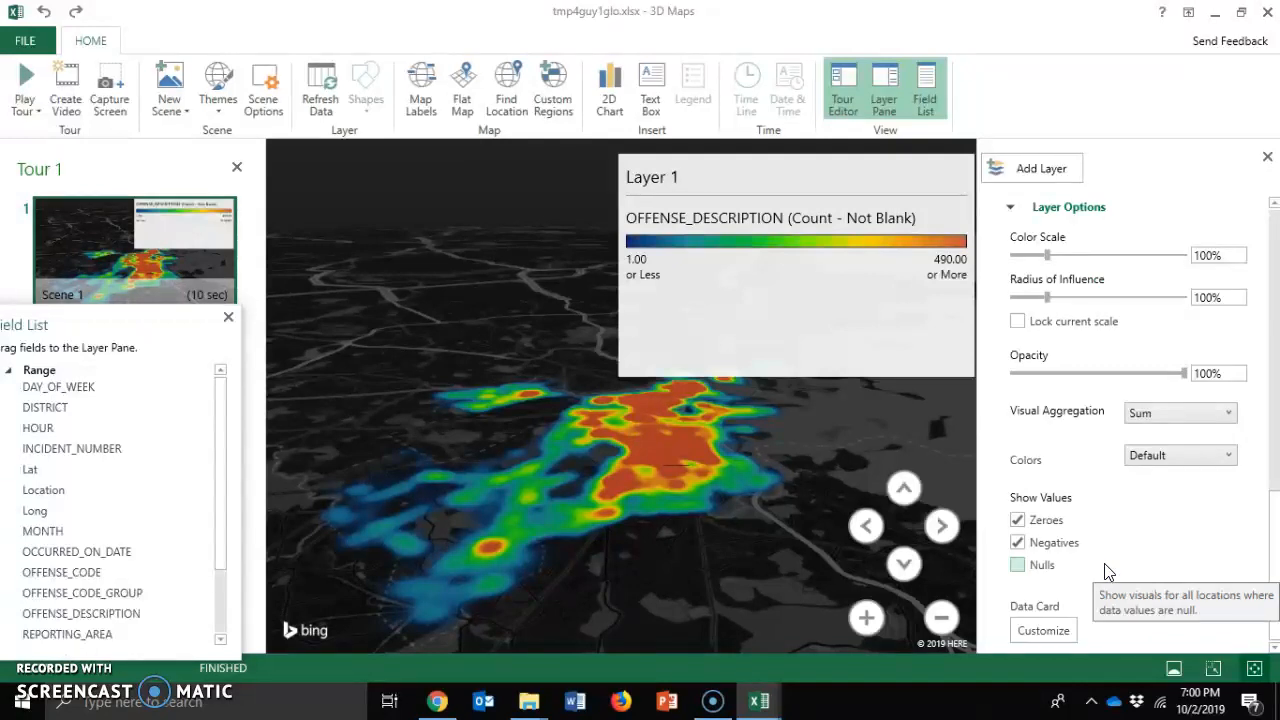
{"action": "left_click", "coordinate": [1270, 545]}
{"action": "left_click_drag", "start_coordinate": [1275, 553], "coordinate": [1275, 464]}
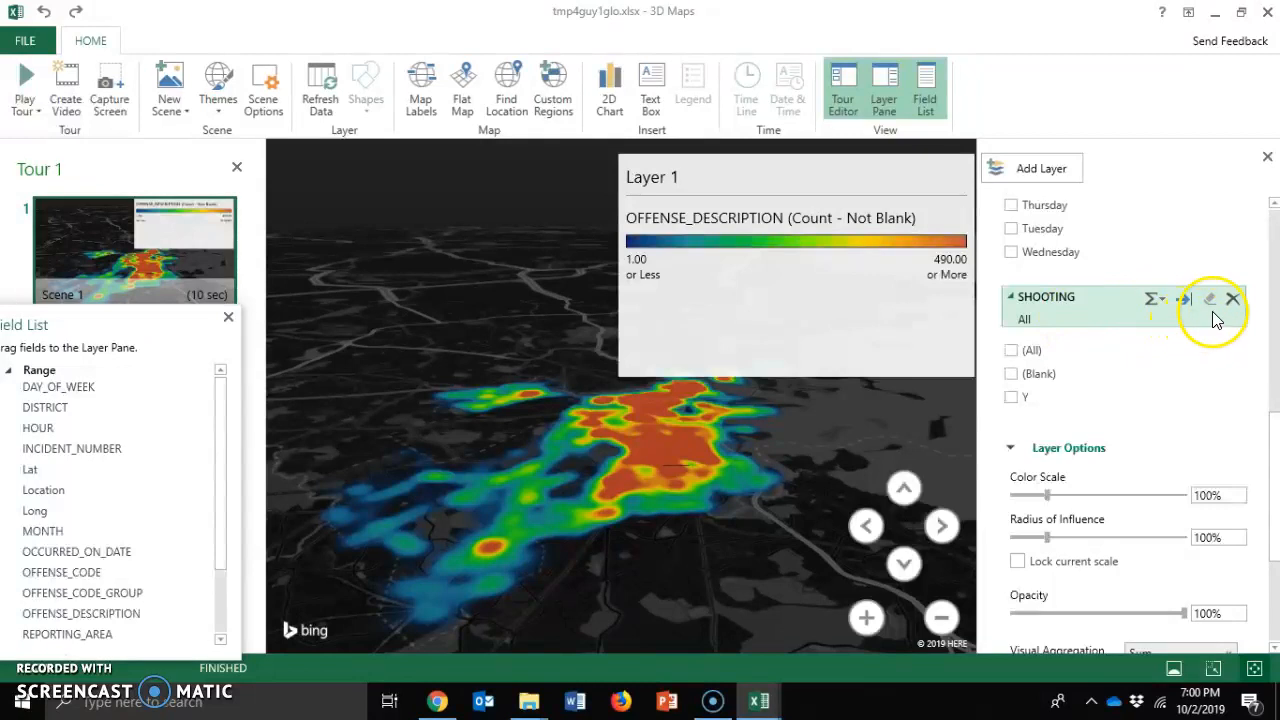
{"action": "left_click", "coordinate": [1011, 398]}
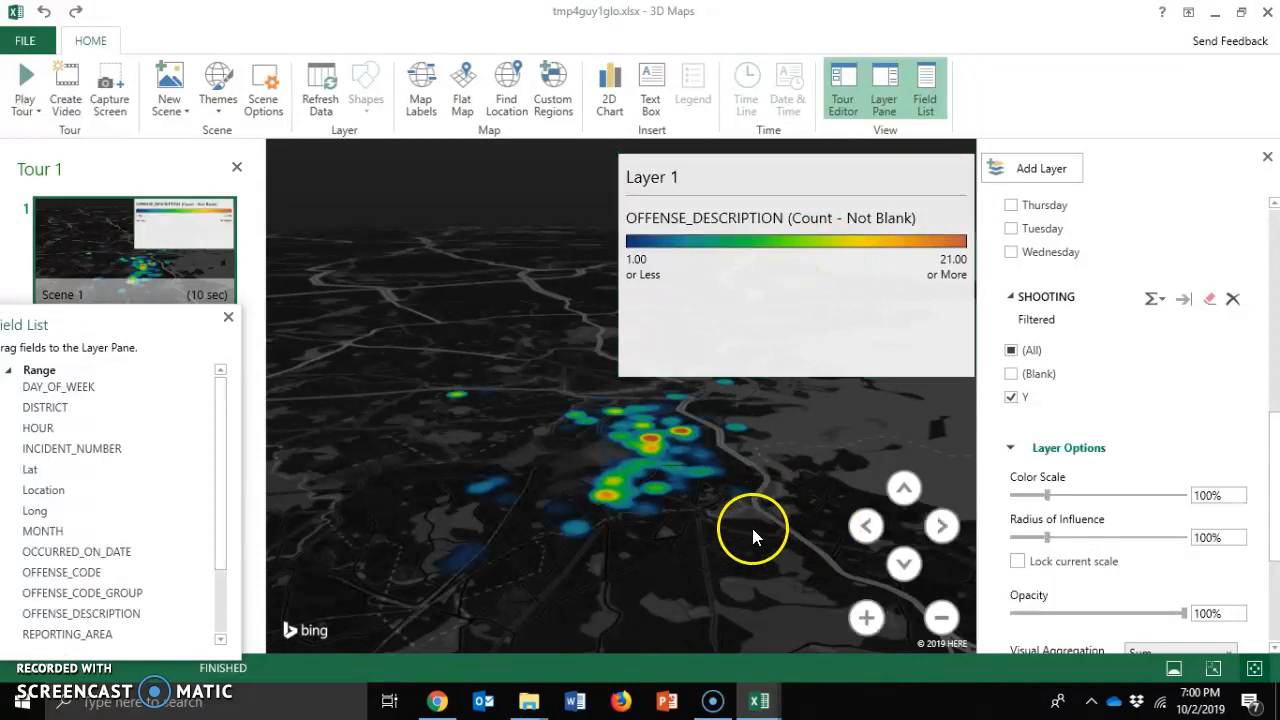
Step: Nudge the legend upward and rotate the map to view the weekend shooting hot spots from another angle
{"action": "mouse_move", "coordinate": [783, 502]}
{"action": "left_mouse_down"}
{"action": "mouse_move", "coordinate": [760, 543]}
{"action": "mouse_move", "coordinate": [789, 500]}
{"action": "mouse_move", "coordinate": [800, 513]}
{"action": "left_mouse_up"}
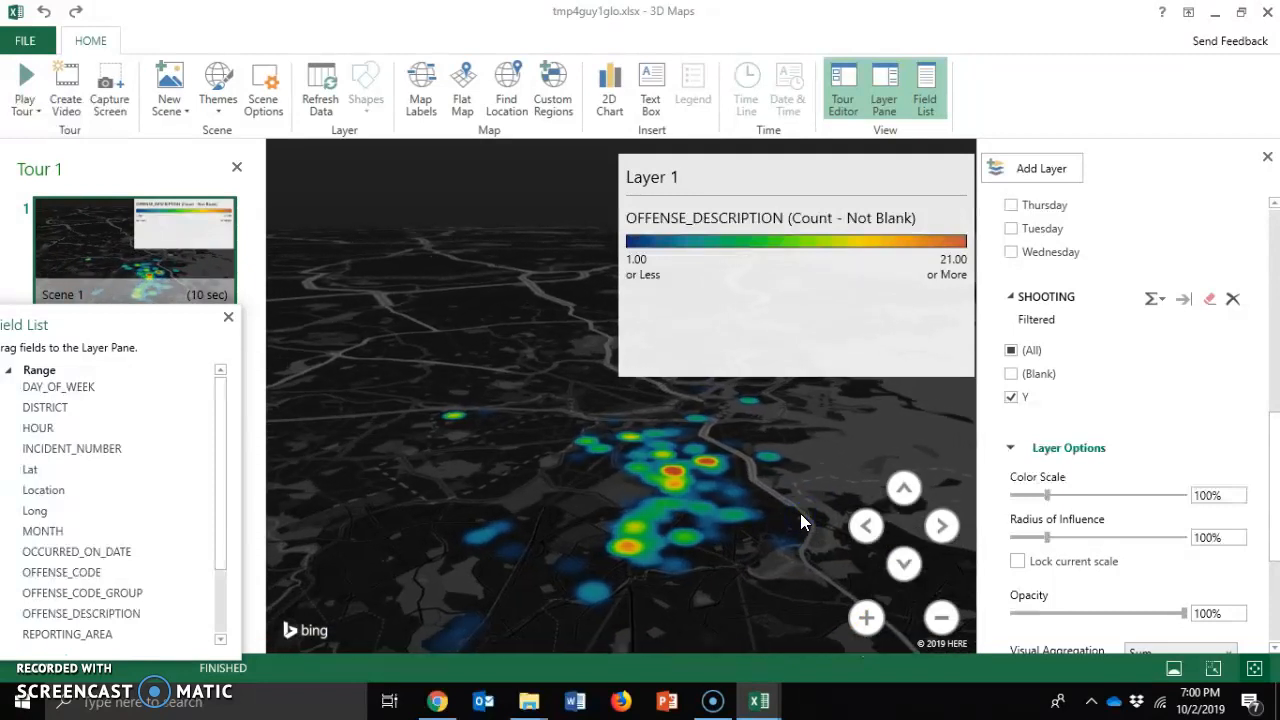
{"action": "left_click_drag", "start_coordinate": [871, 177], "coordinate": [851, 90]}
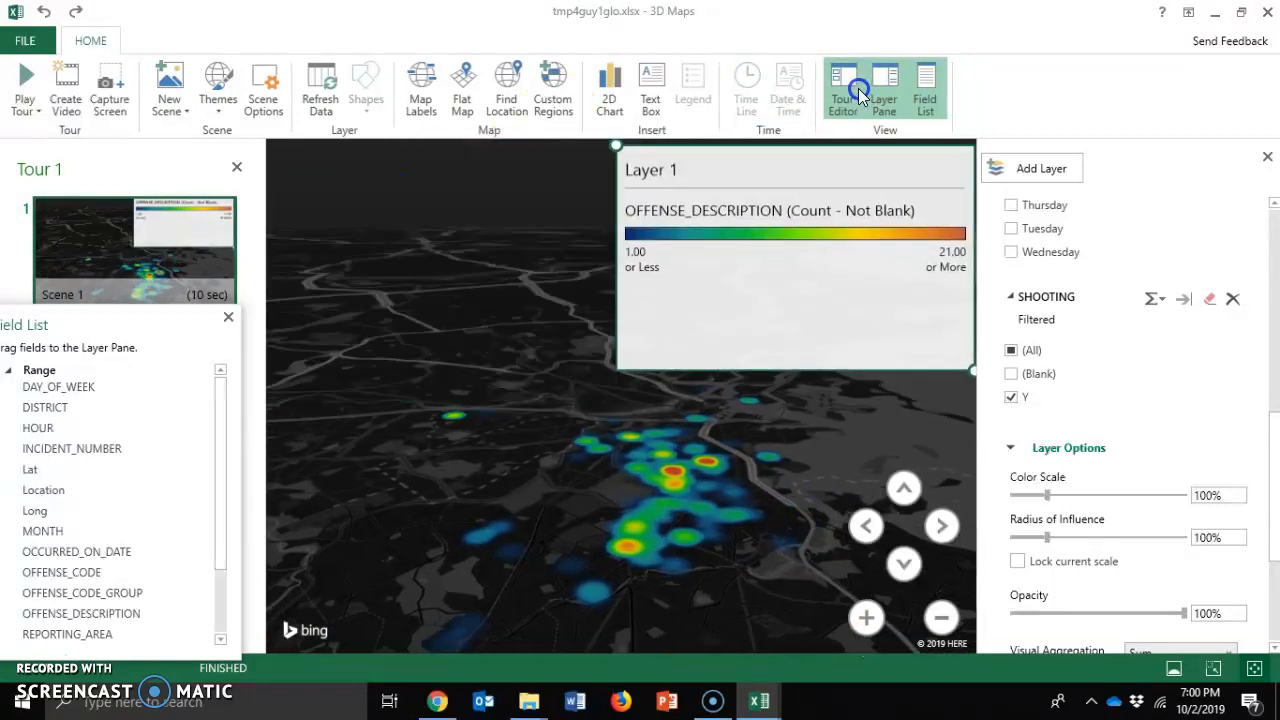
{"action": "left_click", "coordinate": [858, 529]}
{"action": "left_click", "coordinate": [856, 529]}
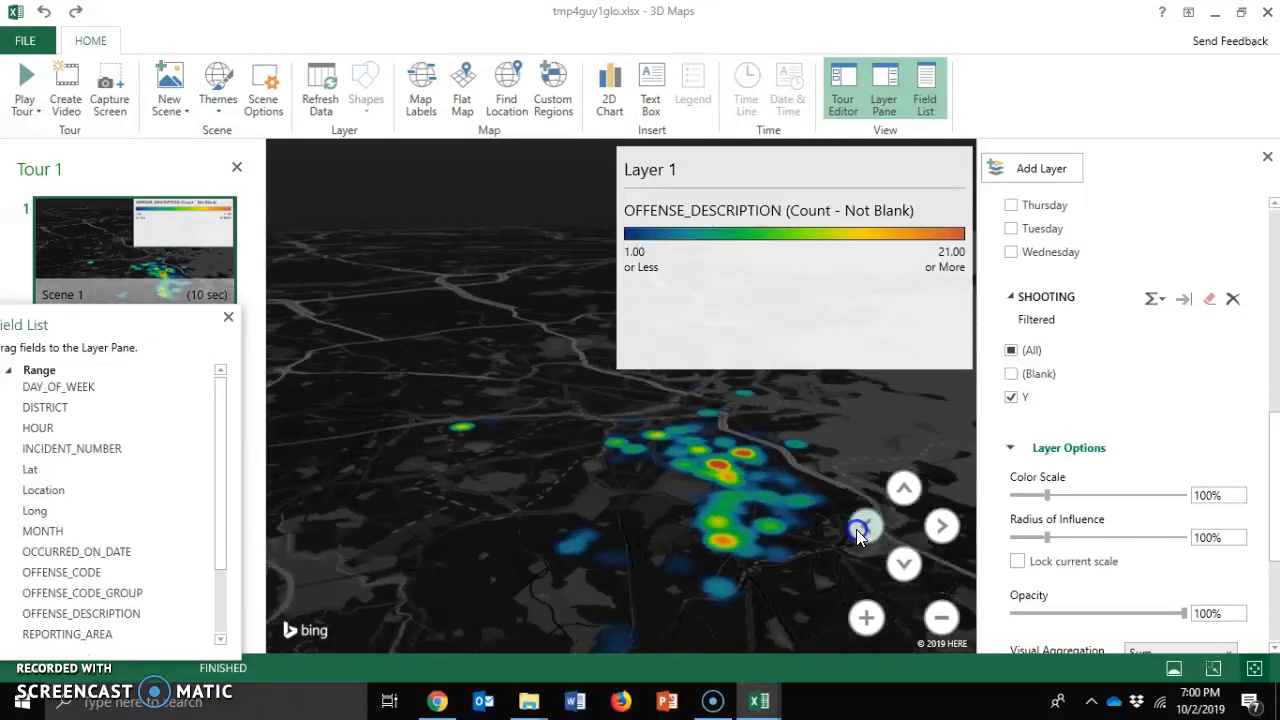
{"action": "left_click", "coordinate": [856, 529]}
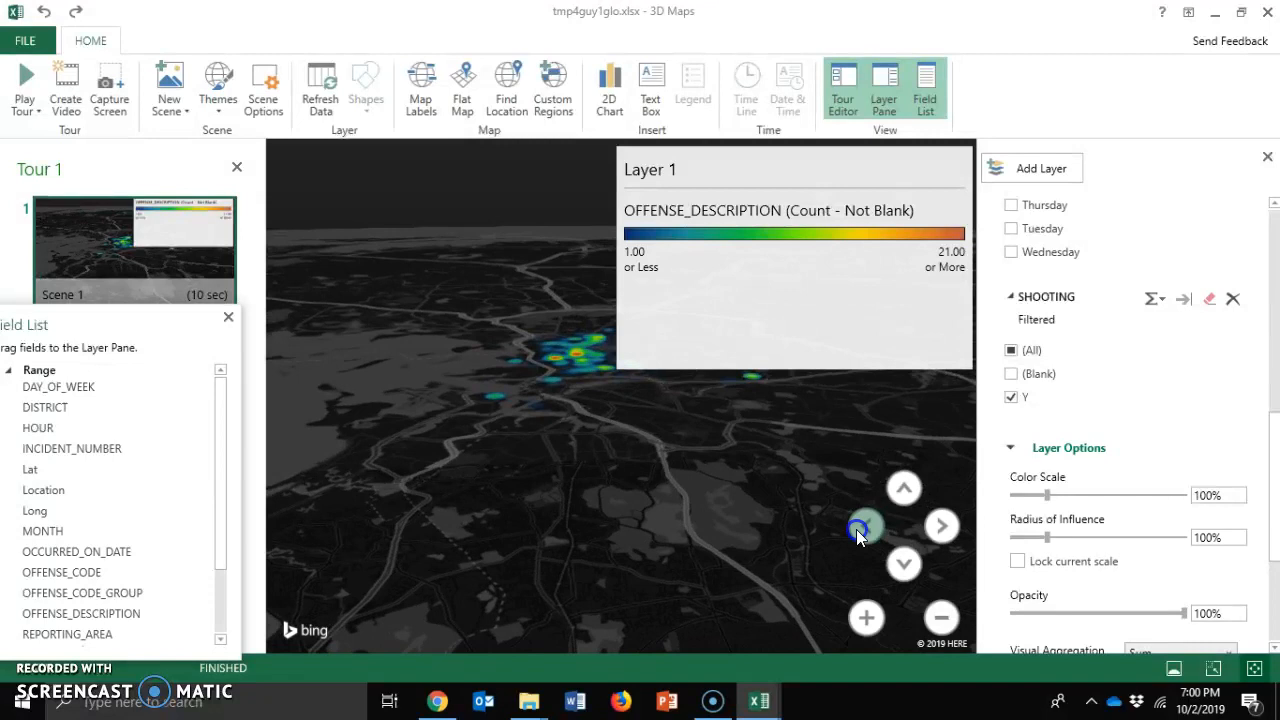
Step: Zoom in on the weekend shooting clusters and examine the hot spots from several map positions
{"action": "left_click_drag", "start_coordinate": [595, 463], "coordinate": [676, 605]}
{"action": "left_click_drag", "start_coordinate": [658, 460], "coordinate": [743, 490]}
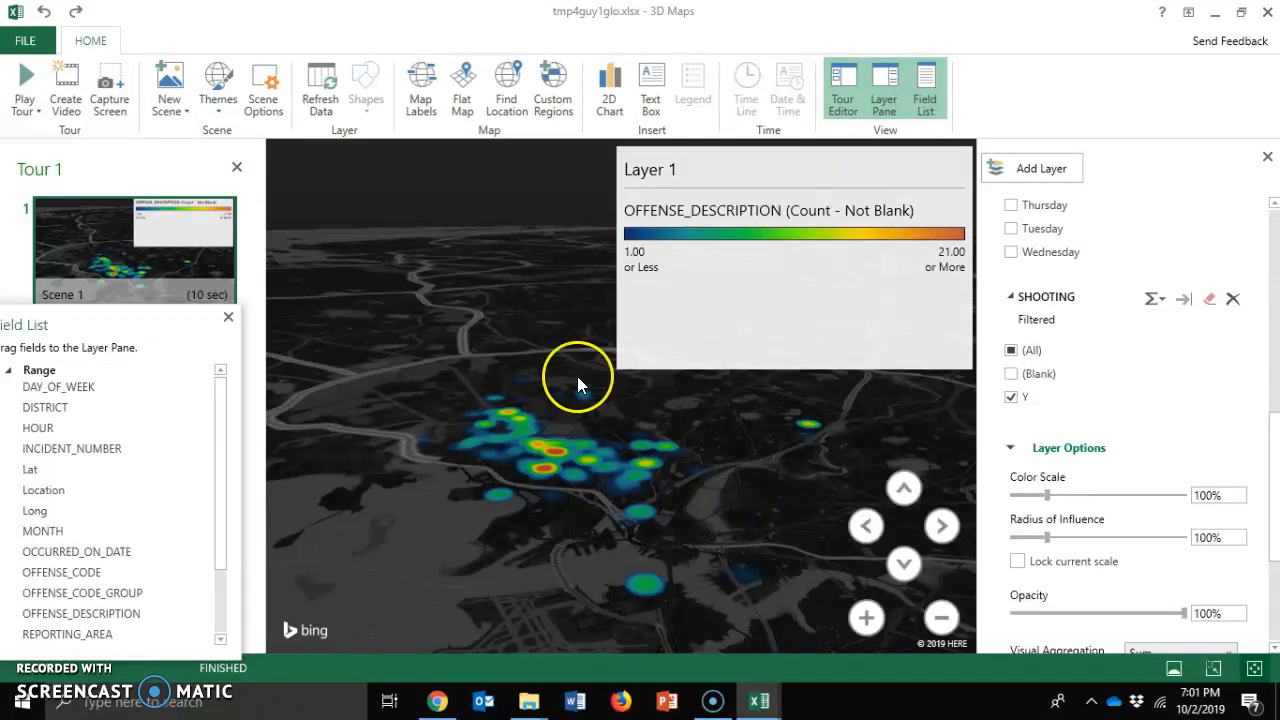
{"action": "left_click_drag", "start_coordinate": [422, 373], "coordinate": [384, 393]}
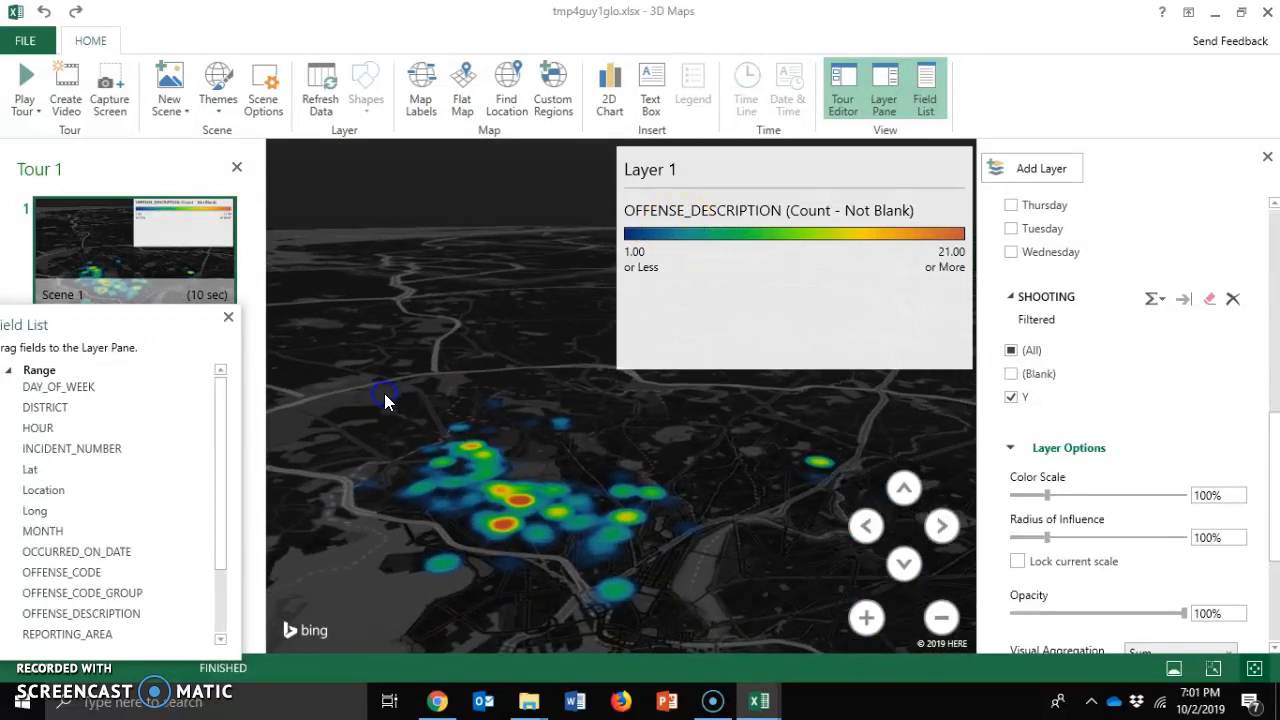
{"action": "left_click", "coordinate": [866, 618]}
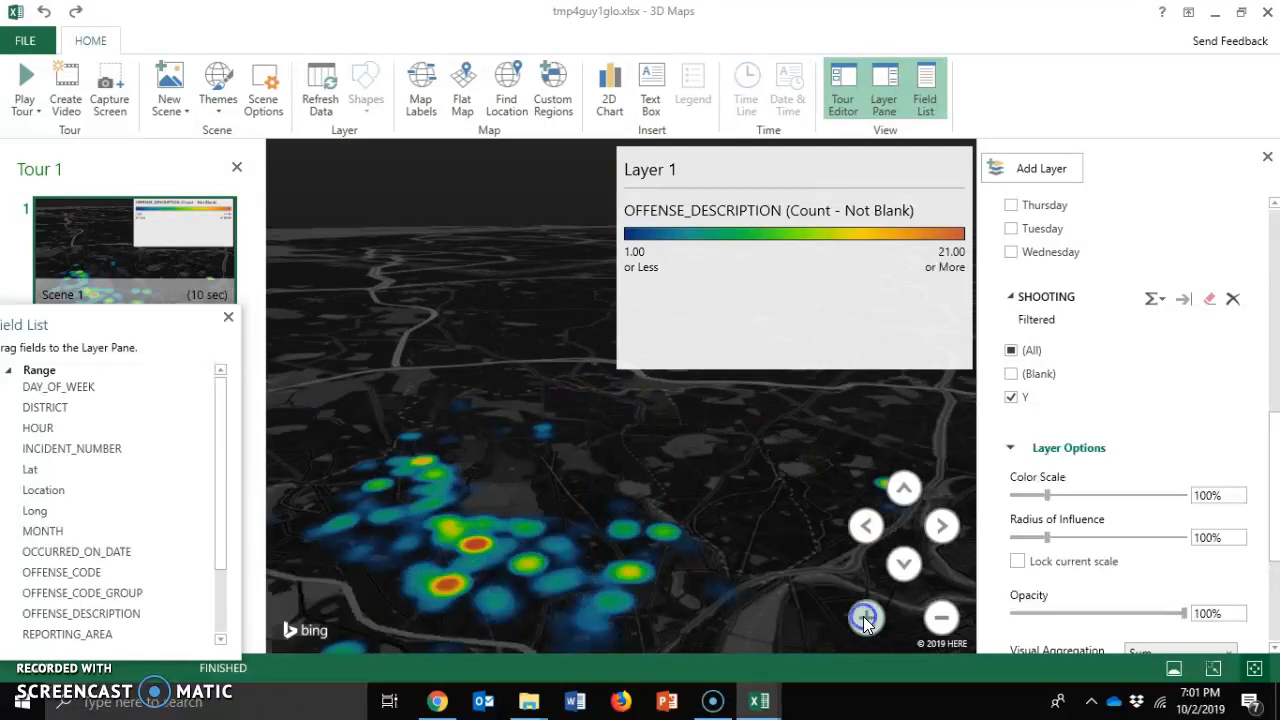
{"action": "left_click", "coordinate": [866, 618]}
{"action": "left_click", "coordinate": [866, 618]}
{"action": "left_click_drag", "start_coordinate": [560, 527], "coordinate": [586, 413]}
{"action": "left_click_drag", "start_coordinate": [588, 478], "coordinate": [670, 461]}
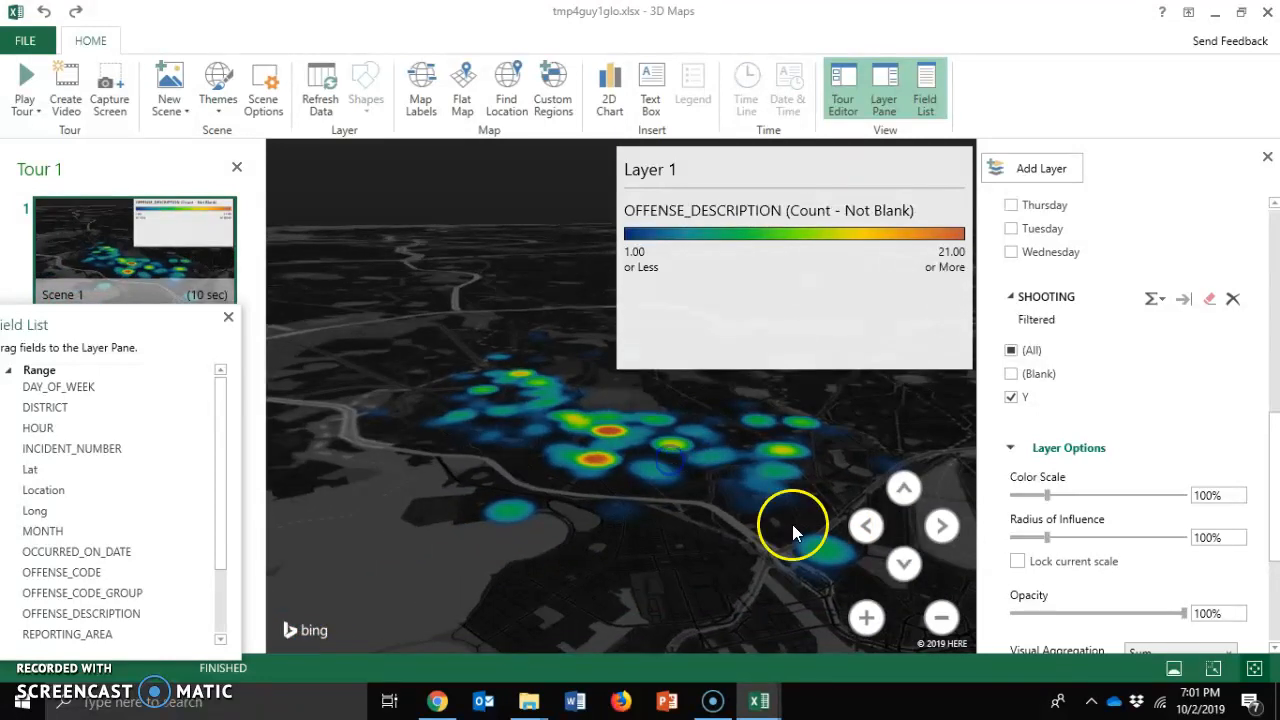
{"action": "left_click", "coordinate": [866, 618]}
{"action": "left_click", "coordinate": [866, 618]}
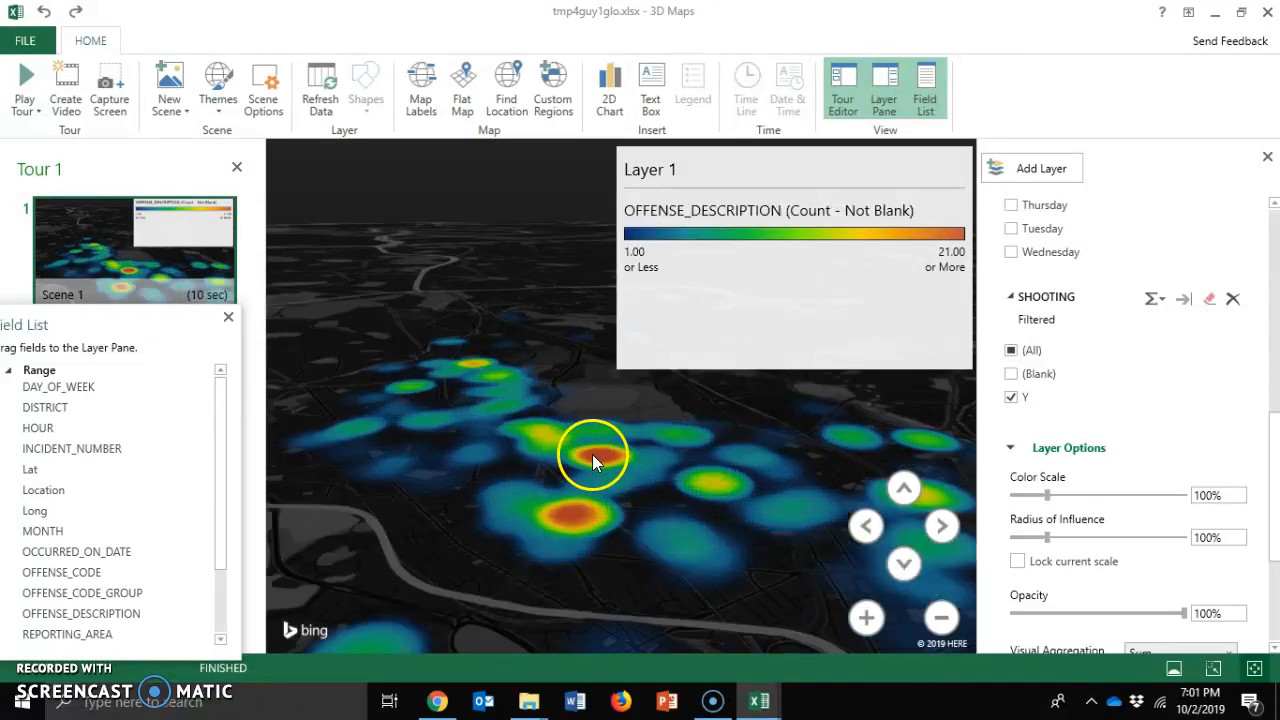
{"action": "left_click_drag", "start_coordinate": [626, 583], "coordinate": [470, 498]}
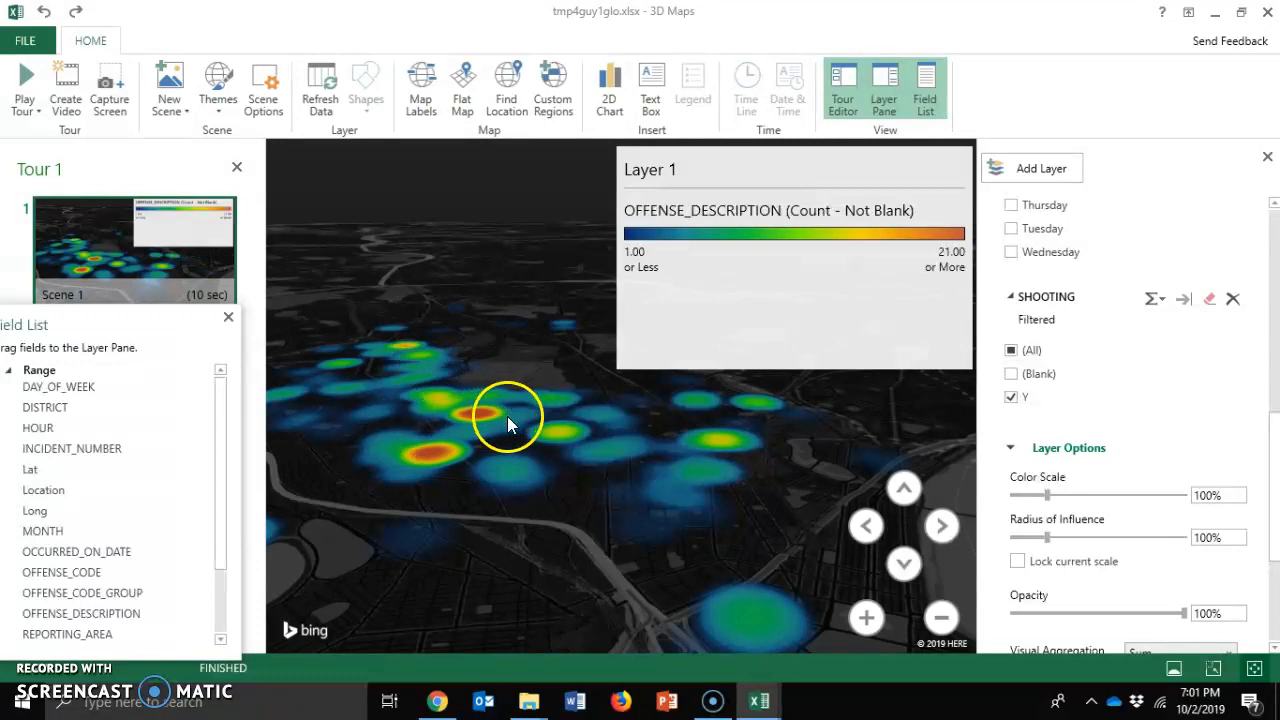
{"action": "left_click_drag", "start_coordinate": [456, 340], "coordinate": [565, 387]}
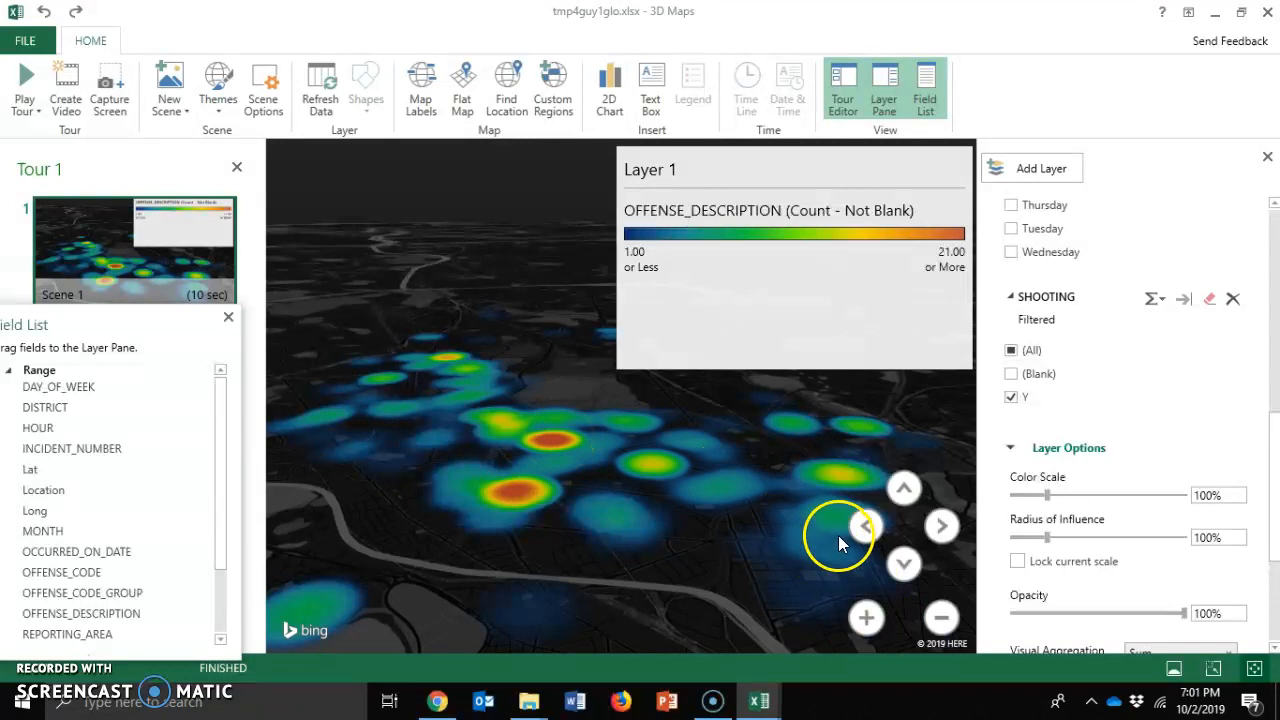
Step: Rotate the map and recentre it to examine the weekend shooting hot spots from another side
{"action": "left_click", "coordinate": [866, 526]}
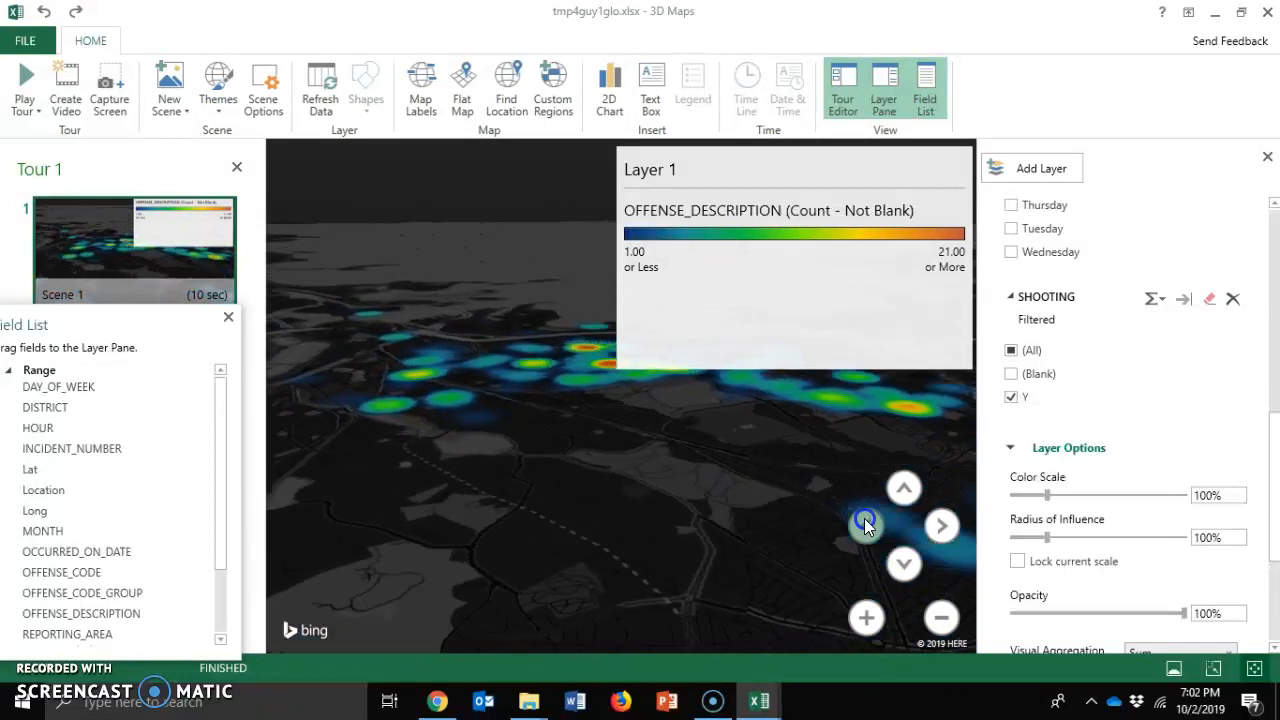
{"action": "left_click_drag", "start_coordinate": [647, 474], "coordinate": [600, 586]}
{"action": "left_click_drag", "start_coordinate": [658, 476], "coordinate": [722, 541]}
{"action": "left_click_drag", "start_coordinate": [587, 524], "coordinate": [742, 526]}
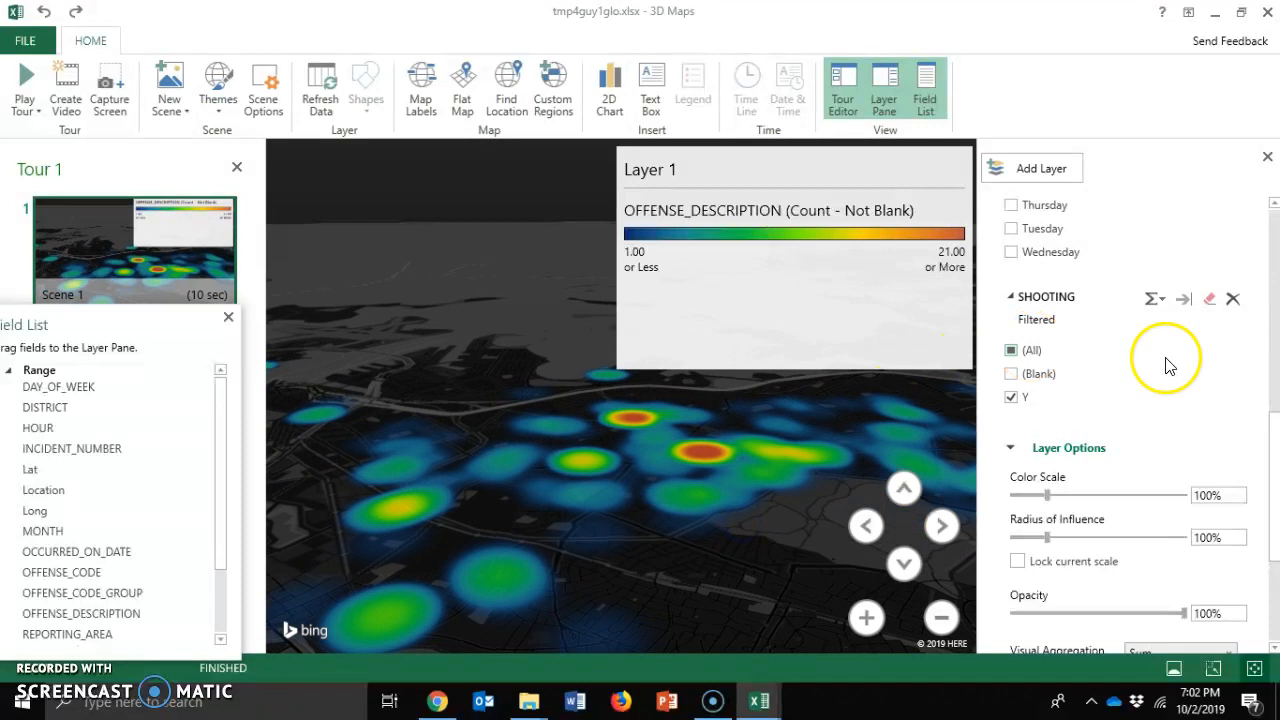
Step: Add Friday, Monday, Thursday, Tuesday and Wednesday to the DAY_OF_WEEK filter alongside the weekend days
{"action": "left_click_drag", "start_coordinate": [1277, 471], "coordinate": [1272, 412]}
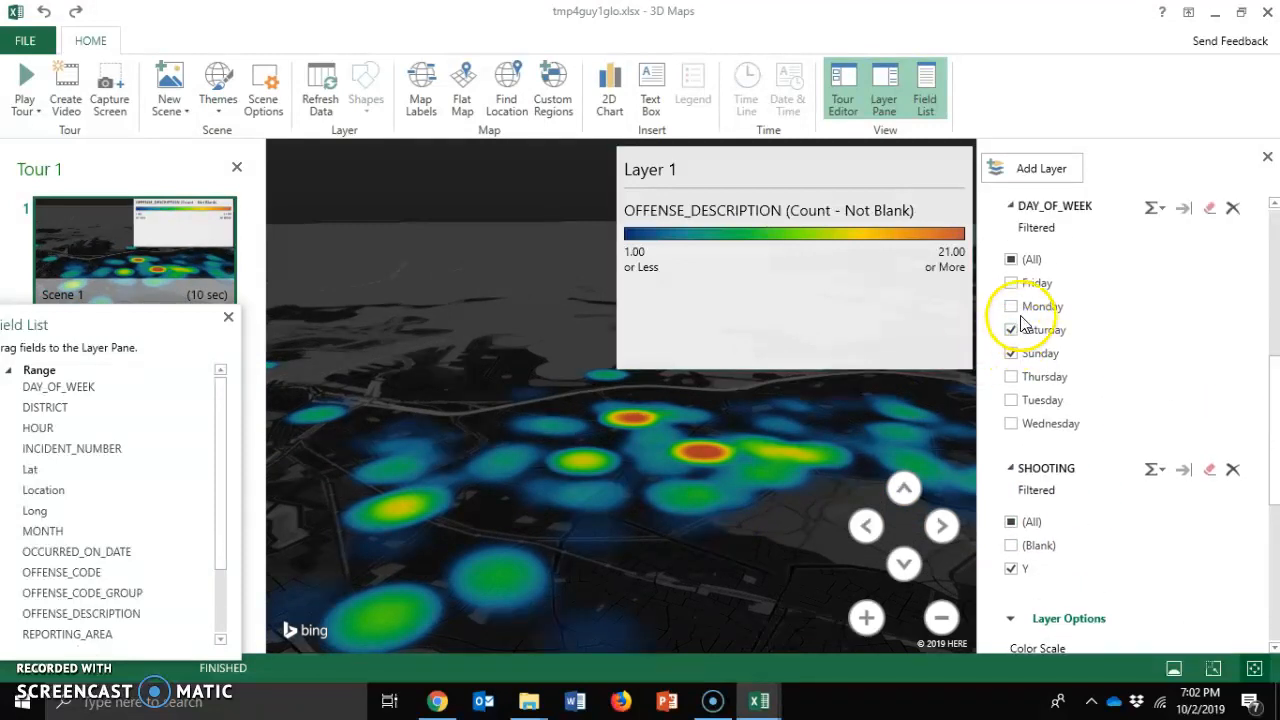
{"action": "left_click", "coordinate": [1011, 283]}
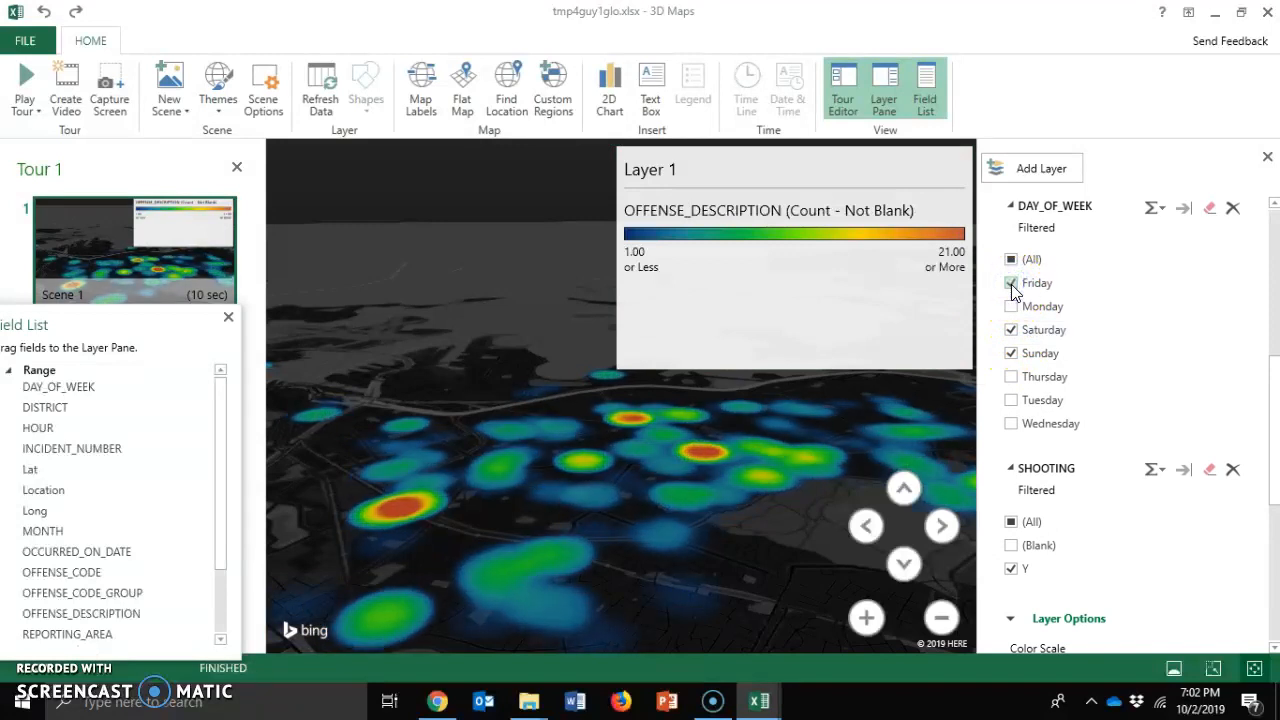
{"action": "left_click", "coordinate": [1011, 306]}
{"action": "left_click", "coordinate": [1011, 376]}
{"action": "left_click", "coordinate": [1011, 400]}
{"action": "left_click", "coordinate": [1011, 424]}
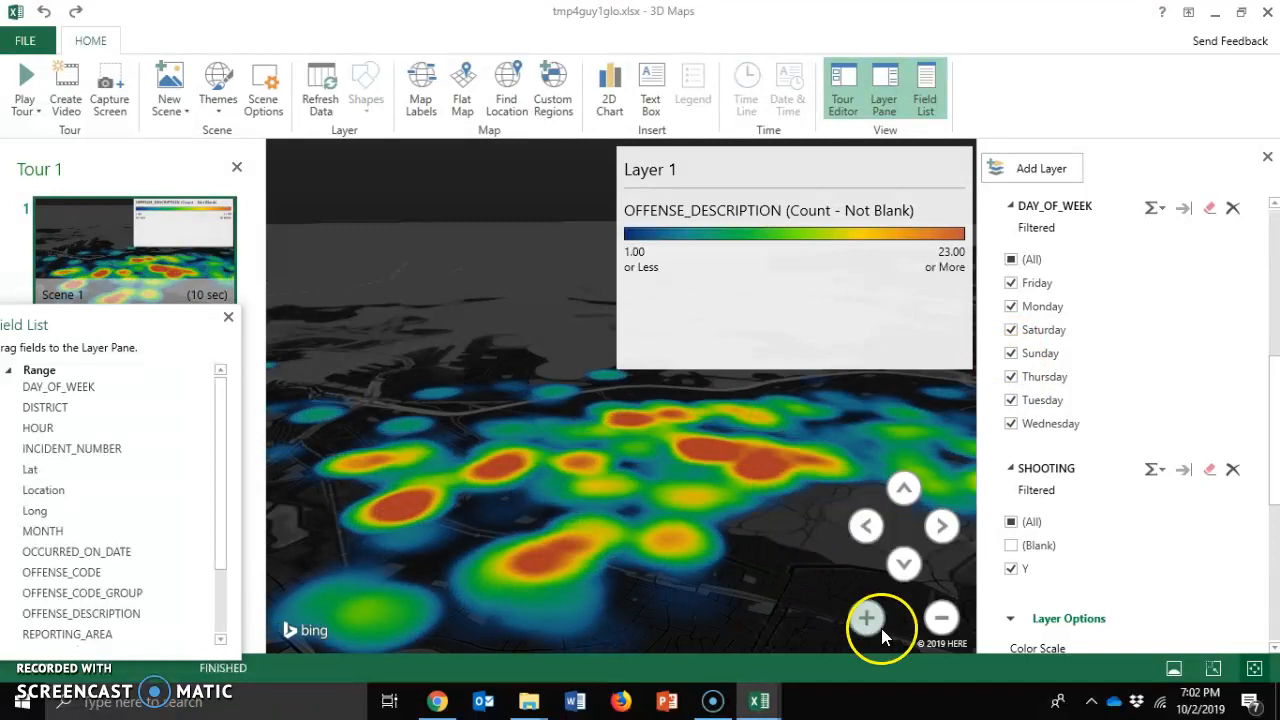
Step: Examine the all-week shooting heat map from different distances and angles, and review the layer's data, filter and layer option settings
{"action": "left_click", "coordinate": [940, 619]}
{"action": "left_click", "coordinate": [940, 619]}
{"action": "left_click_drag", "start_coordinate": [685, 484], "coordinate": [803, 435]}
{"action": "left_click_drag", "start_coordinate": [596, 549], "coordinate": [630, 487]}
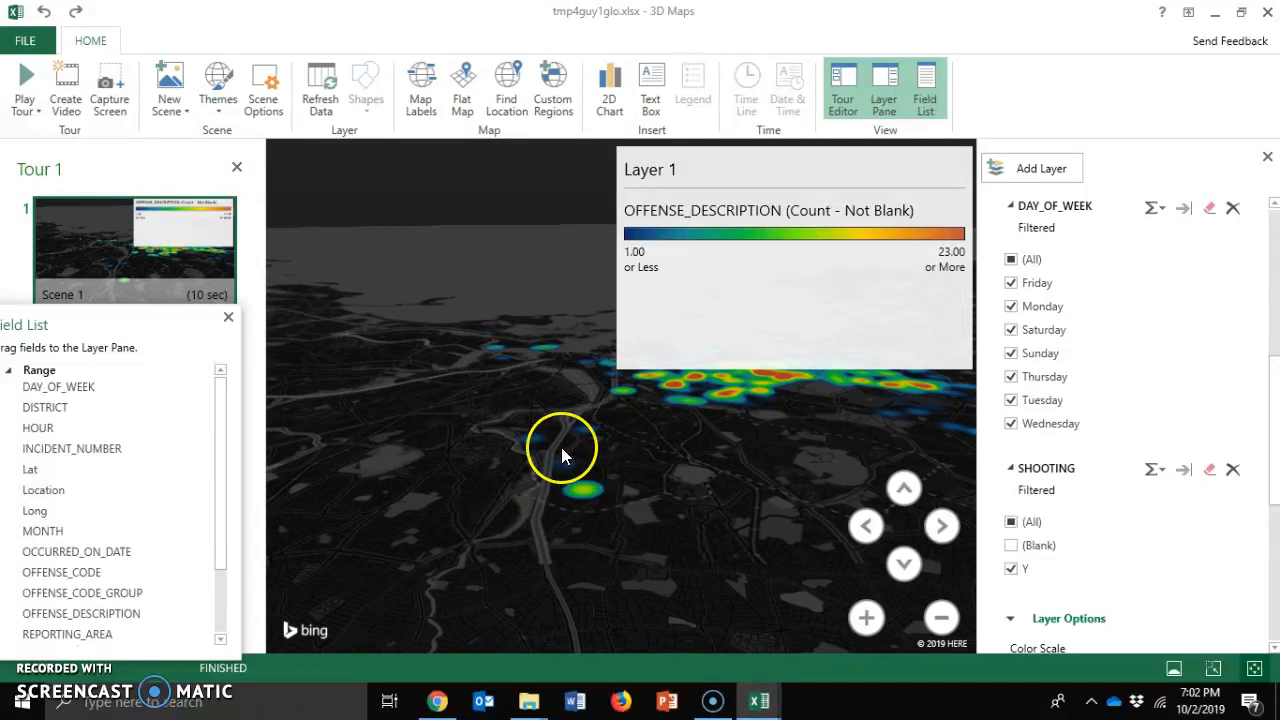
{"action": "left_click_drag", "start_coordinate": [697, 510], "coordinate": [669, 565]}
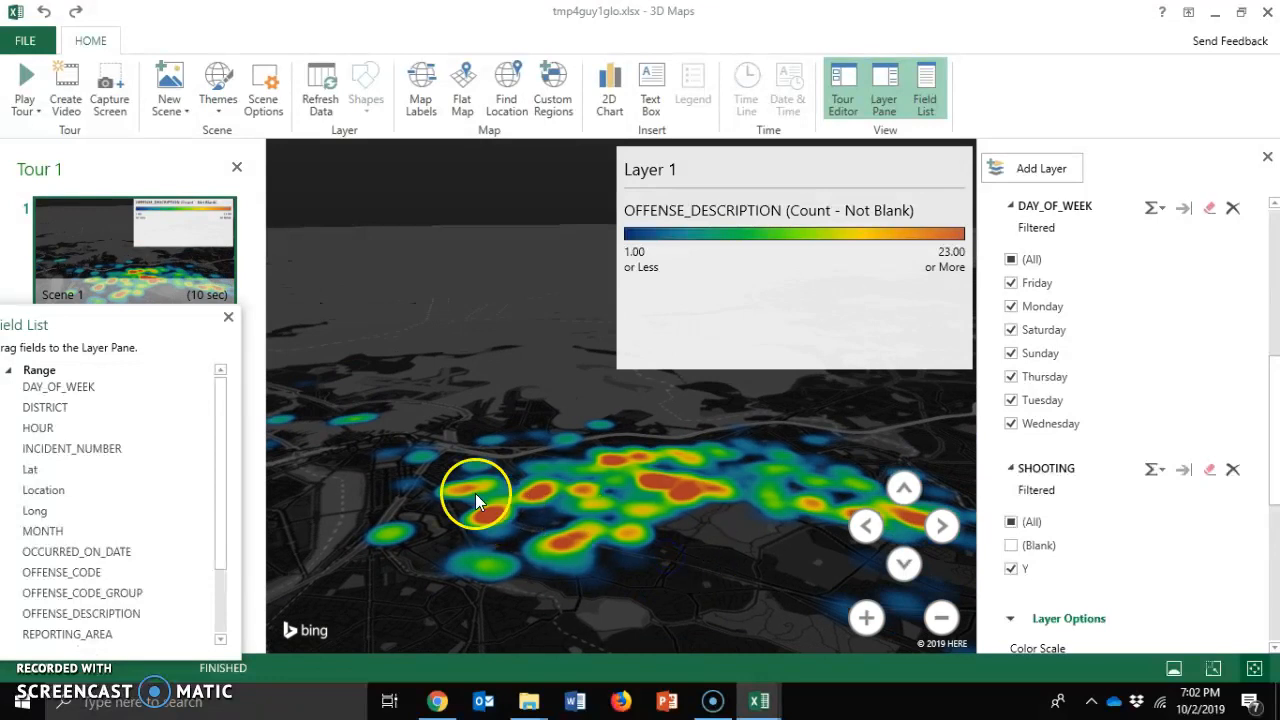
{"action": "left_click_drag", "start_coordinate": [475, 500], "coordinate": [410, 572]}
{"action": "left_click", "coordinate": [941, 526]}
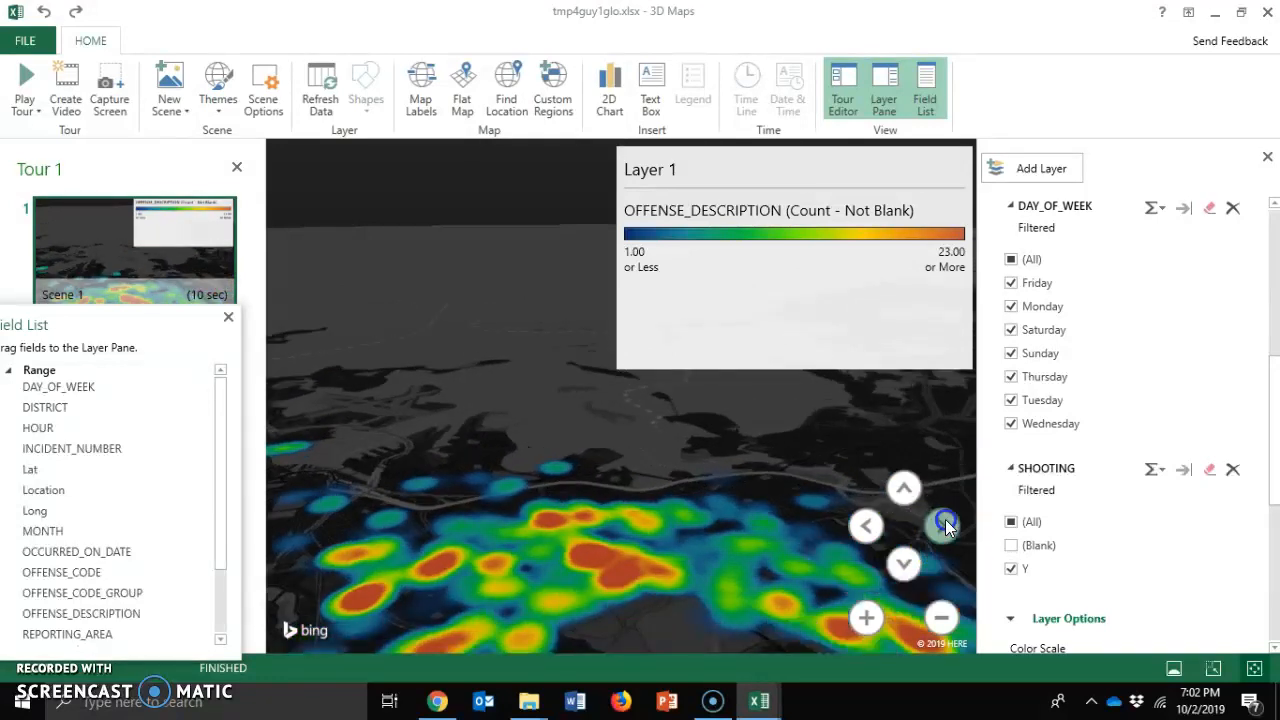
{"action": "left_click", "coordinate": [946, 526]}
{"action": "left_click", "coordinate": [946, 526]}
{"action": "left_click", "coordinate": [946, 526]}
{"action": "left_click_drag", "start_coordinate": [487, 521], "coordinate": [721, 448]}
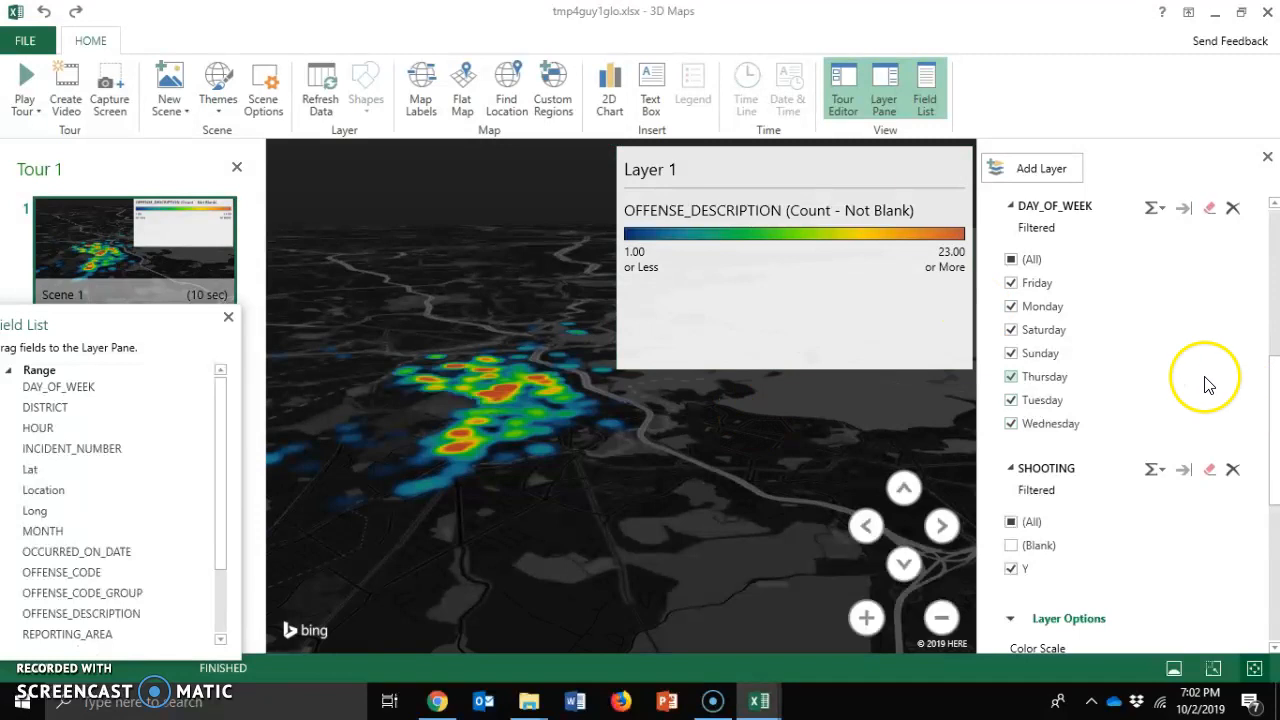
{"action": "left_click_drag", "start_coordinate": [1274, 436], "coordinate": [1277, 250]}
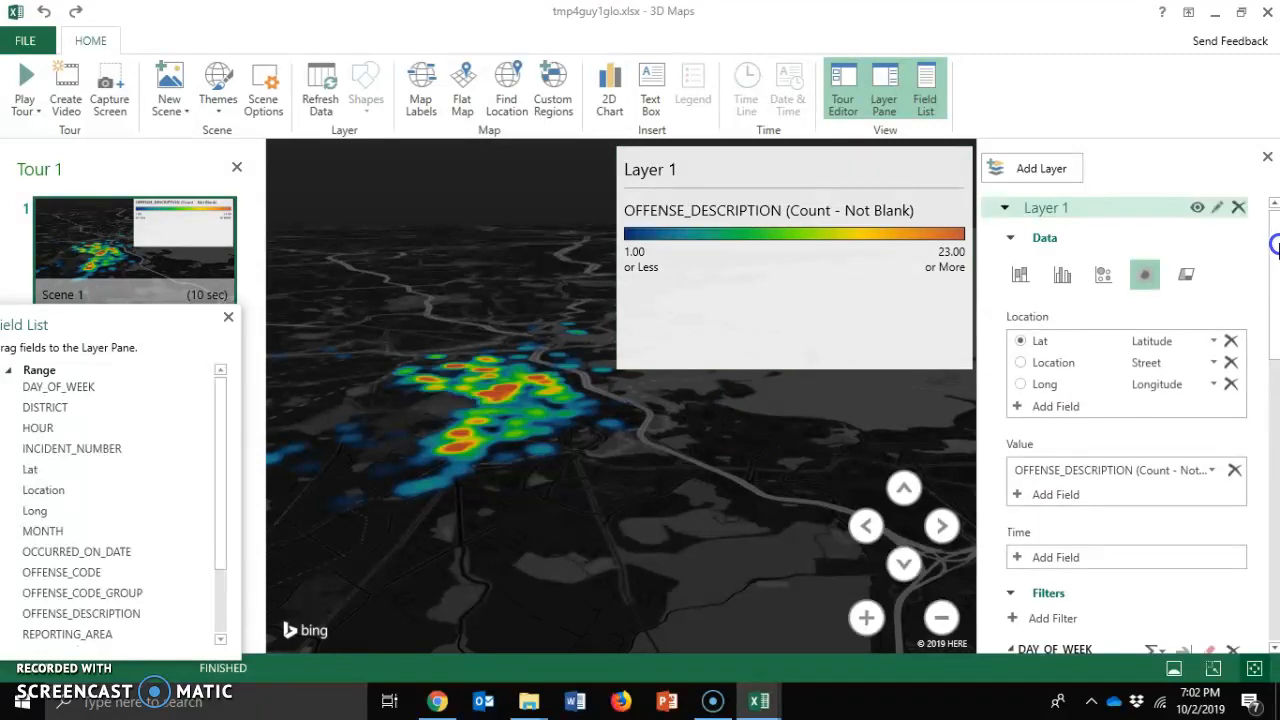
{"action": "left_click_drag", "start_coordinate": [1275, 250], "coordinate": [1273, 563]}
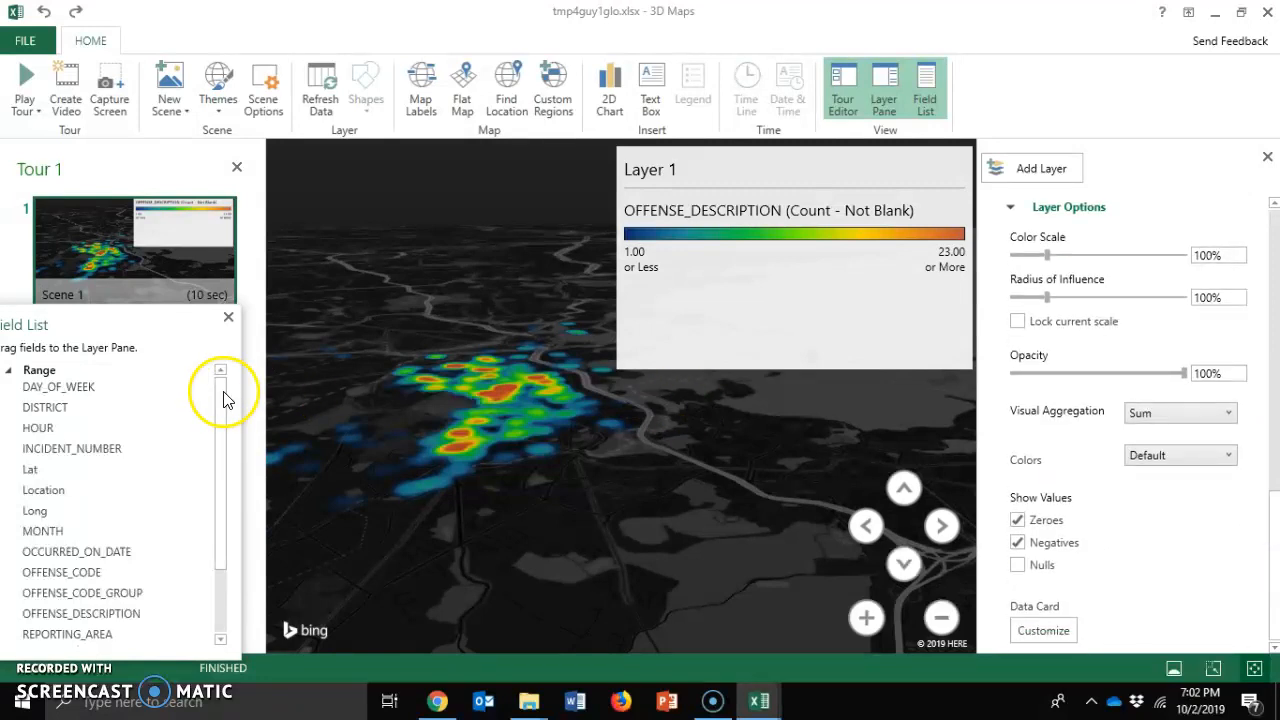
{"action": "left_click_drag", "start_coordinate": [223, 391], "coordinate": [223, 309]}
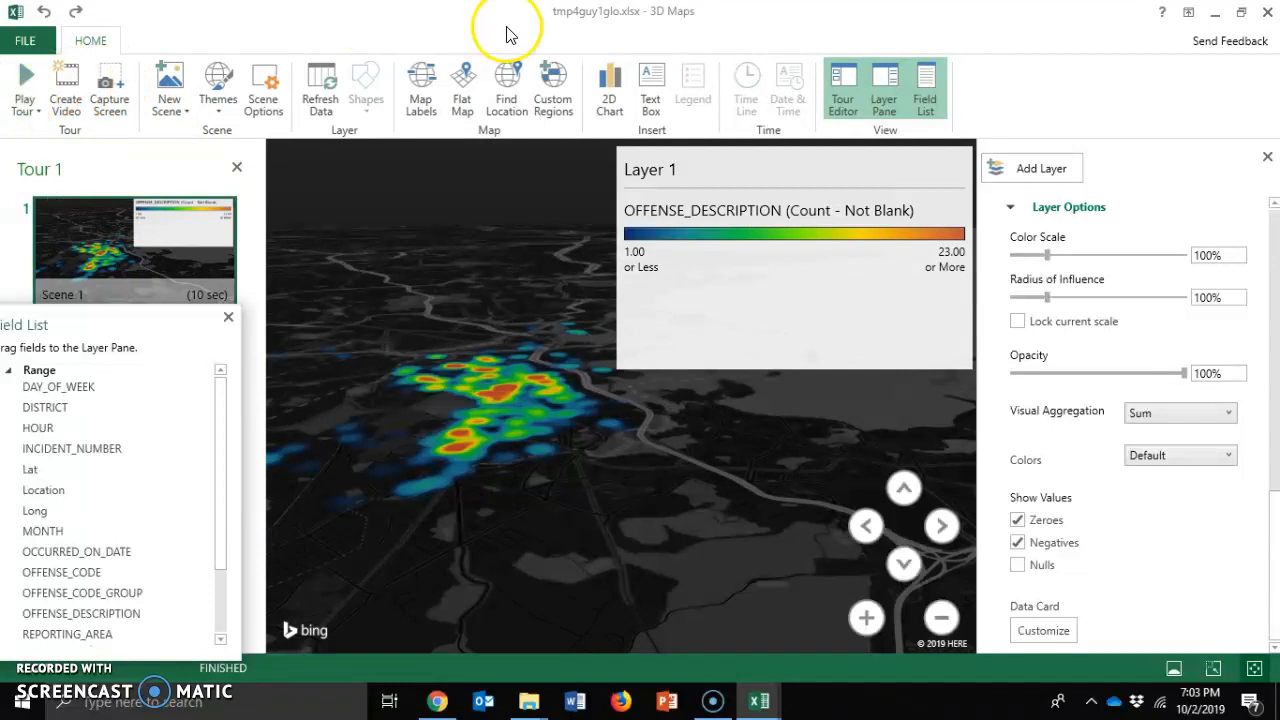
Step: Insert a 2D chart of the offense description counts and move it over the map legend
{"action": "left_click", "coordinate": [621, 88]}
{"action": "left_click", "coordinate": [609, 100]}
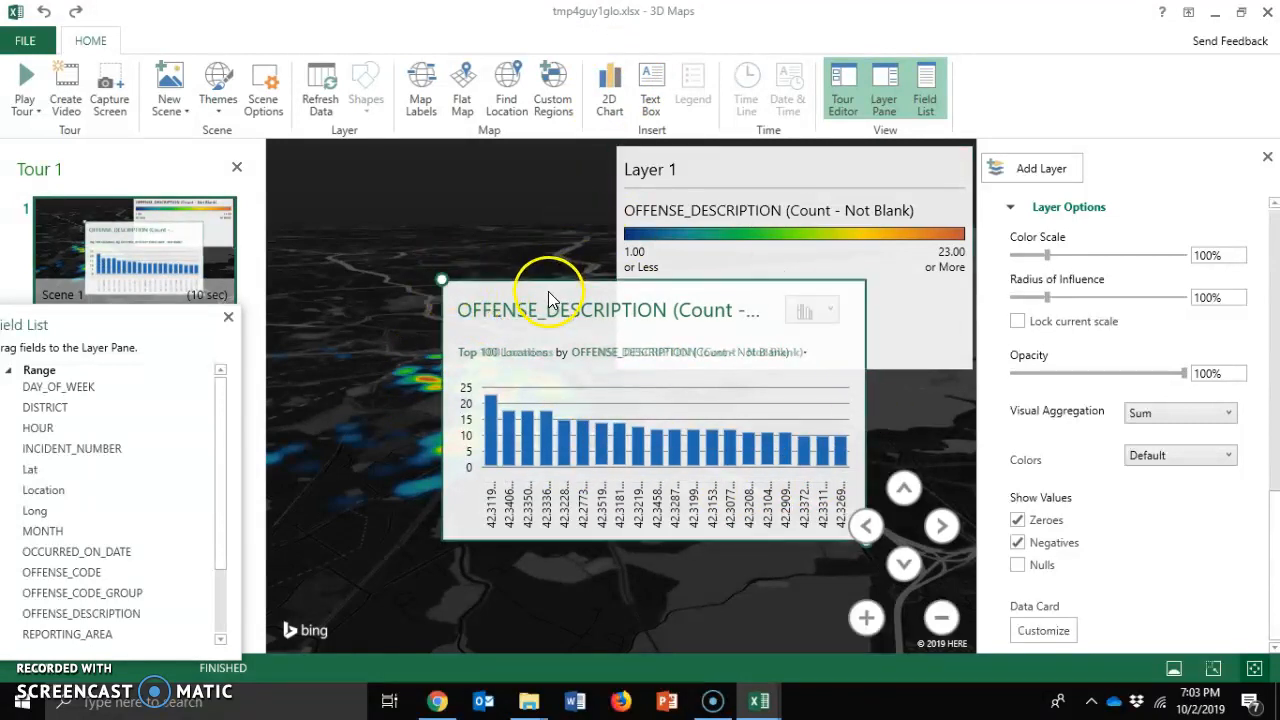
{"action": "left_click_drag", "start_coordinate": [578, 290], "coordinate": [686, 208]}
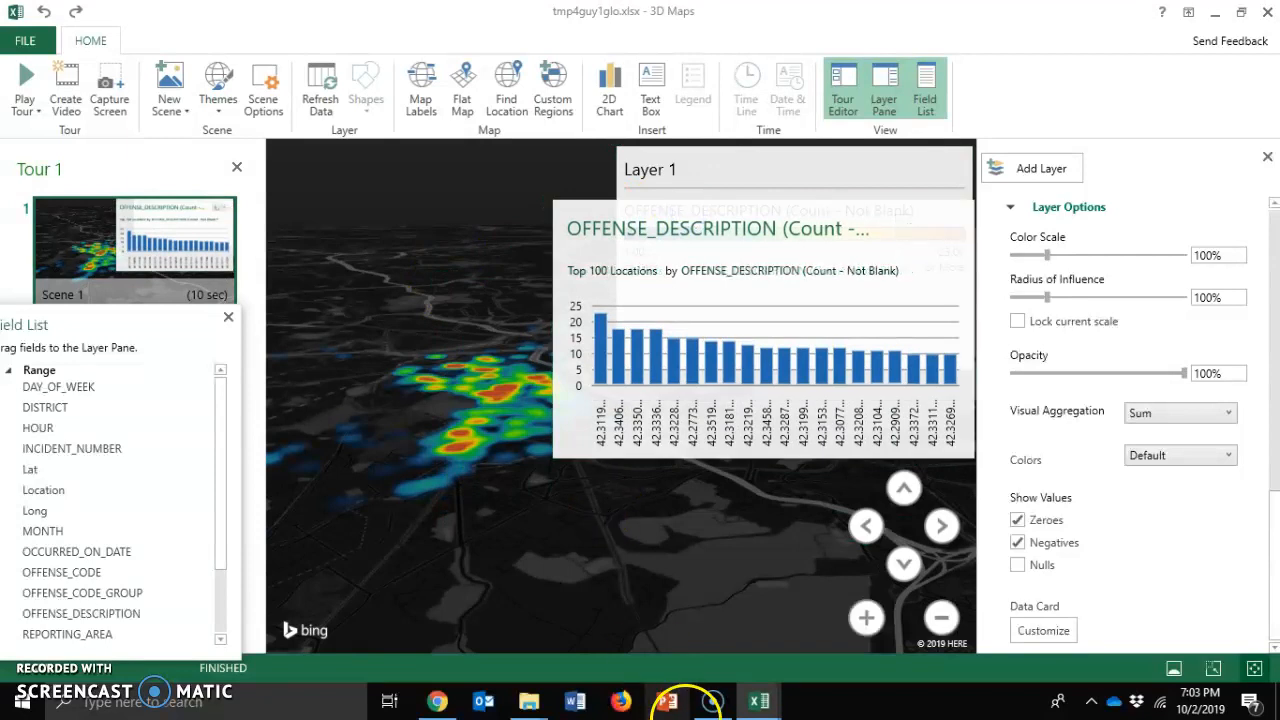